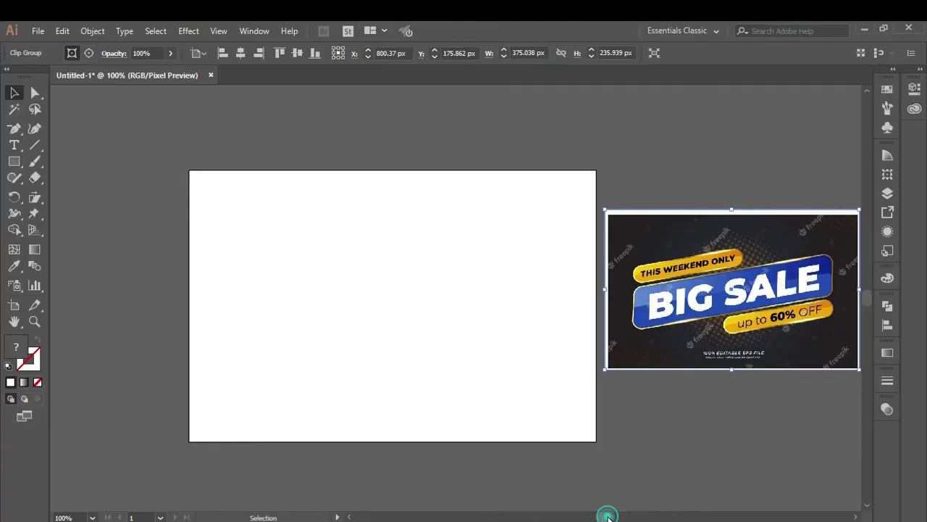
Shift the canvas so the BIG SALE reference banner shows beside the blank artboard.
left_click_drag(608, 516, 606, 517)
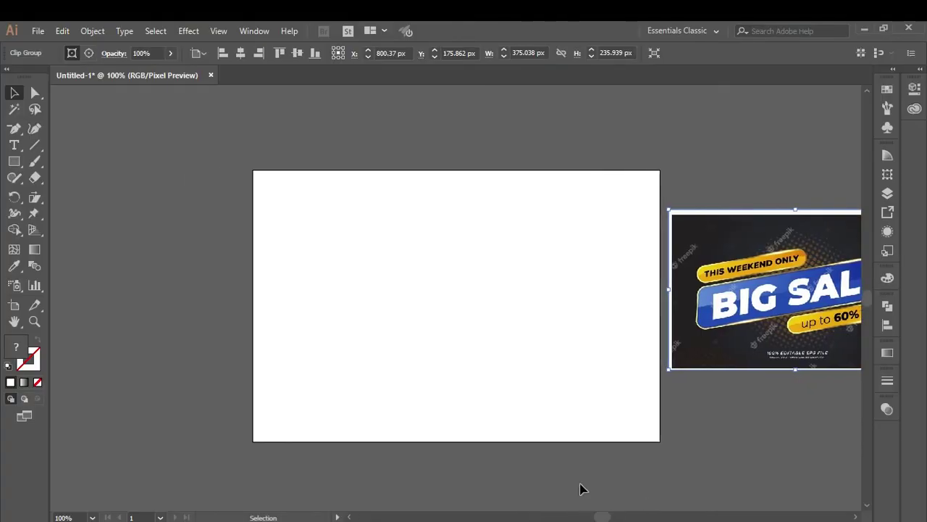
Draw a wide rounded rectangle across the artboard centre.
left_click_drag(14, 161, 49, 176)
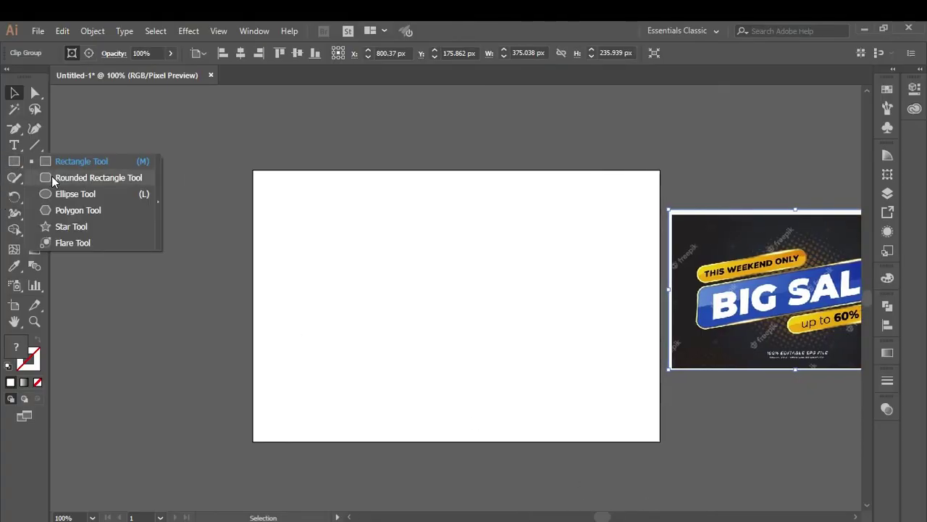
left_click(52, 177)
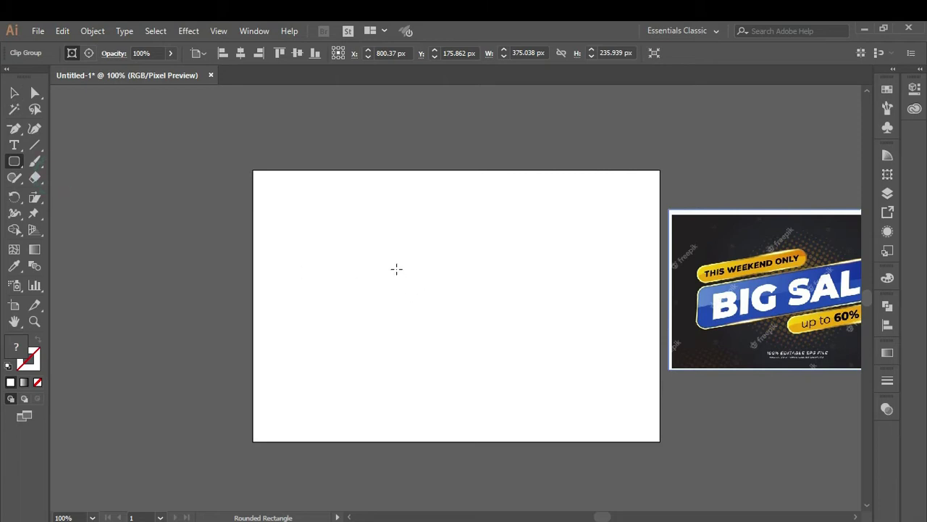
left_click_drag(353, 266, 552, 317)
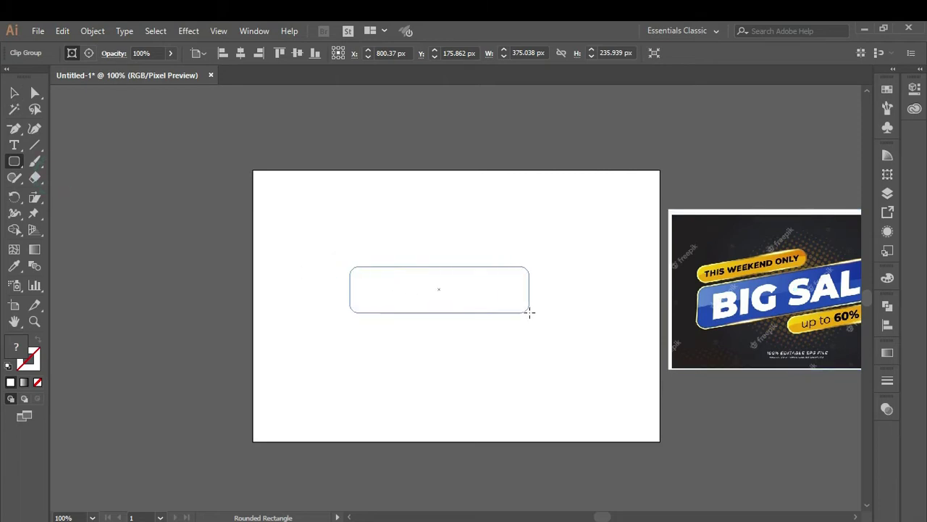
left_click_drag(553, 317, 579, 320)
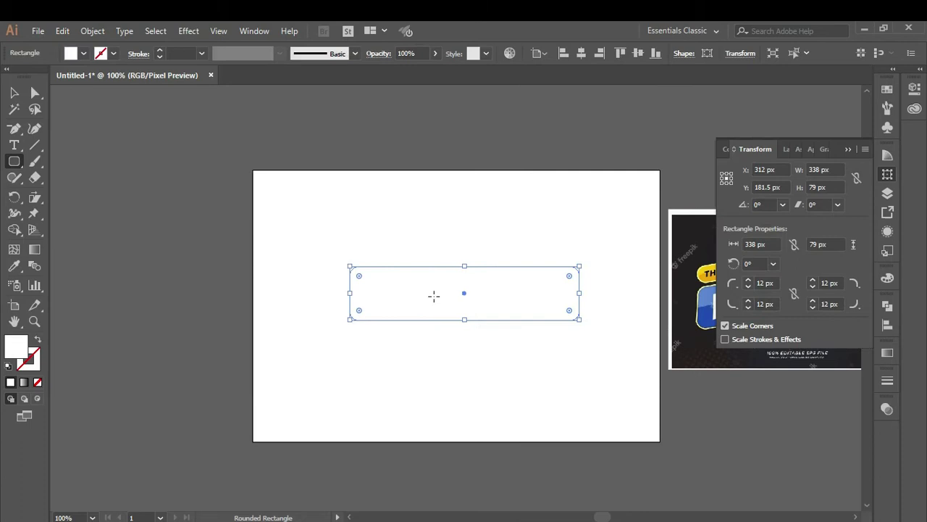
left_click(848, 149)
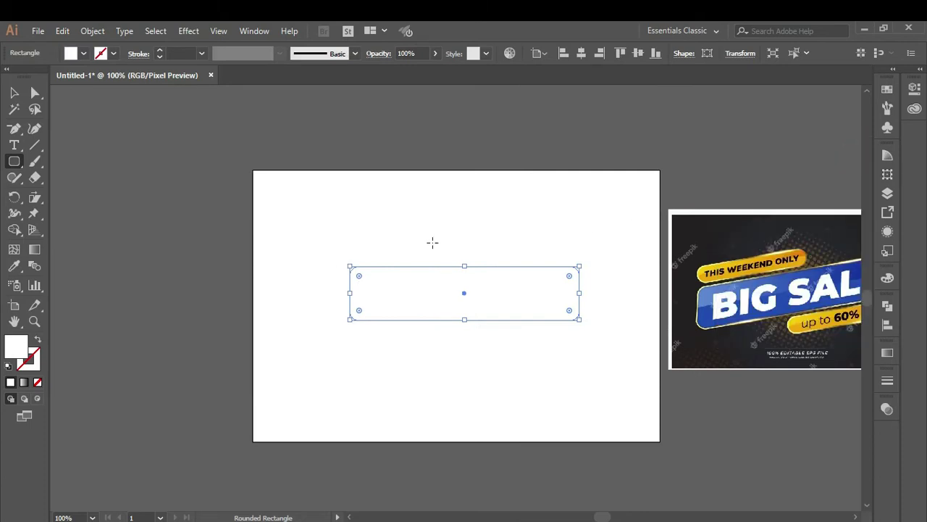
Shear the rounded rectangle into a slanted parallelogram.
left_click_drag(35, 197, 93, 213)
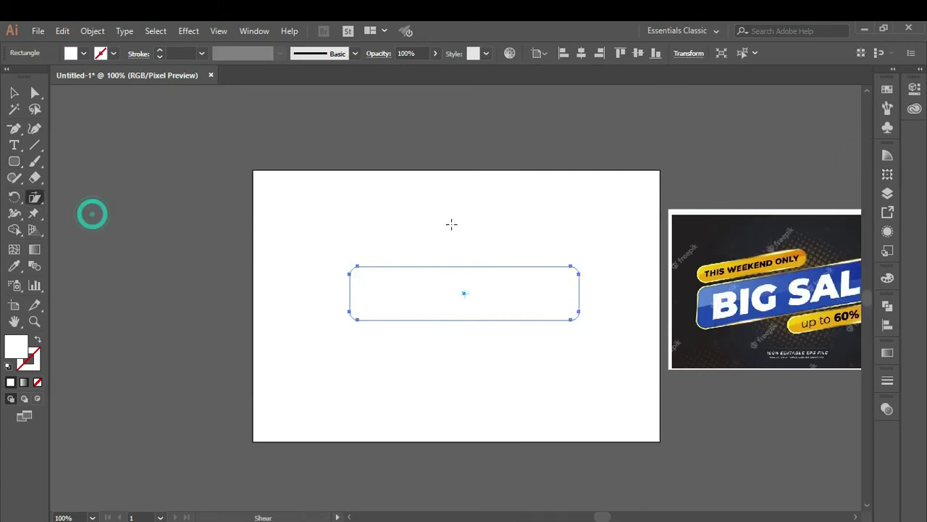
left_click_drag(588, 253, 591, 242)
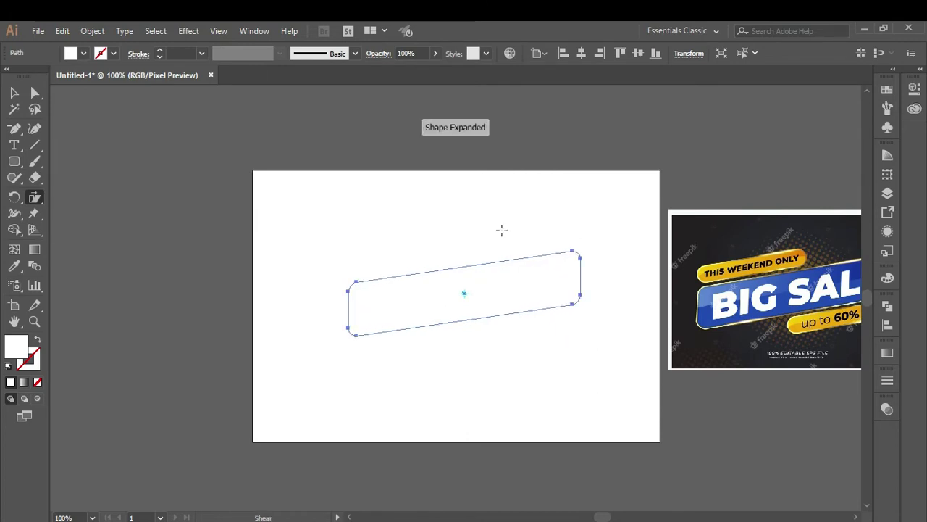
left_click(14, 92)
left_click(94, 152)
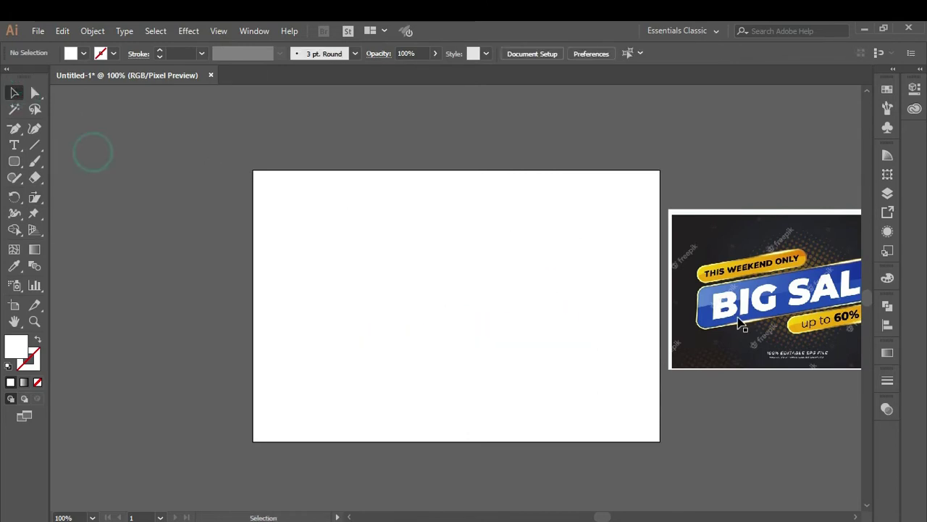
Fill the slanted shape with the reference banner's blue using the Eyedropper.
left_click(500, 301)
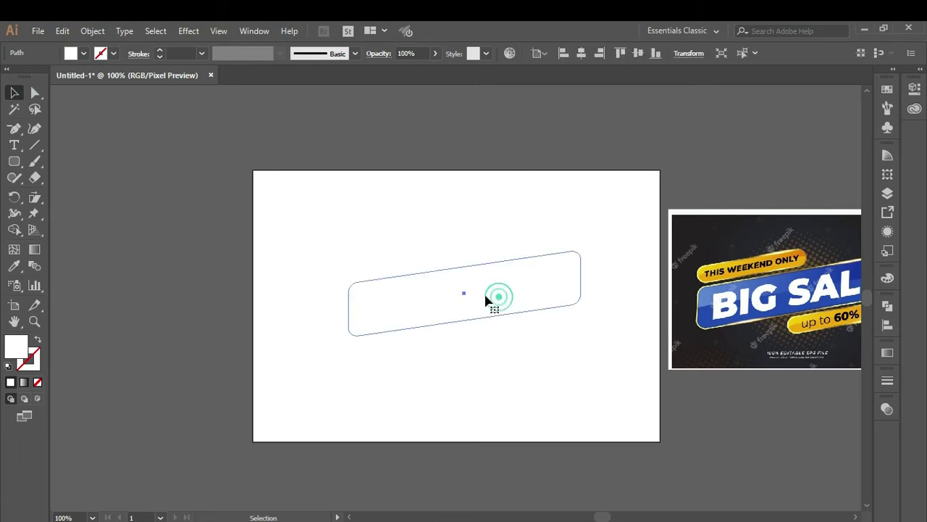
left_click(12, 268)
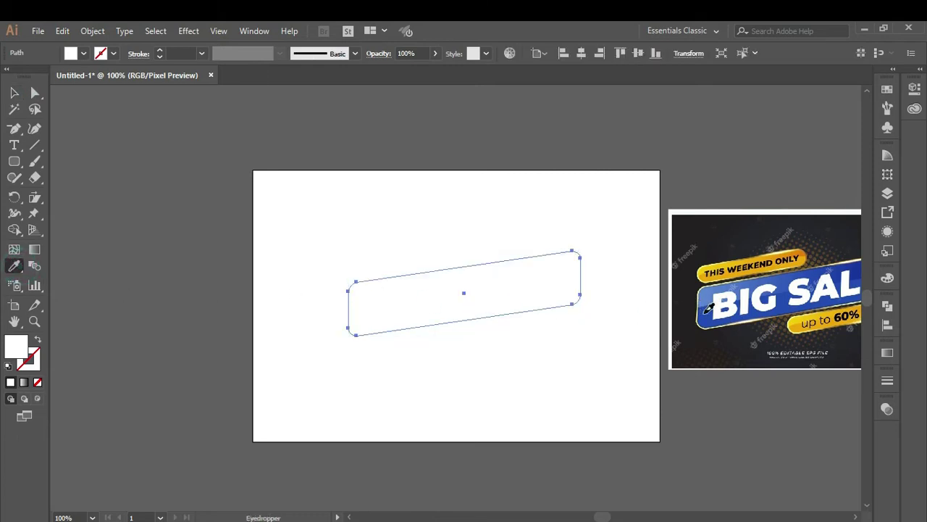
left_click(708, 308)
left_click(14, 92)
left_click(81, 141)
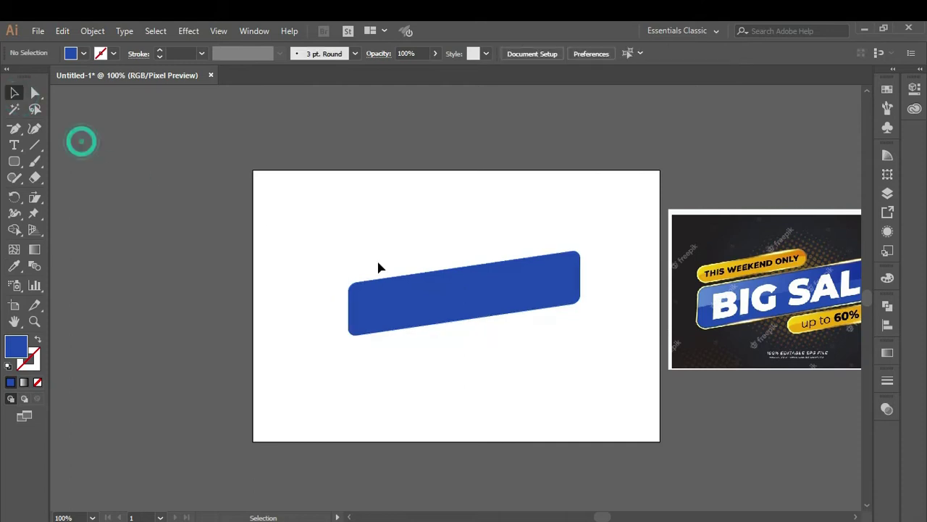
Alt-drag a copy of the blue bar down-left, then resize and widen it leftward.
left_click(448, 300)
left_click_drag(450, 302, 436, 332)
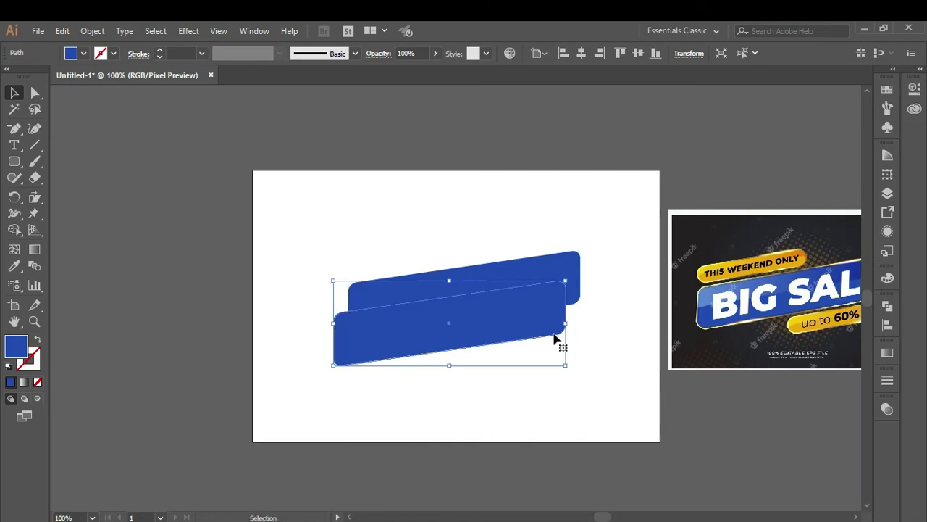
left_click_drag(566, 369, 582, 382)
left_click(601, 287)
left_click(524, 314)
left_click_drag(338, 331, 323, 331)
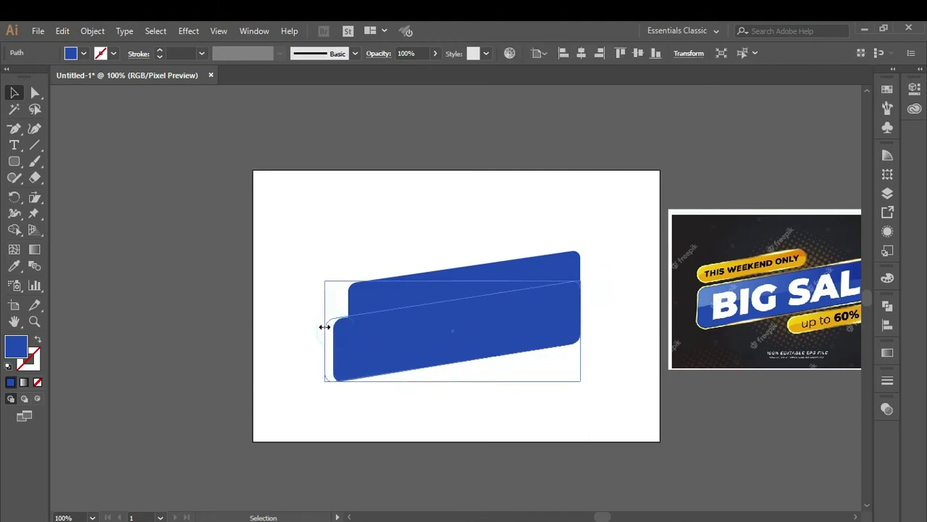
left_click(562, 242)
Select both blue shapes and trim the copy's overhang with the Shape Builder Tool.
left_click(474, 314)
left_click_drag(269, 253, 564, 392)
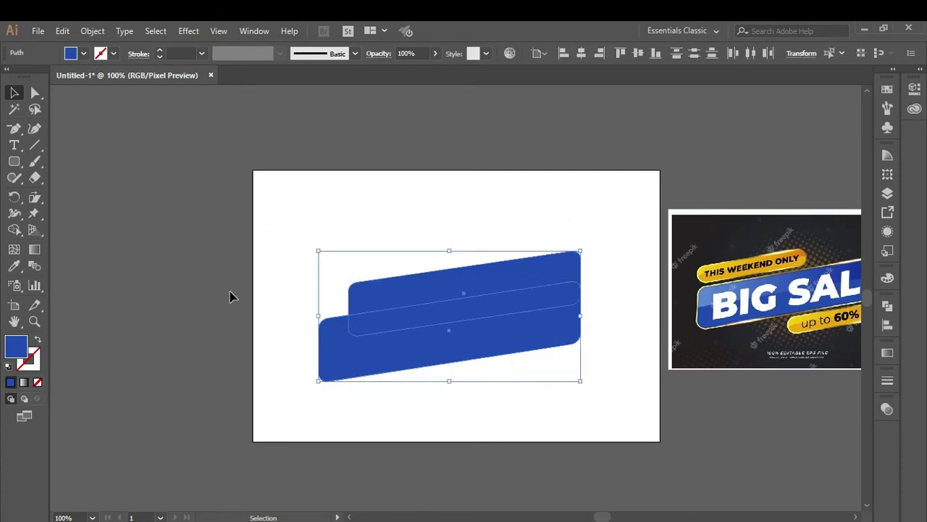
left_click(14, 230)
left_click_drag(304, 311, 421, 380)
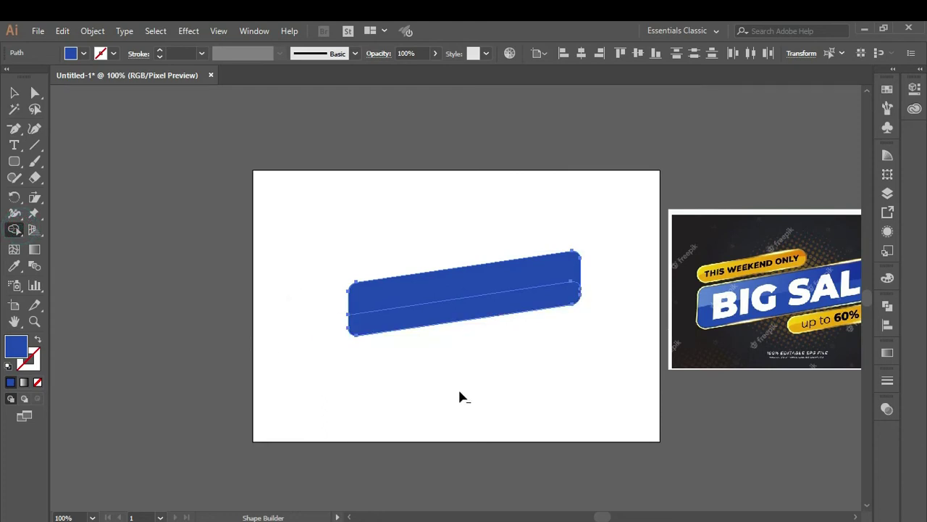
left_click(14, 93)
left_click(133, 190)
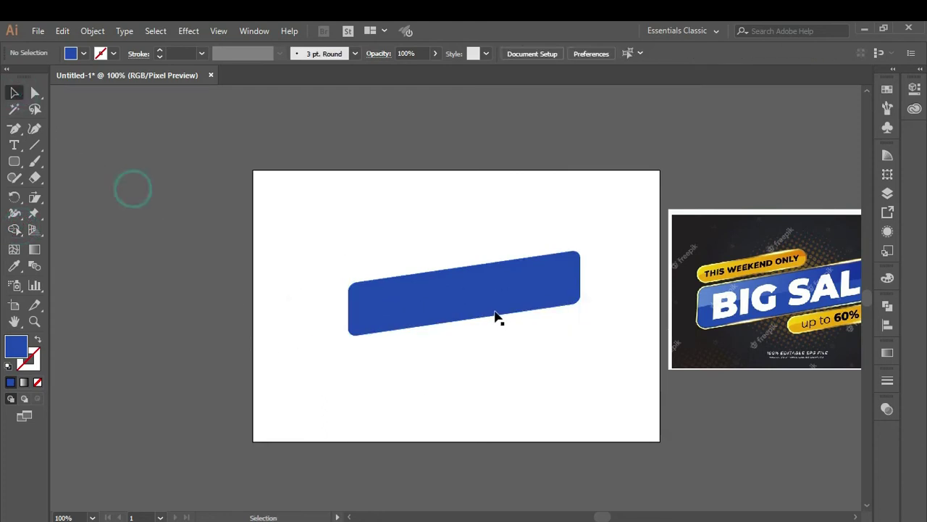
Give the bar's upper face a gradient fill with a blue left stop.
left_click(487, 284)
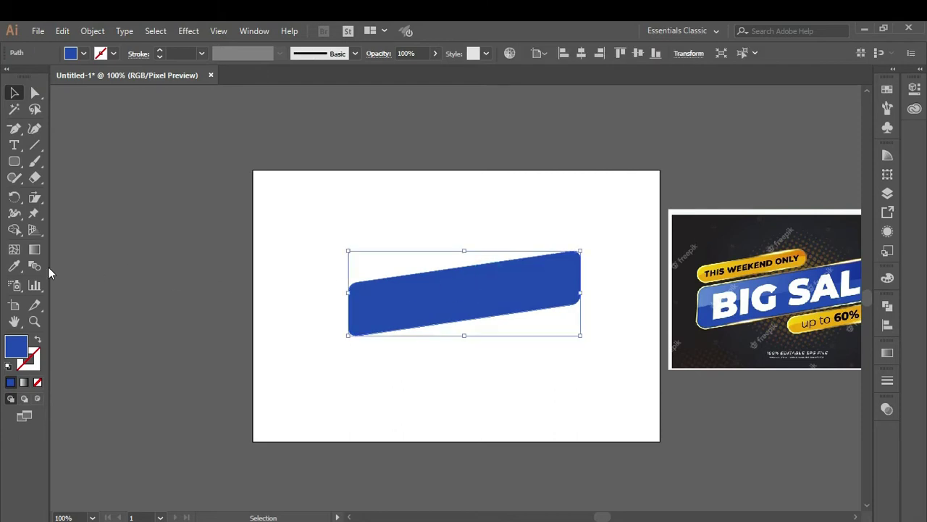
left_click(15, 267)
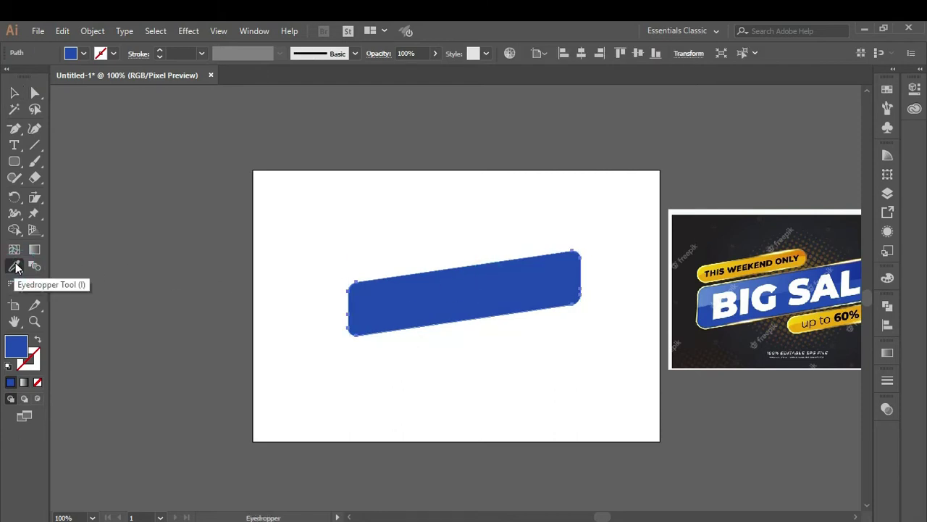
left_click(24, 382)
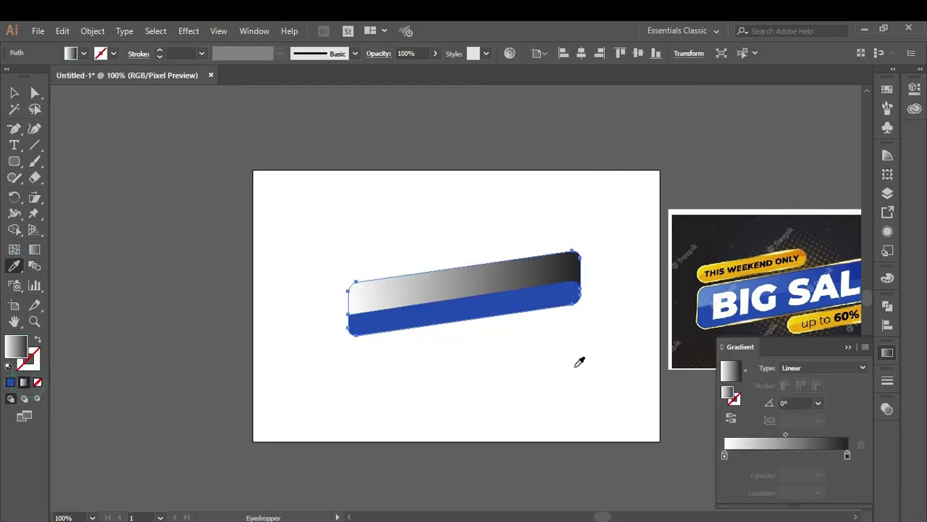
double_click(724, 455)
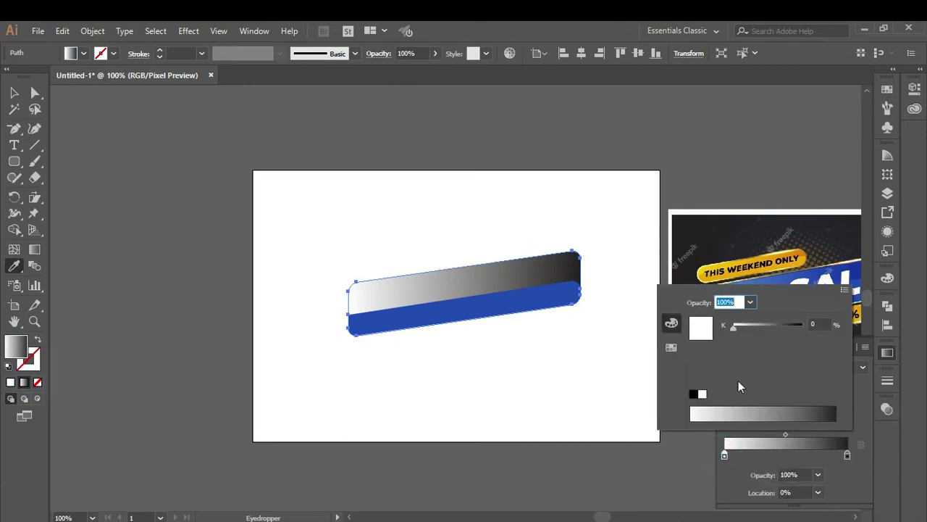
double_click(18, 353)
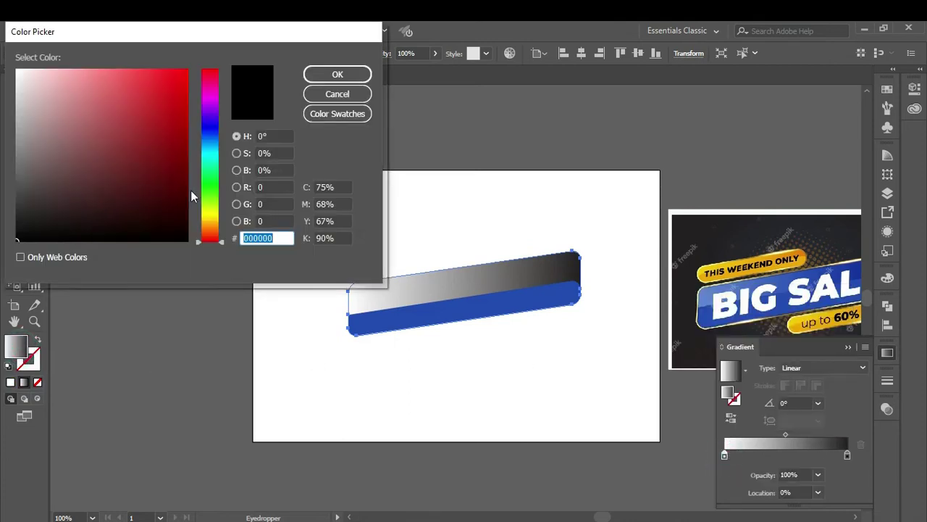
left_click_drag(213, 149, 211, 136)
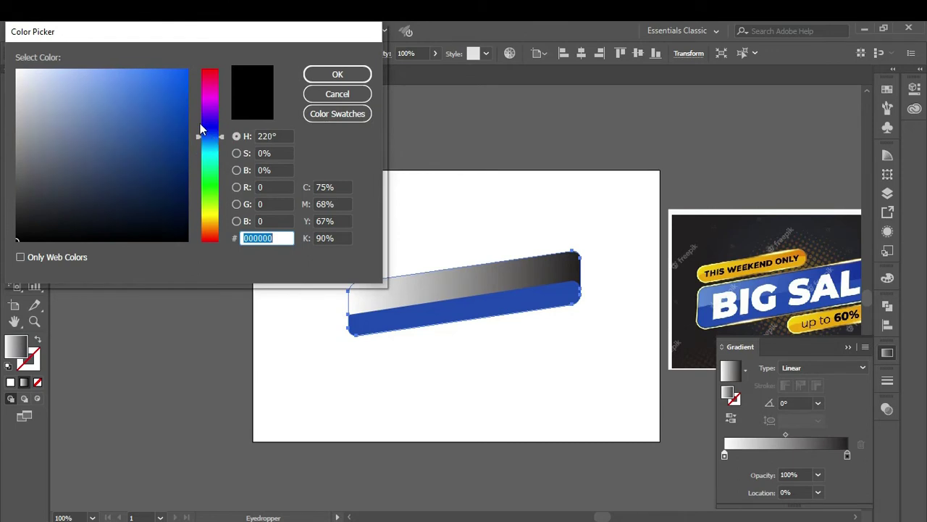
left_click(183, 80)
left_click(337, 74)
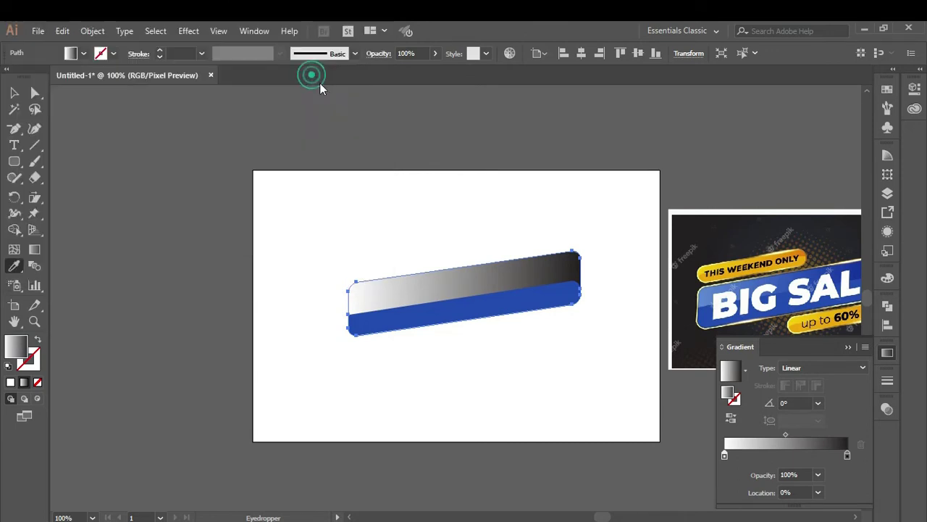
Set the gradient's right stop to a deep blue, hex 0043d8.
double_click(847, 455)
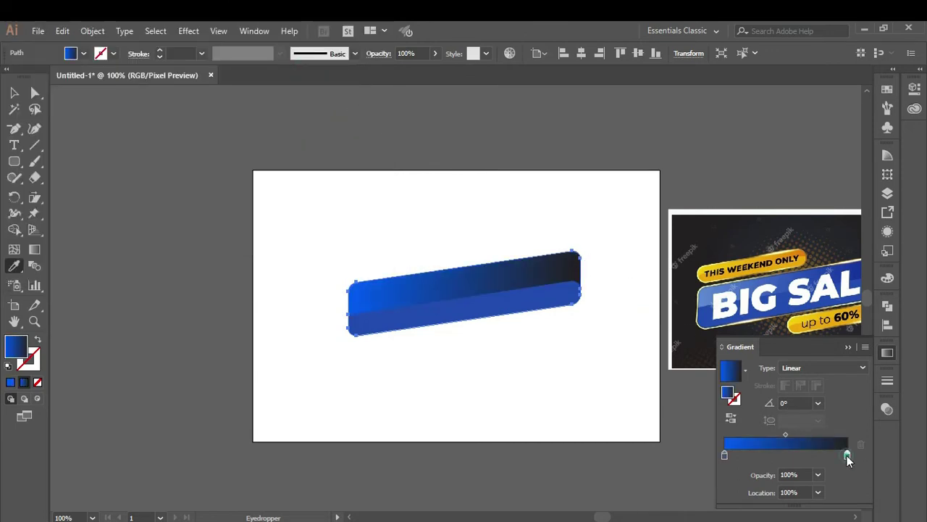
double_click(21, 355)
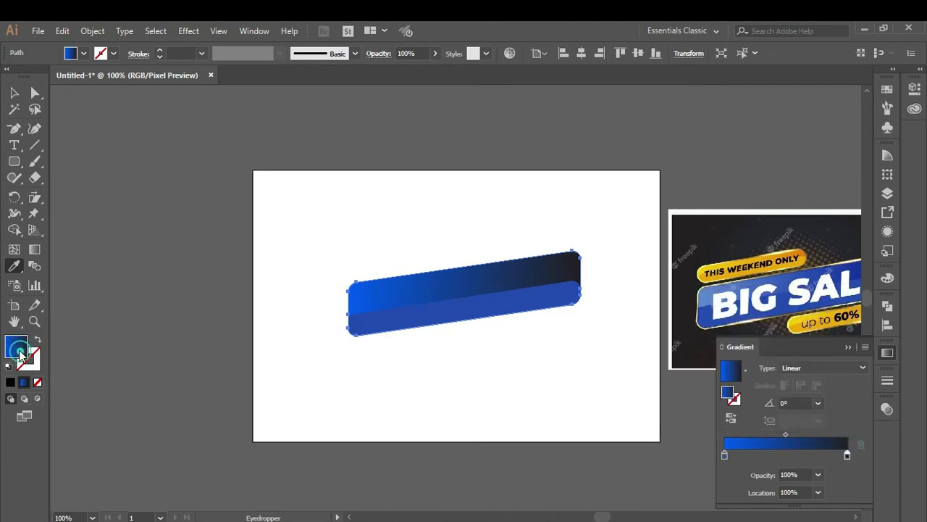
left_click(208, 130)
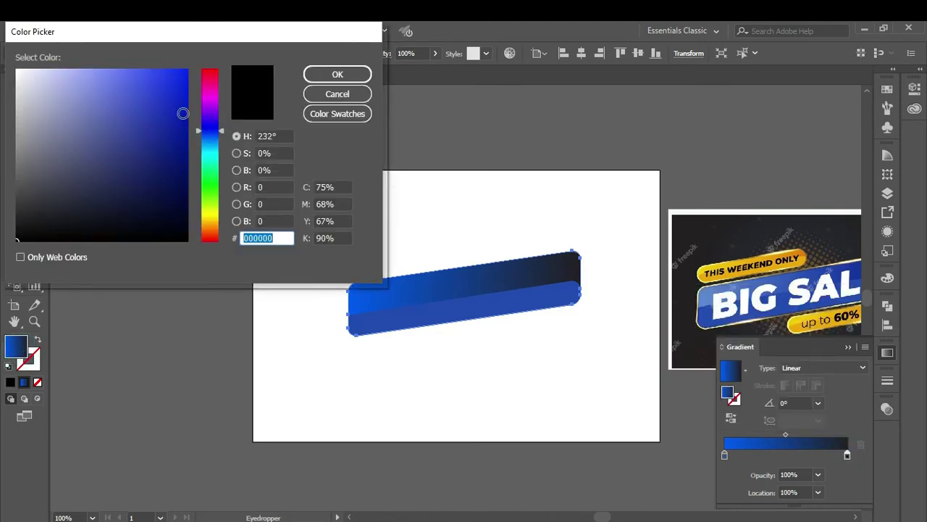
left_click(213, 136)
left_click_drag(182, 124, 187, 94)
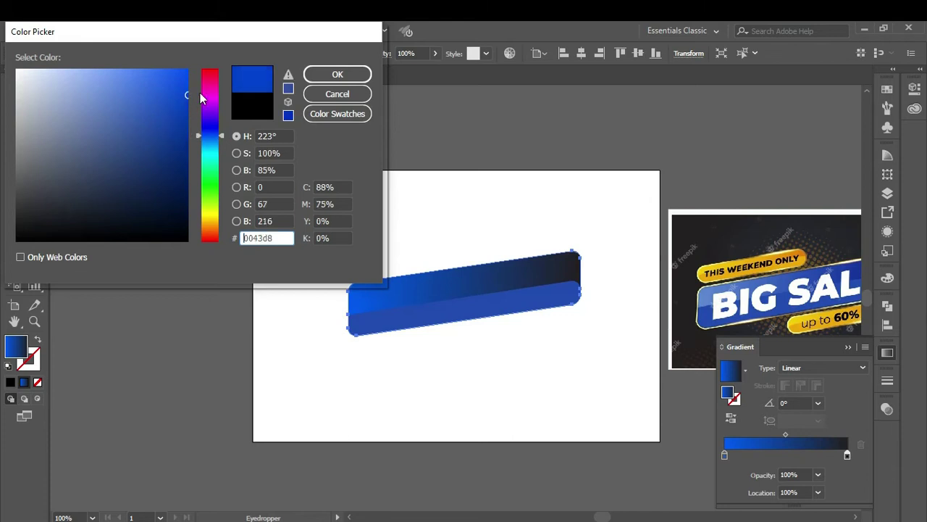
left_click(340, 74)
left_click(14, 93)
left_click(159, 160)
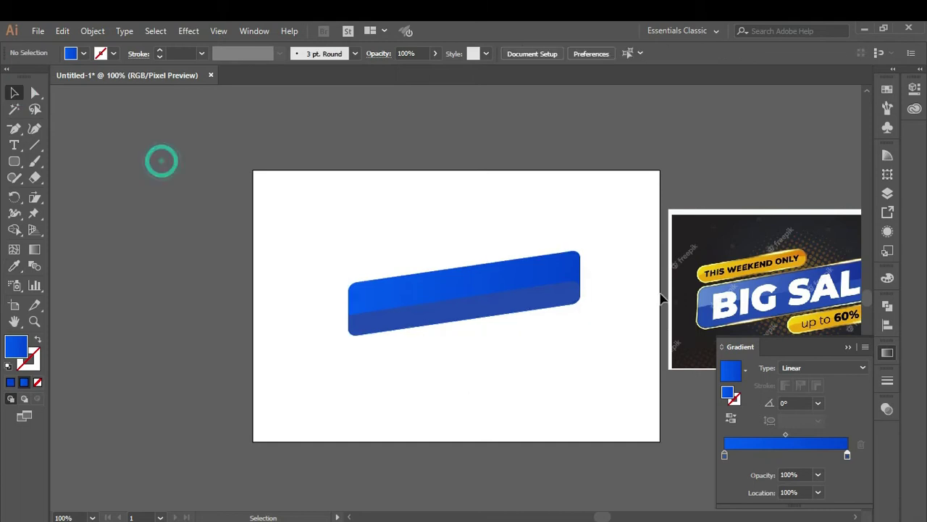
left_click(847, 347)
Copy the blue gradient onto the lower face and run it diagonally across the bar.
left_click(494, 314)
left_click(14, 265)
left_click(433, 274)
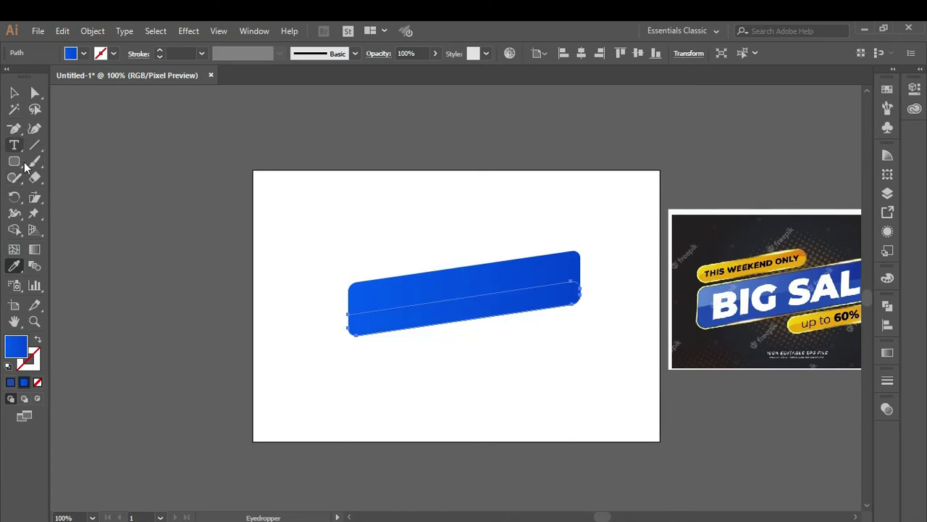
left_click(34, 248)
left_click_drag(369, 341, 552, 277)
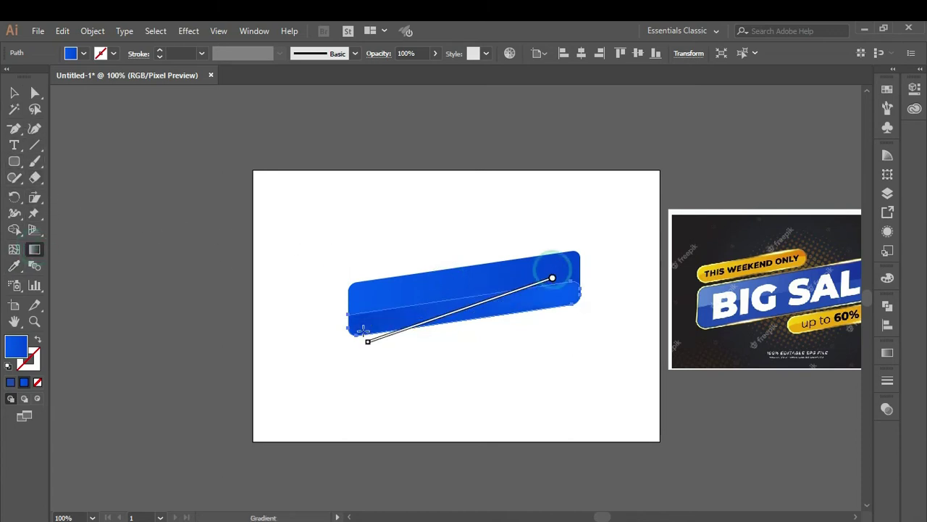
left_click(13, 92)
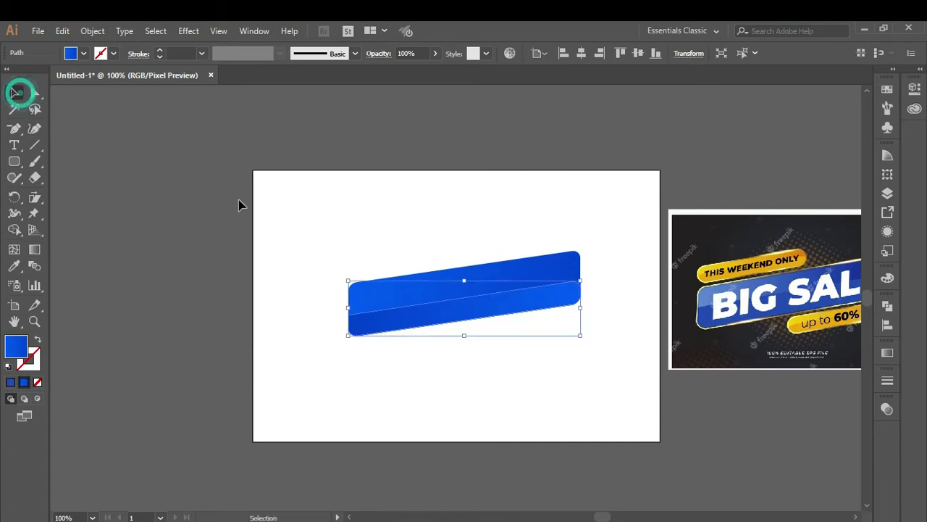
left_click(247, 203)
left_click(424, 282)
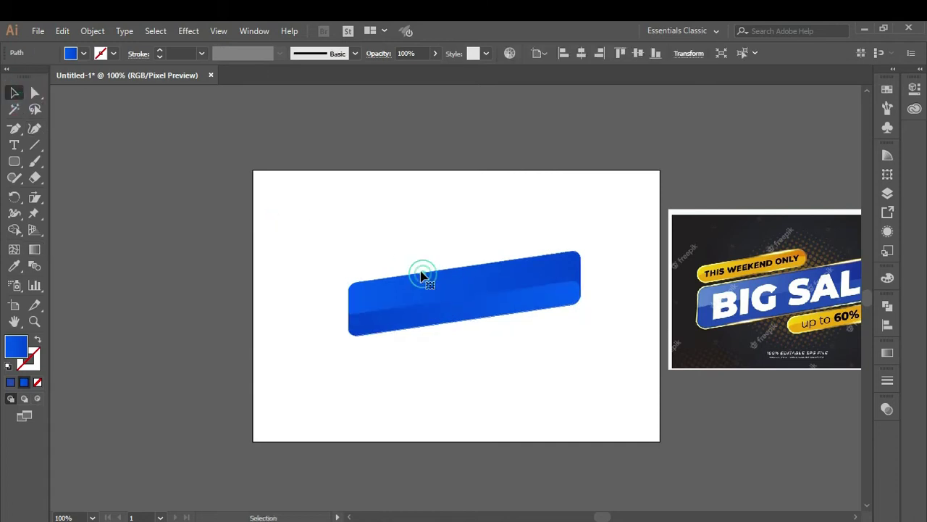
Create a 2 px offset path around the blue banner.
left_click(88, 32)
mouse_move(142, 323)
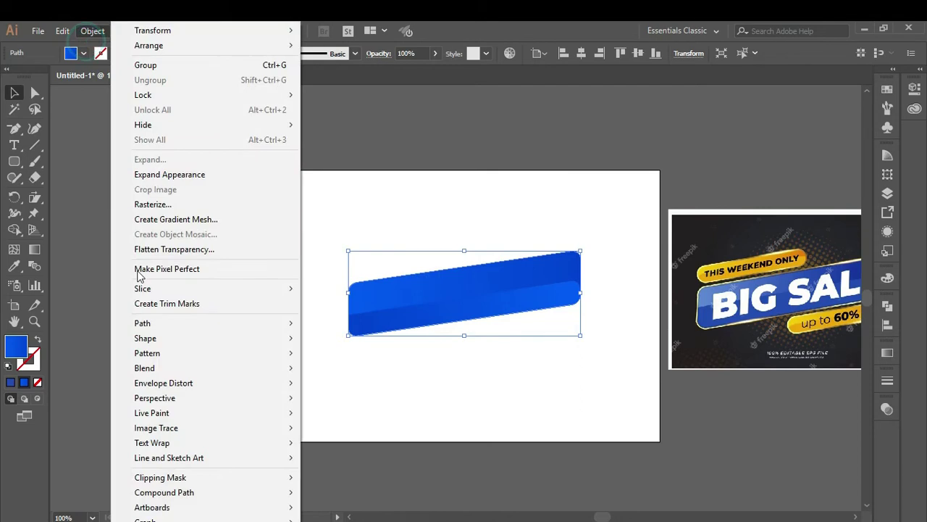
left_click(358, 374)
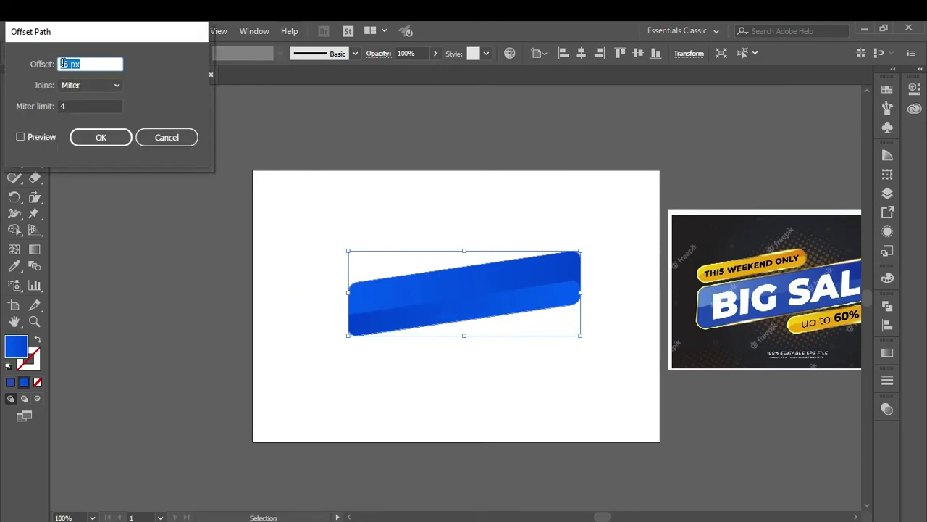
left_click(20, 137)
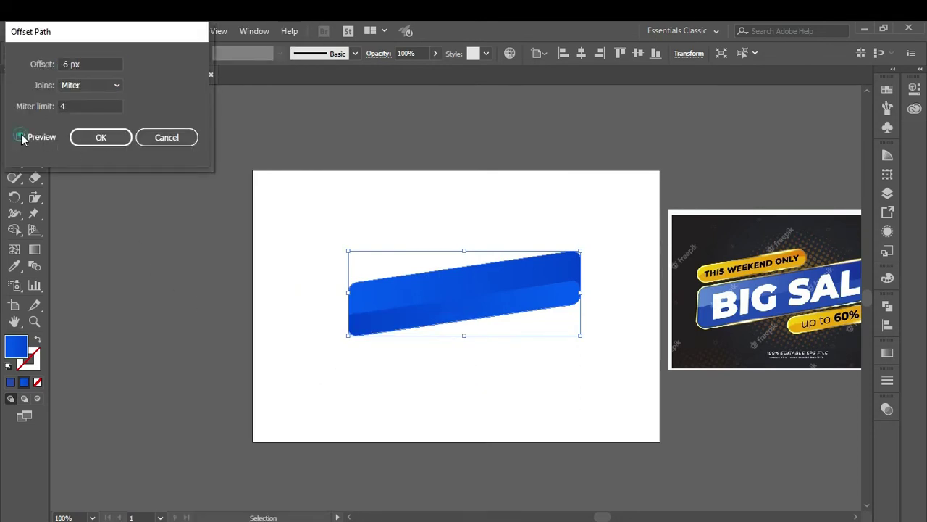
double_click(63, 64)
type("1")
key("Up")
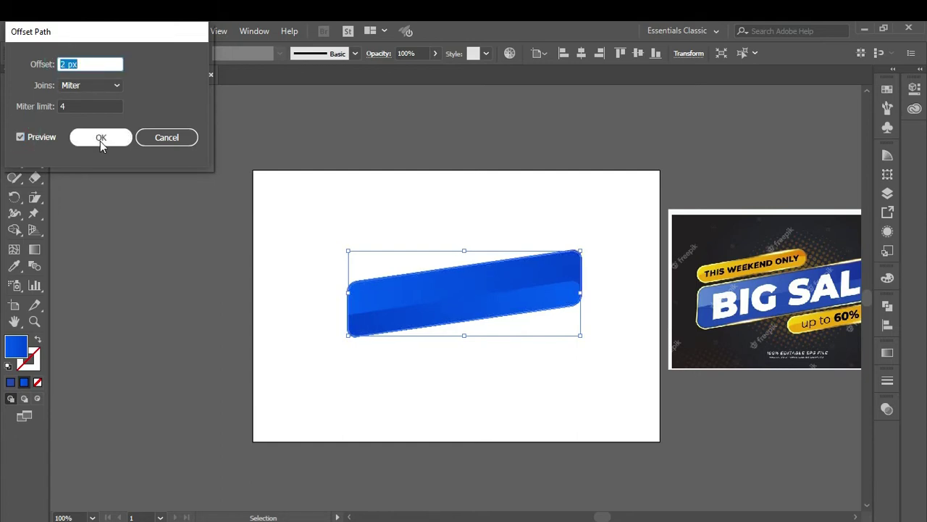
left_click(101, 141)
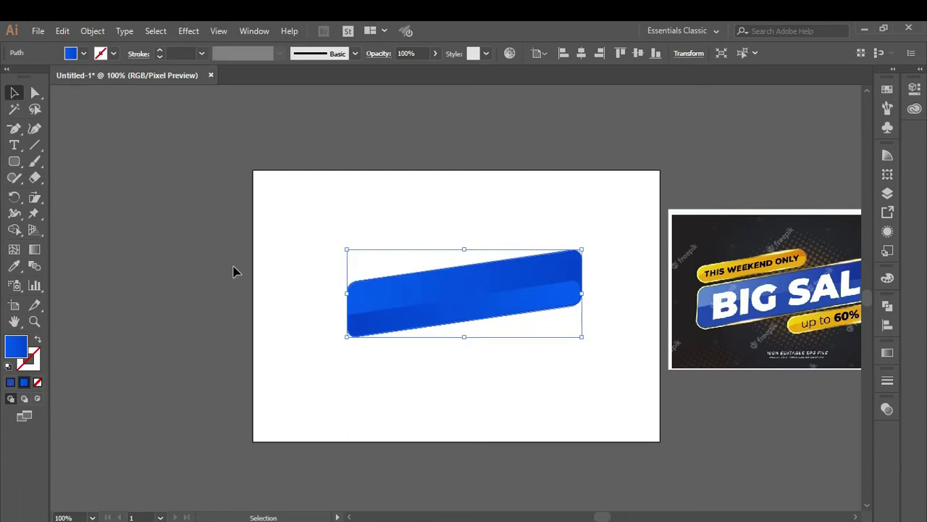
Fill the offset path with the Orange-Yellow gradient preset.
left_click(889, 354)
left_click(746, 370)
left_click(687, 415)
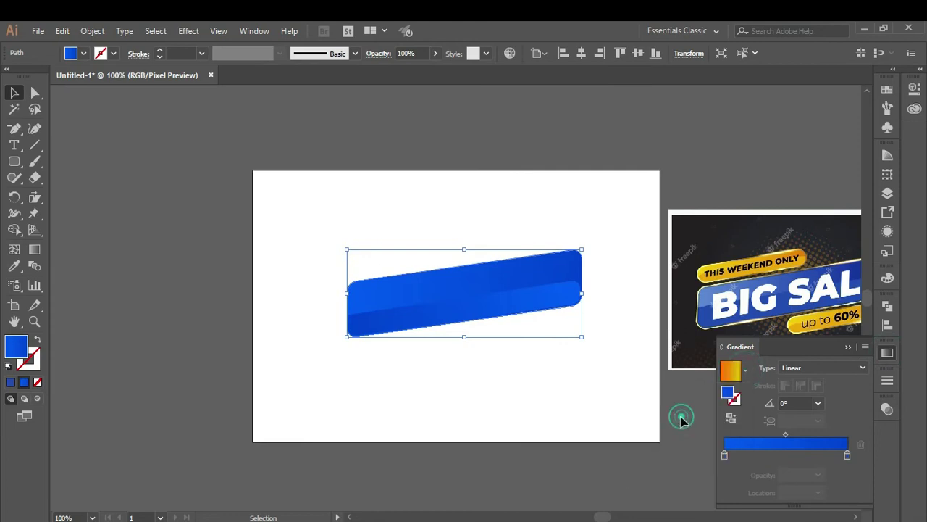
left_click(242, 231)
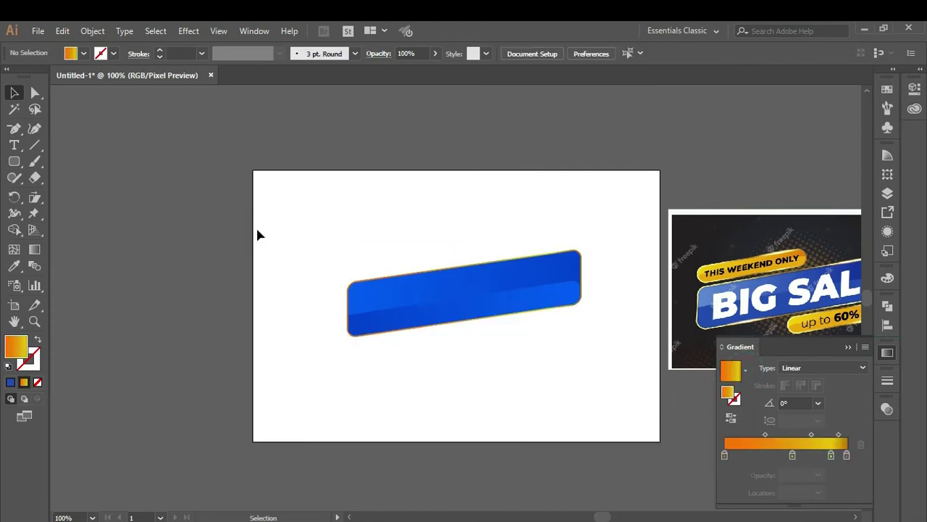
left_click(580, 257)
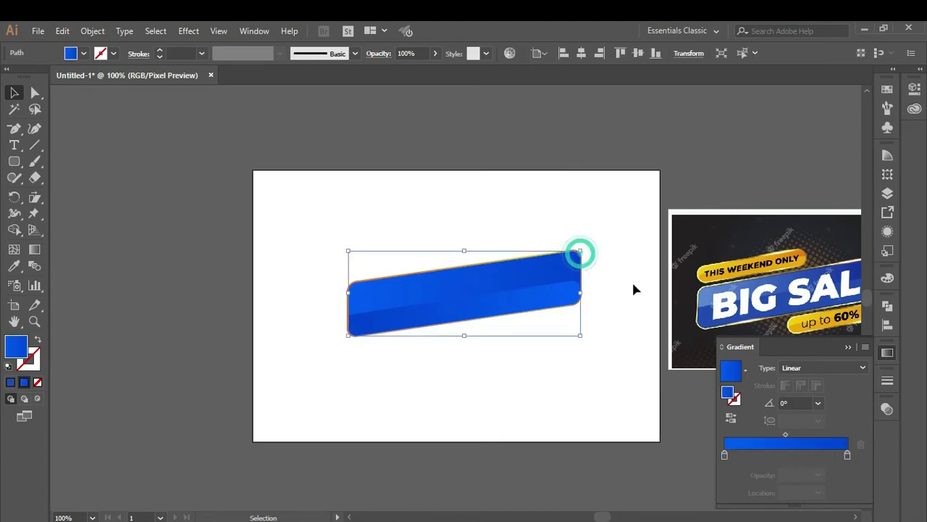
left_click(595, 257)
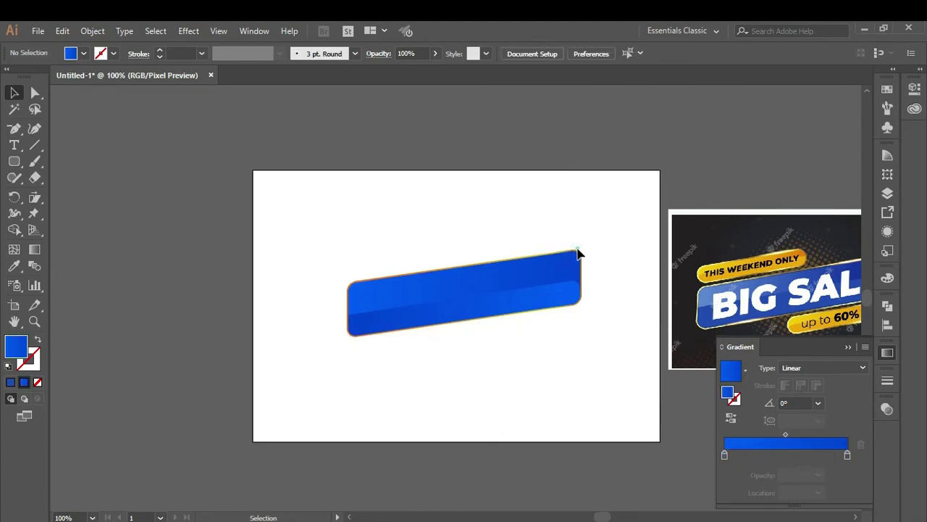
Remove the rim gradient's extra stop, end it at 100%, and place the poster top-right.
left_click(578, 253)
left_click(847, 453)
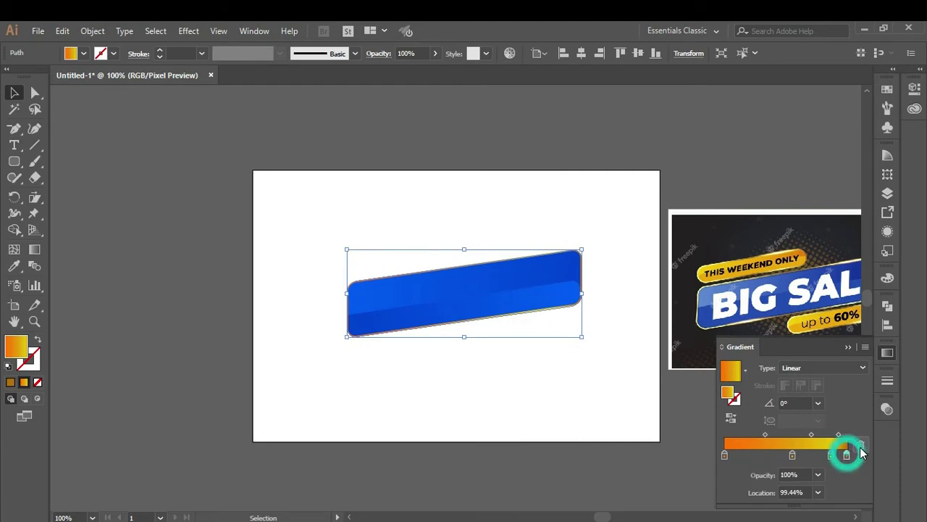
left_click_drag(830, 455, 848, 454)
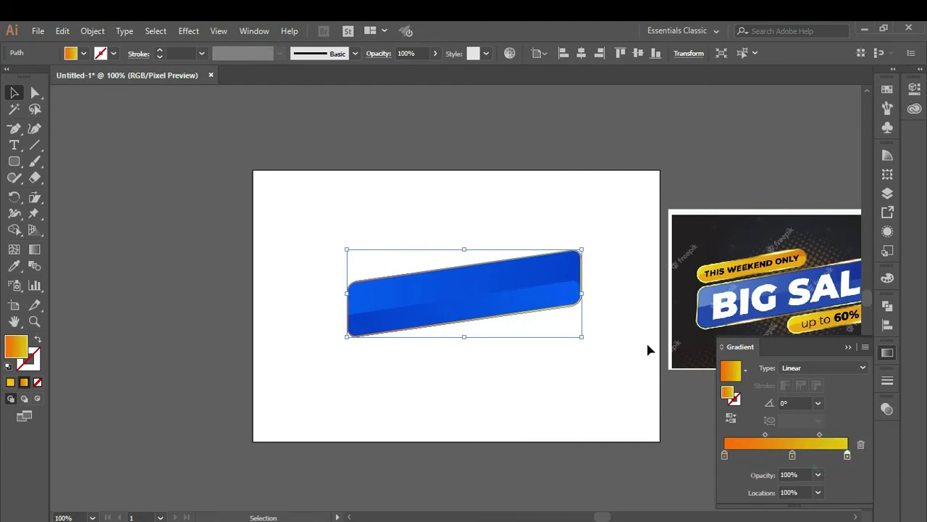
left_click(849, 347)
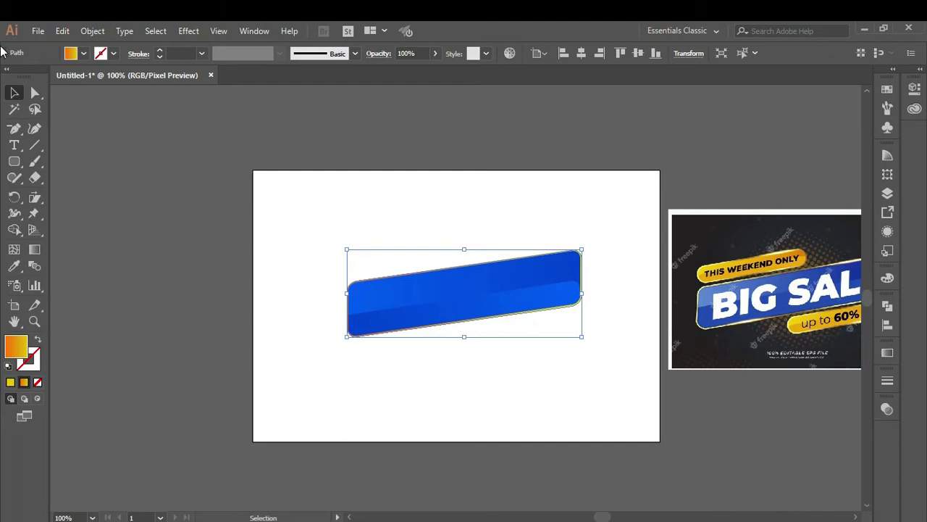
left_click_drag(733, 259, 665, 148)
mouse_move(715, 205)
left_mouse_down()
mouse_move(720, 194)
mouse_move(721, 203)
left_mouse_up()
Nudge the blue banner down and the reference poster slightly up and right.
left_click(498, 137)
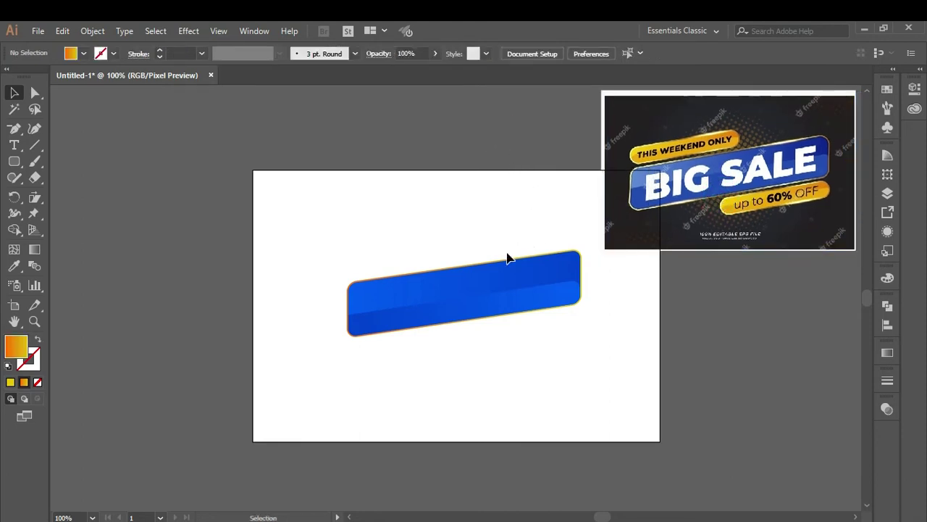
left_click_drag(356, 227, 520, 346)
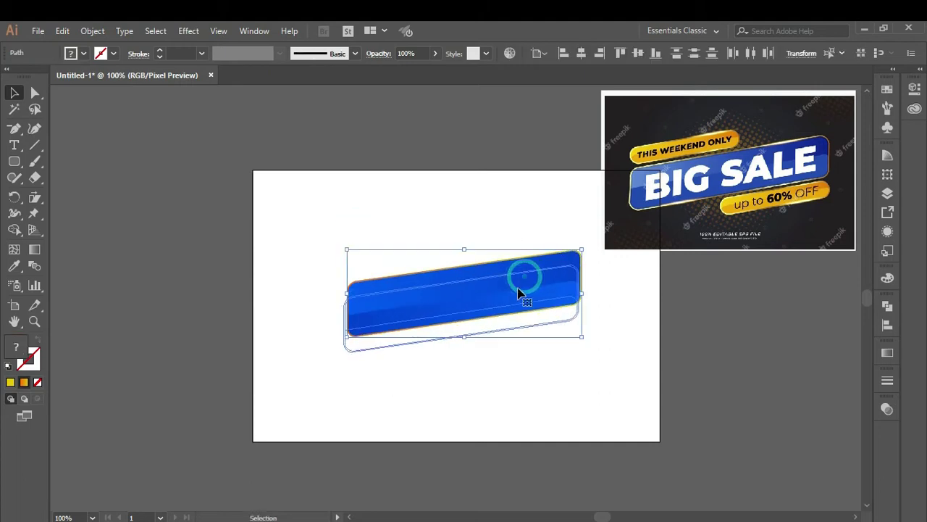
left_click_drag(524, 273, 522, 287)
left_click_drag(616, 161, 623, 154)
Draw a rectangle covering the whole artboard and send it behind the banner.
left_click_drag(14, 161, 50, 163)
left_click(51, 161)
left_click_drag(224, 145, 689, 461)
left_click(15, 92)
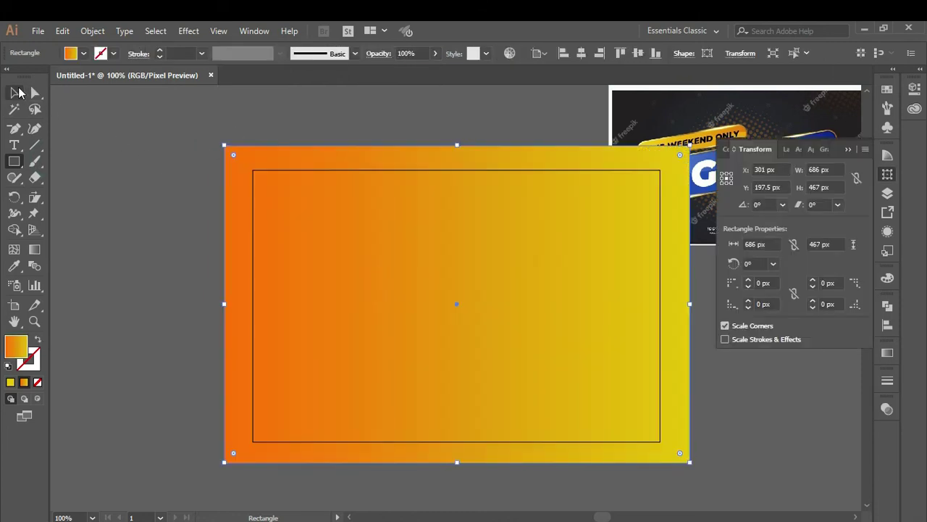
right_click(142, 161)
mouse_move(218, 384)
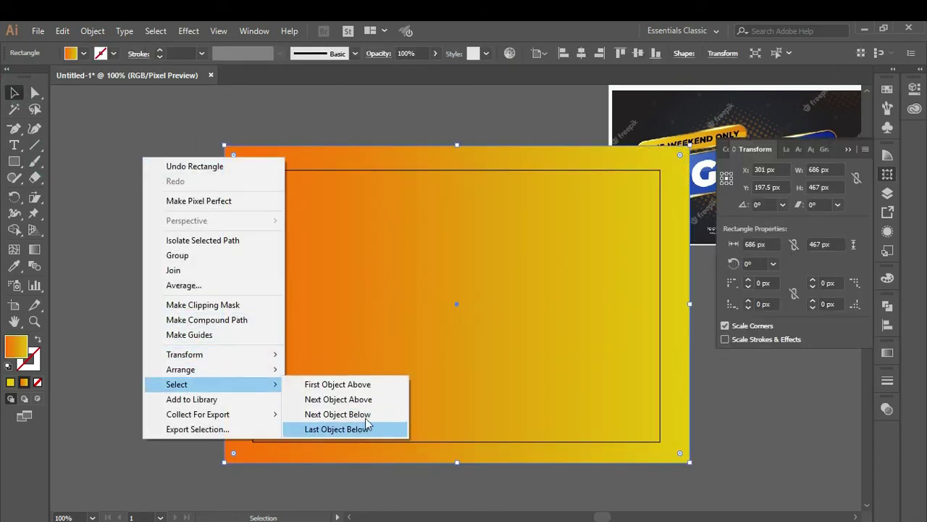
left_click(347, 399)
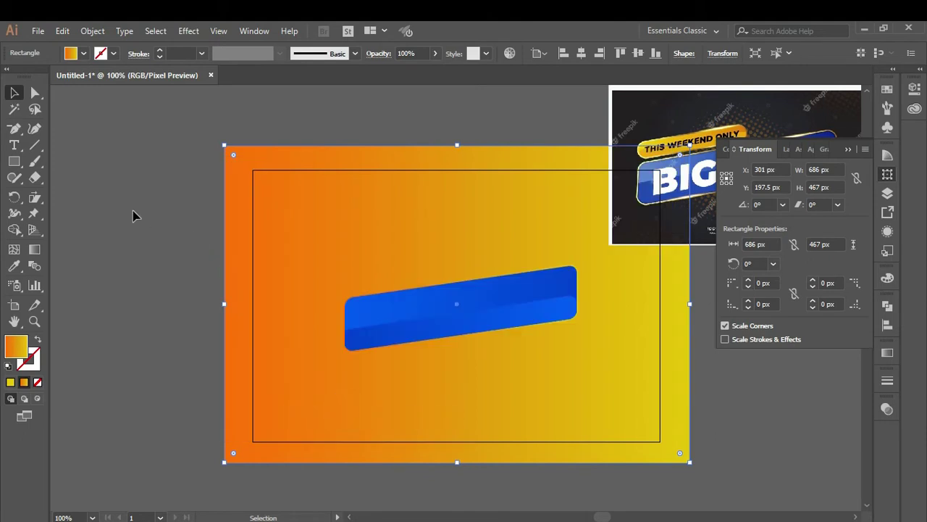
Fill the background rectangle with the poster's dark colour via the Eyedropper.
left_click(13, 266)
left_click(665, 100)
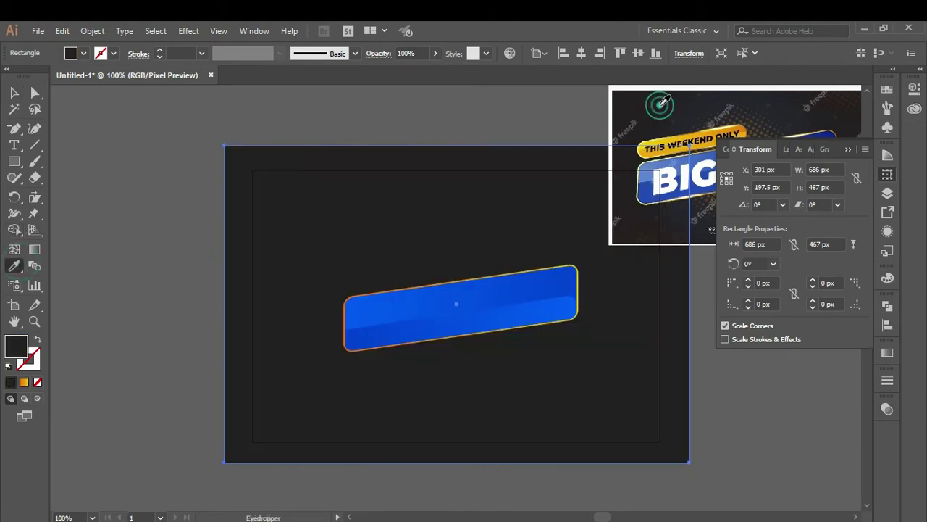
left_click(16, 91)
left_click(103, 114)
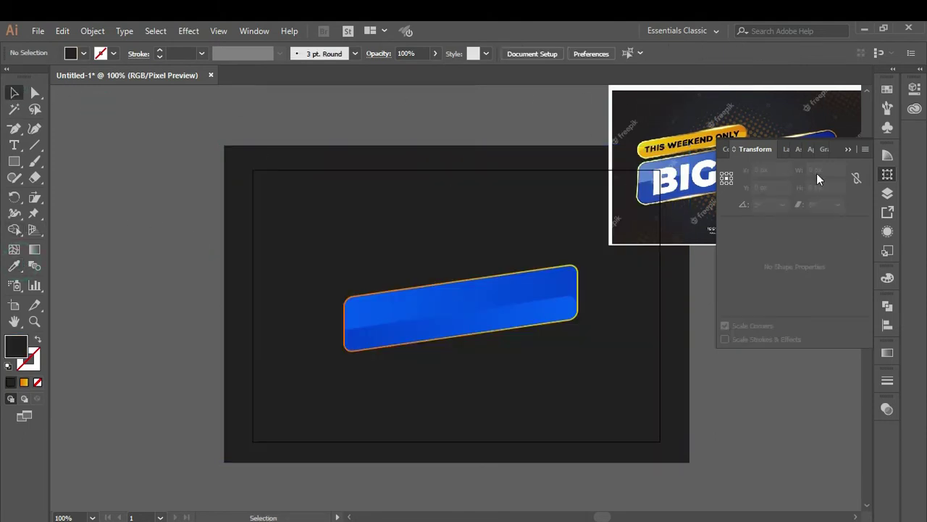
left_click(847, 150)
left_click(684, 297)
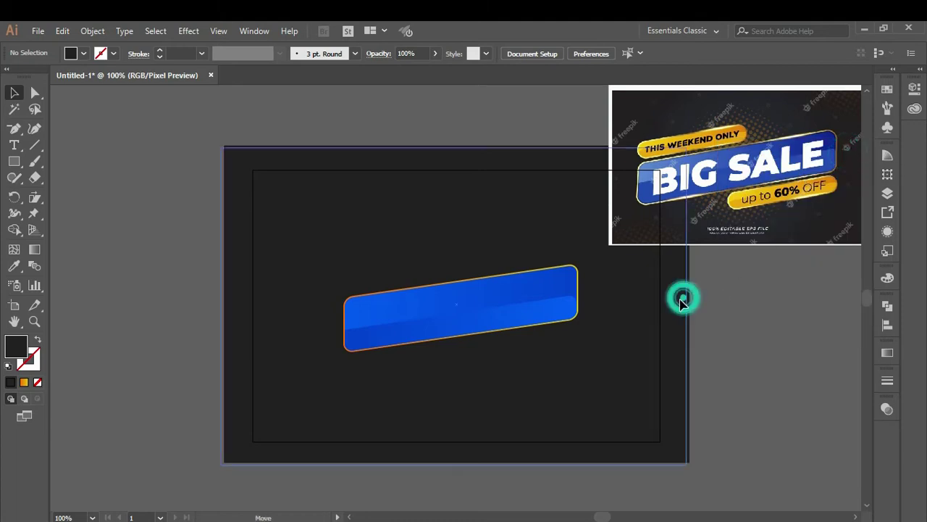
Select and deselect the background rectangle and a banner path to check them.
left_click(750, 343)
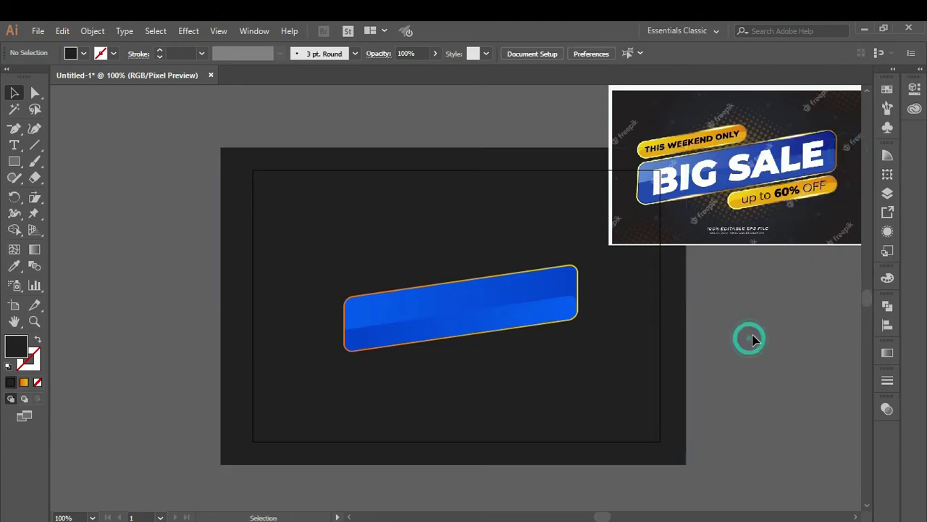
left_click(688, 342)
key("a")
left_click(720, 305)
left_click(522, 318)
left_click(739, 333)
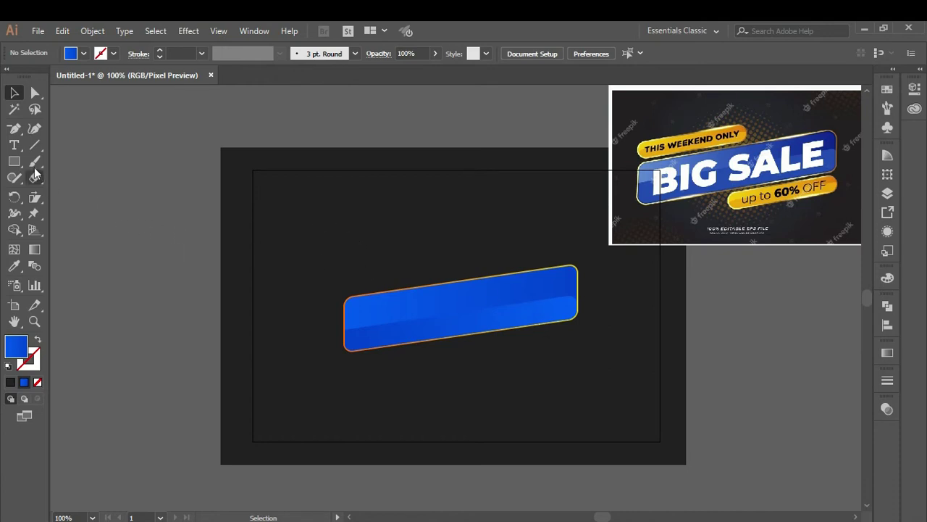
Draw a circle left of the artboard and apply the Orange-Yellow gradient preset.
left_click(16, 162)
left_click(62, 193)
left_click_drag(110, 186, 245, 298)
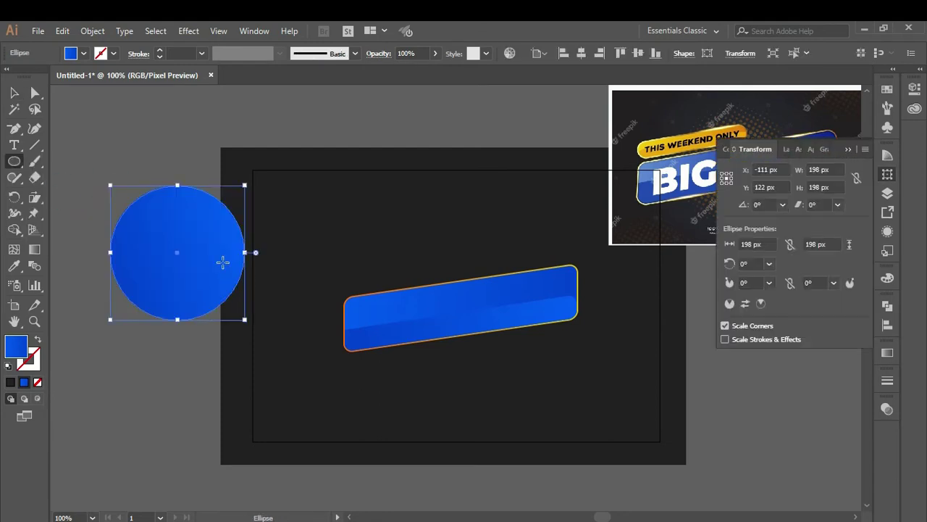
left_click(887, 409)
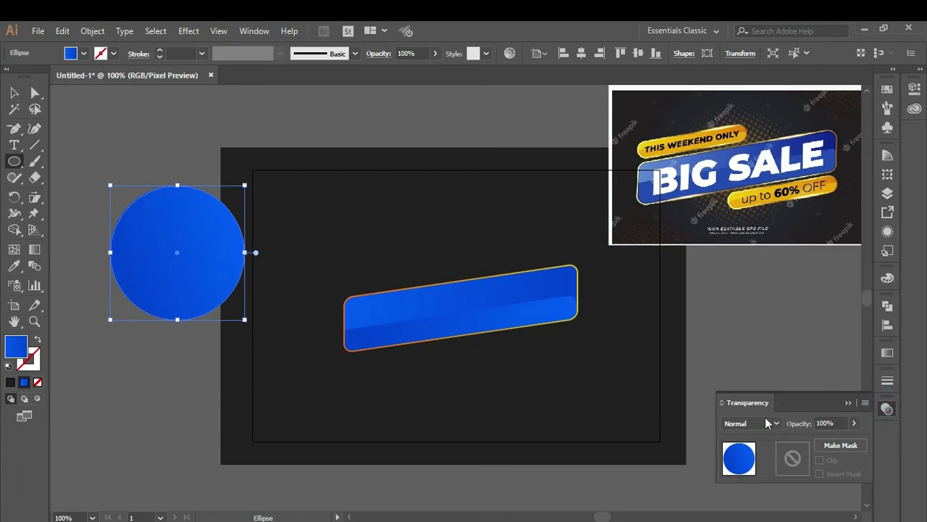
left_click(887, 353)
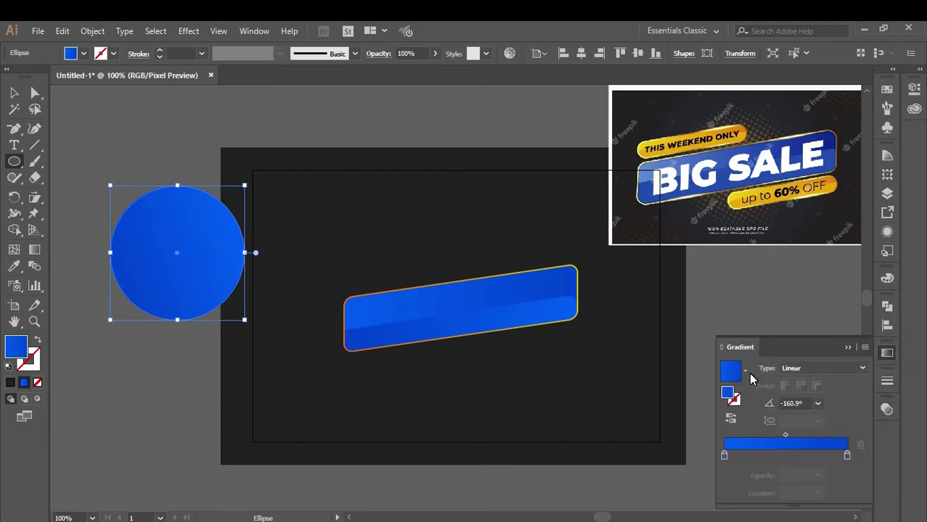
left_click(745, 373)
left_click(669, 421)
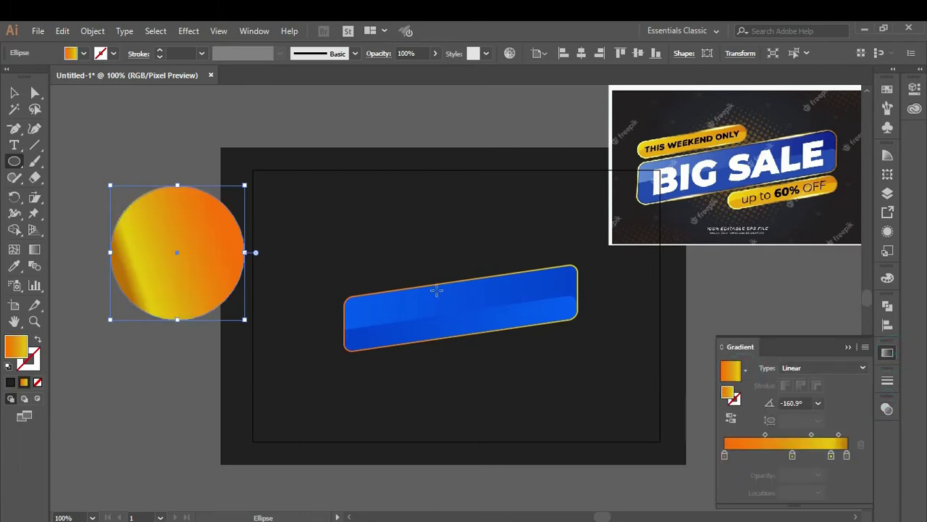
Make the circle's gradient radial with two stops, black outer stop, reversed.
left_click(820, 373)
left_click(797, 391)
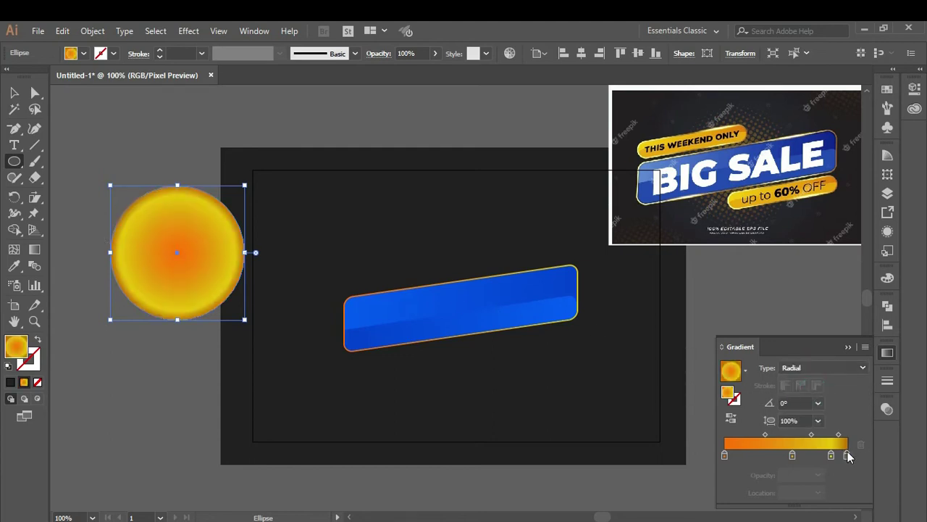
mouse_move(848, 455)
left_mouse_down()
mouse_move(847, 479)
mouse_move(849, 456)
left_mouse_up()
left_click_drag(793, 455, 861, 445)
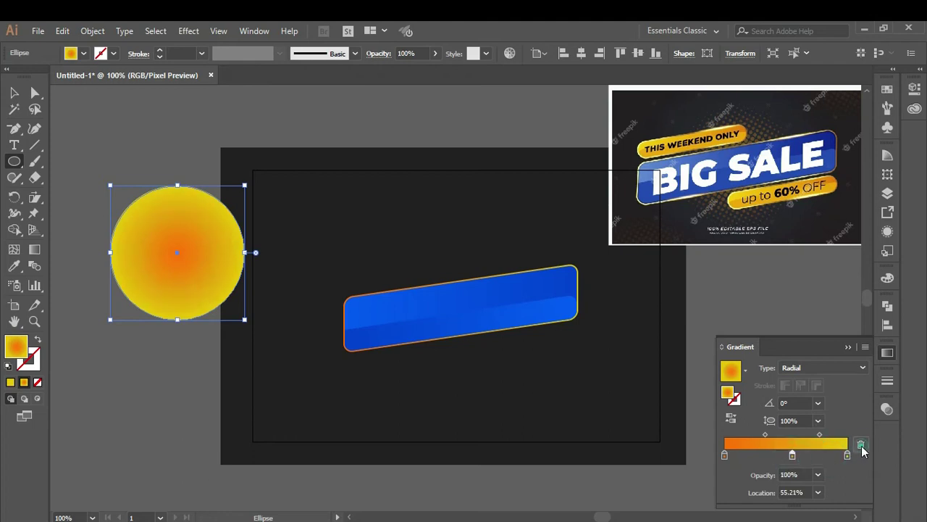
double_click(725, 456)
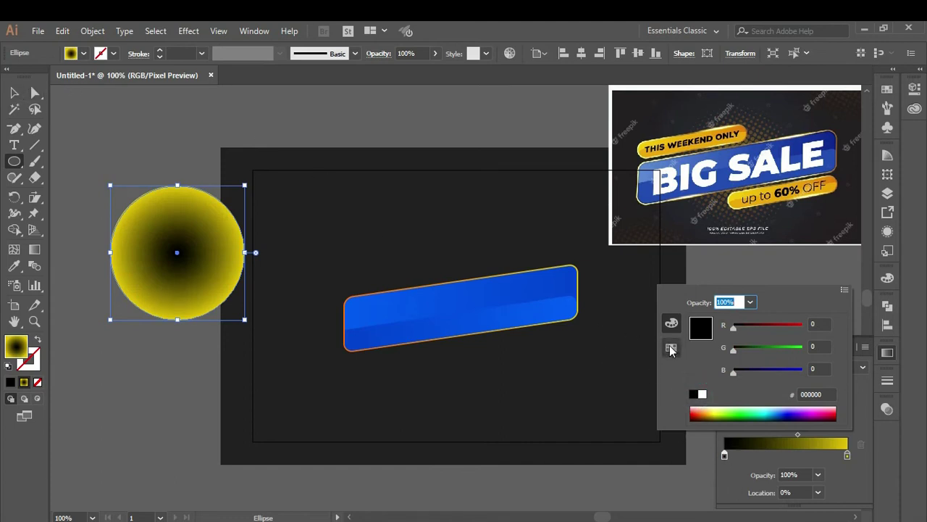
left_click(888, 416)
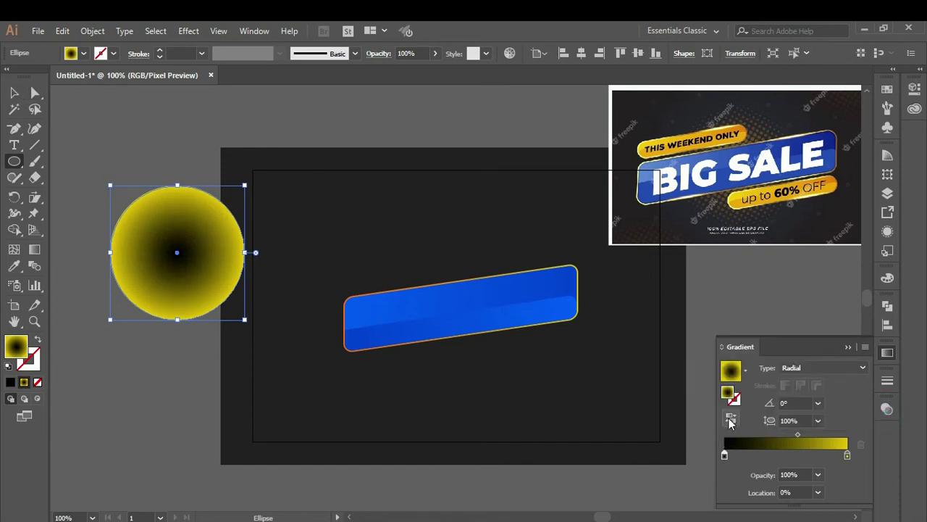
left_click(731, 418)
Widen the radial gradient and shrink its yellow centre with the Gradient Tool.
key("v")
key("g")
mouse_move(244, 254)
left_mouse_down()
mouse_move(266, 255)
mouse_move(245, 254)
left_mouse_up()
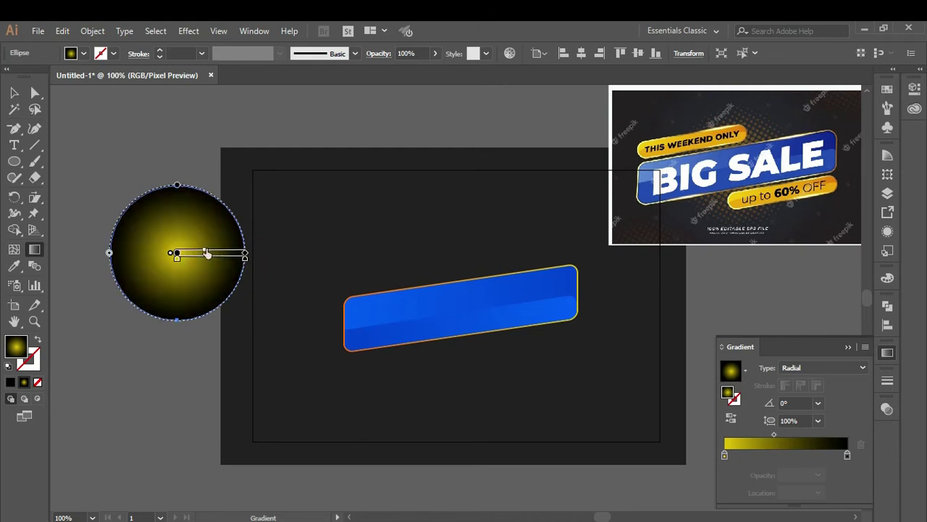
left_click_drag(208, 253, 203, 252)
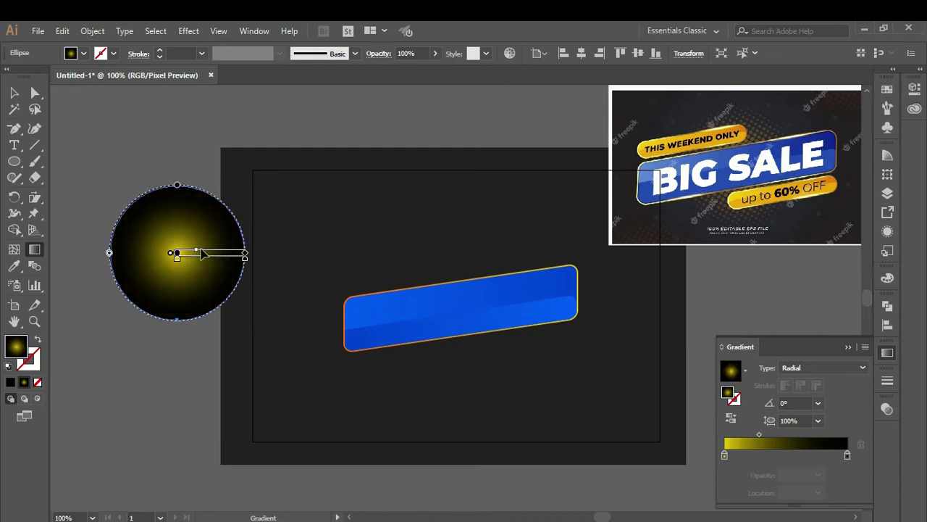
left_click(13, 92)
left_click(104, 139)
Set the gradient circle's blend mode to Screen.
left_click(173, 225)
right_click(141, 148)
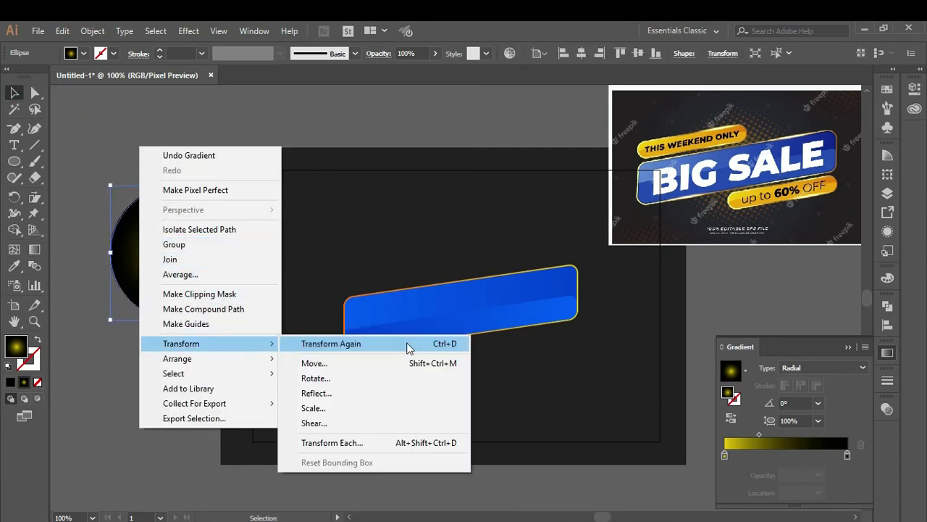
left_click(885, 407)
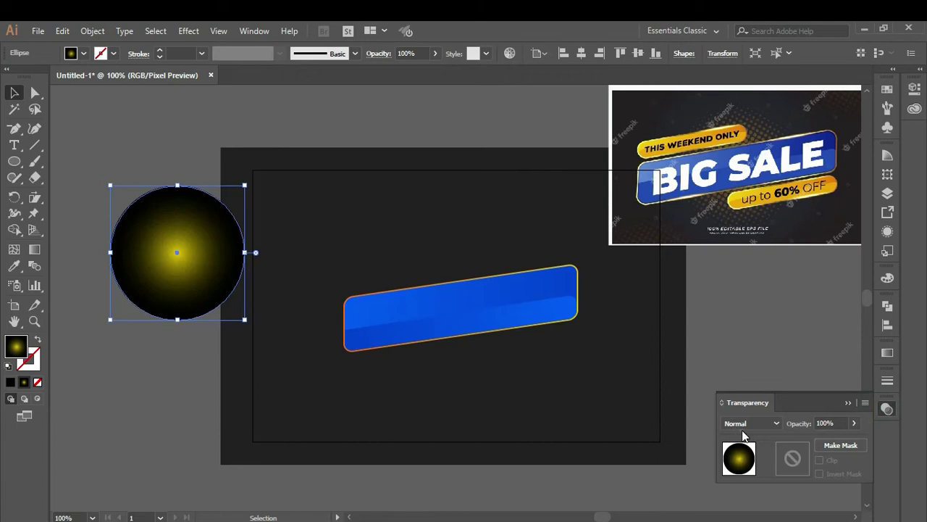
left_click(737, 423)
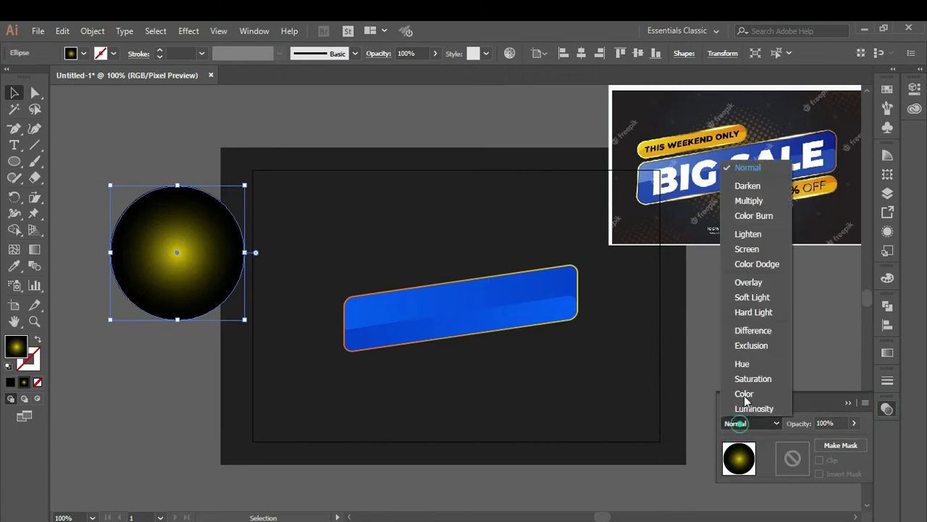
left_click(751, 249)
Flatten the circle into a thin ellipse and align it along the banner's top edge.
left_click_drag(201, 255, 286, 253)
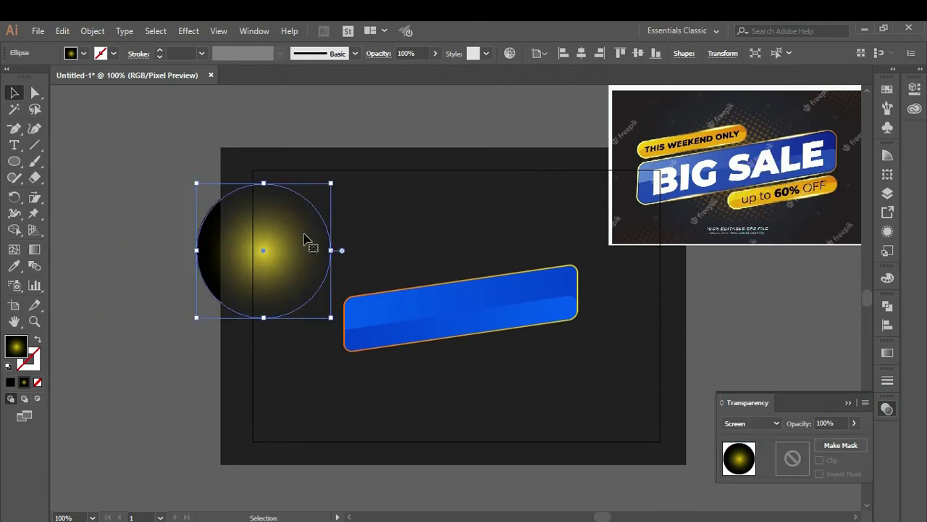
left_click_drag(264, 183, 262, 312)
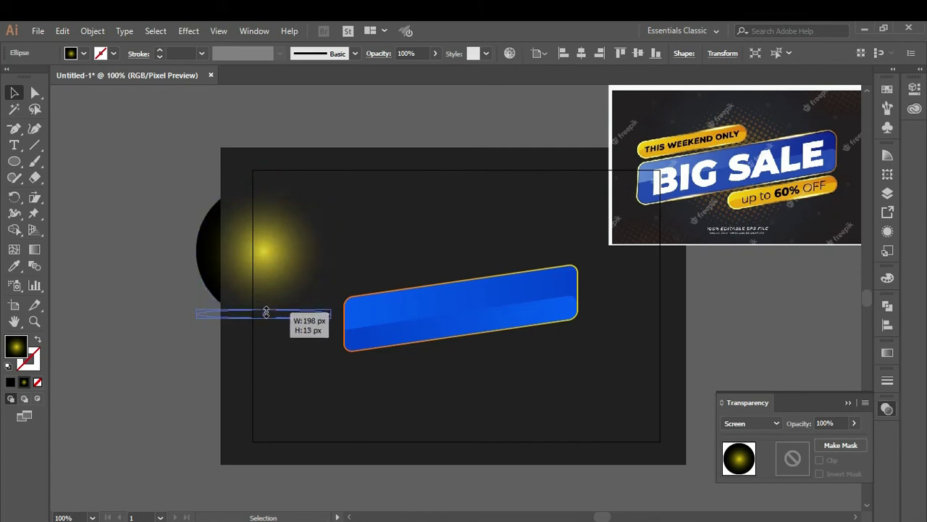
left_click(169, 280)
left_click_drag(255, 317, 479, 282)
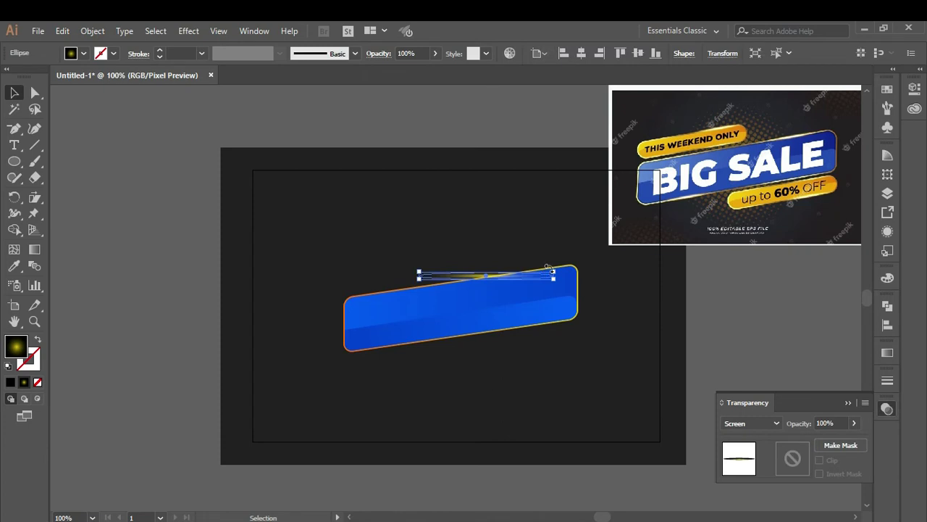
left_click_drag(558, 268, 556, 261)
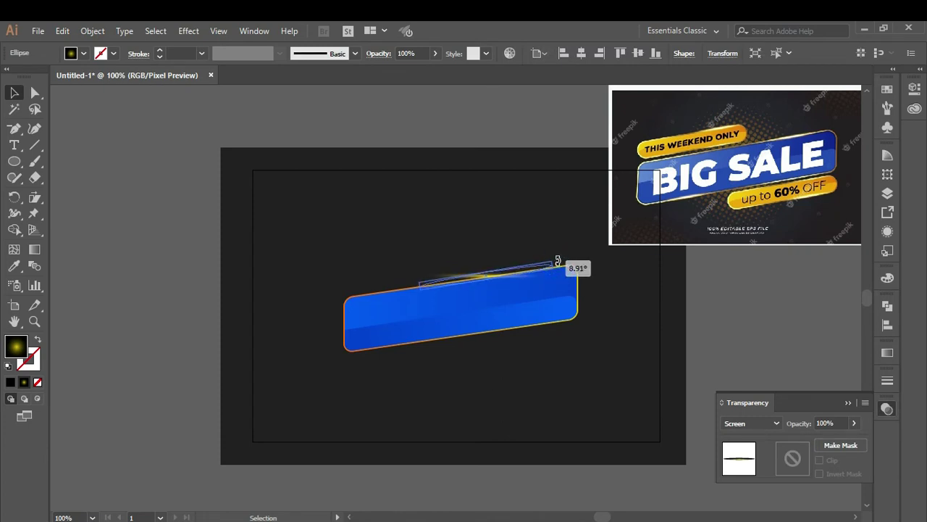
left_click_drag(525, 278, 578, 255)
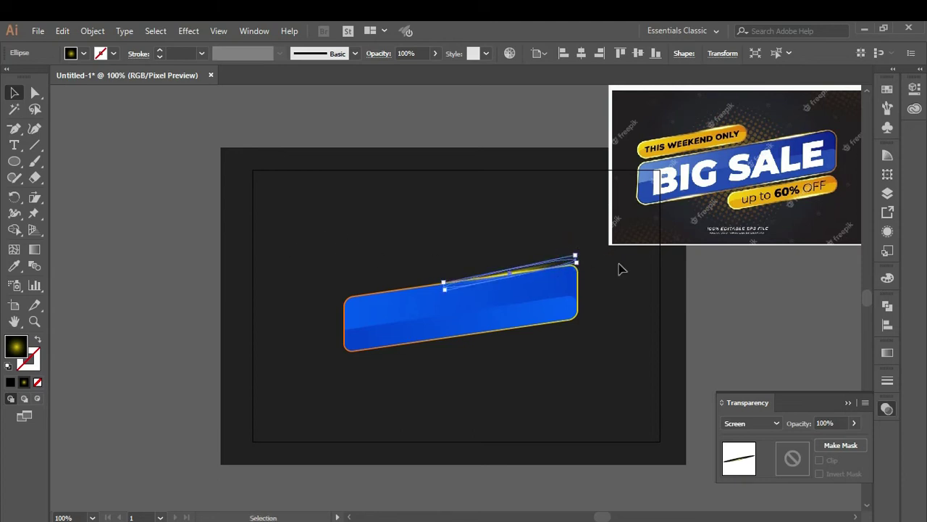
left_click_drag(580, 248, 586, 258)
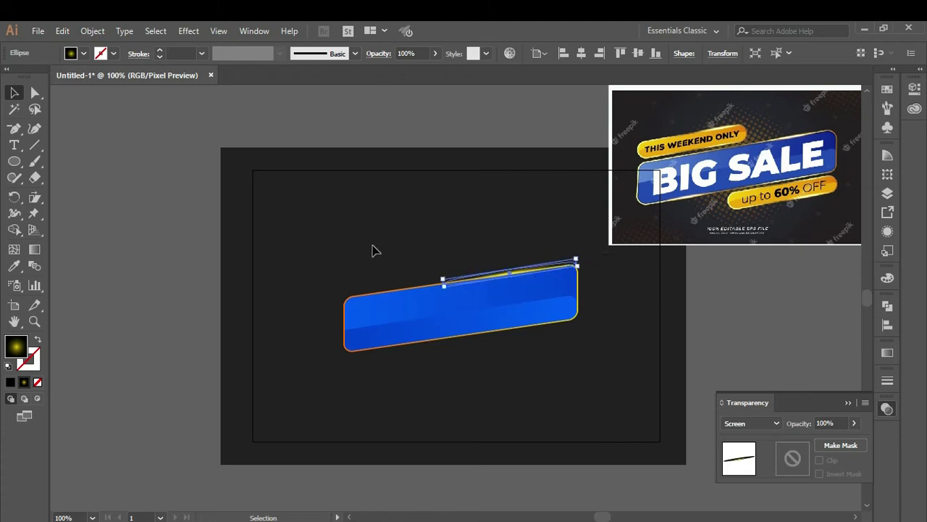
left_click(145, 202)
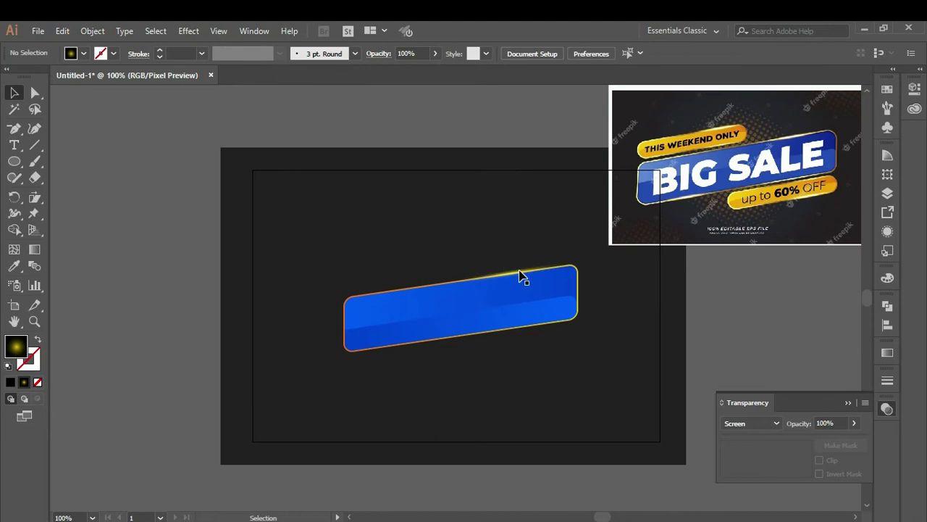
Alt-drag a copy of the glow ellipse onto the banner's bottom edge.
left_click_drag(523, 276, 423, 345)
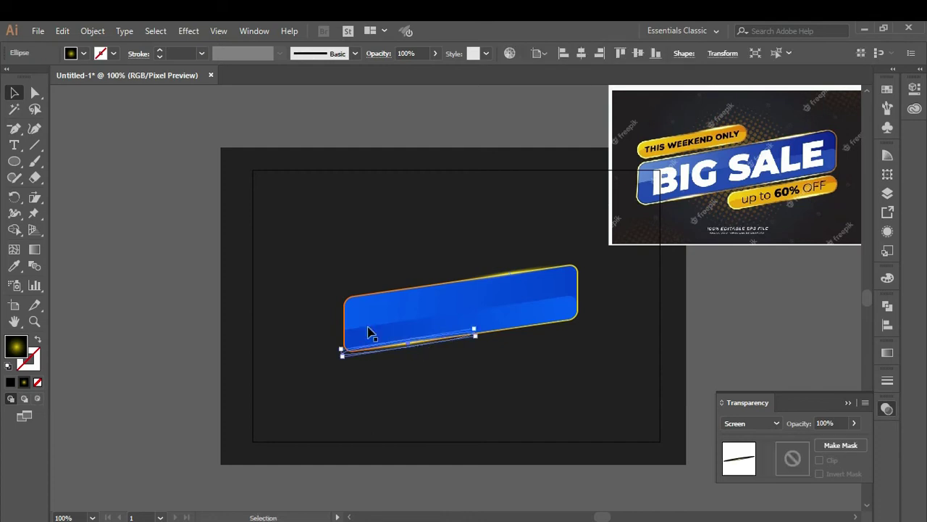
left_click(174, 271)
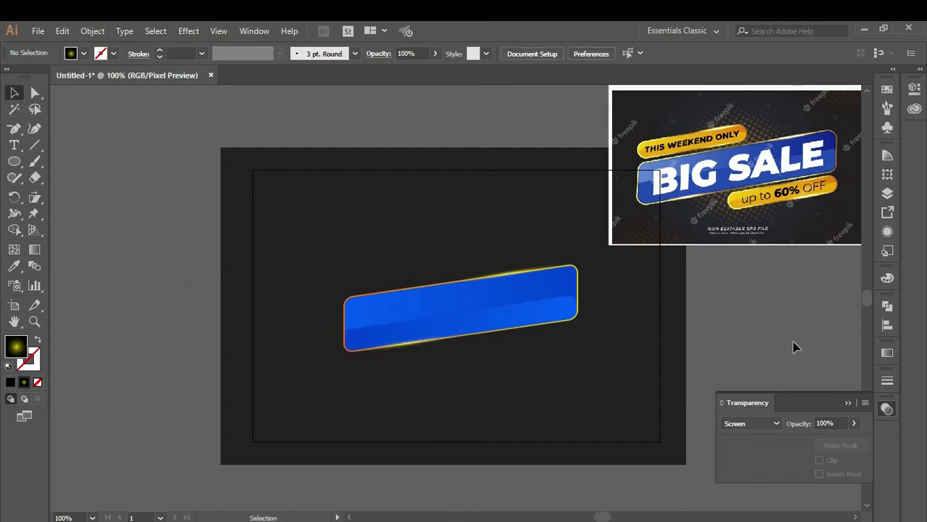
left_click(849, 403)
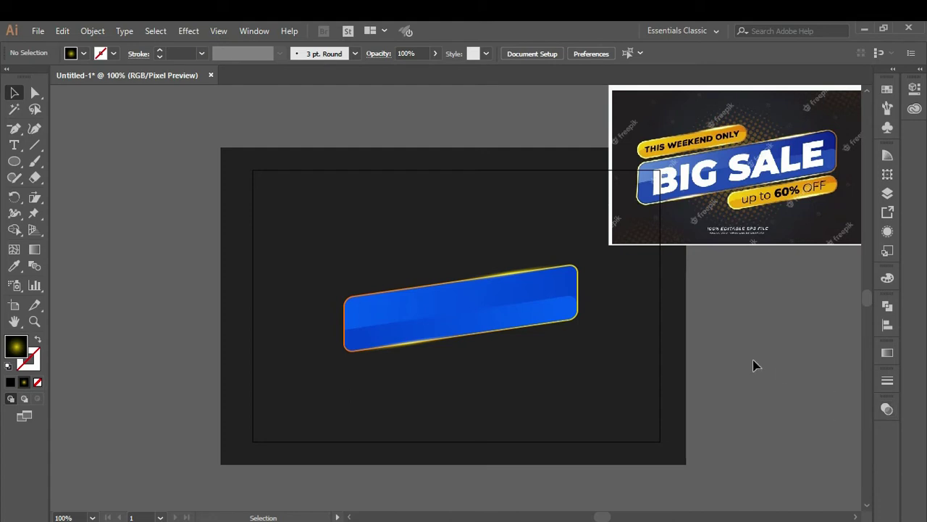
Create a new text object on the pasteboard reading 'BIG SALE'.
left_click(12, 146)
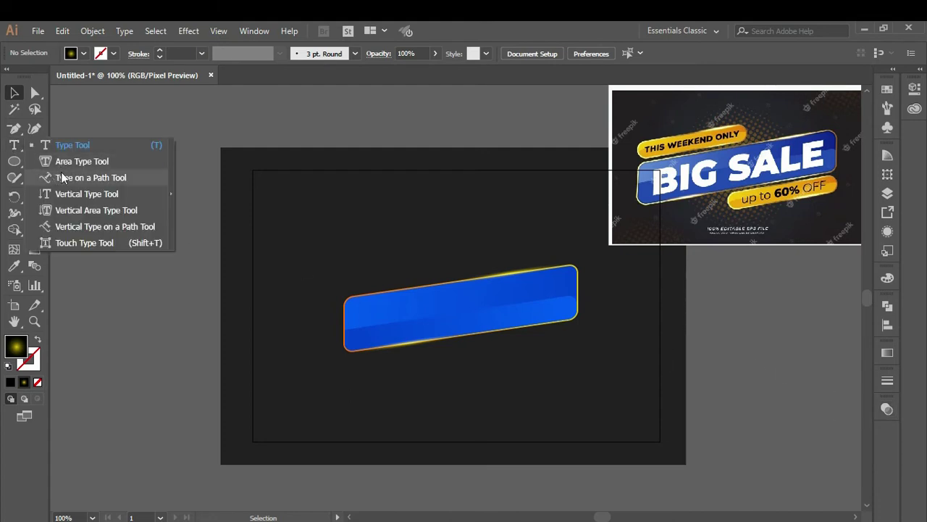
left_click(99, 124)
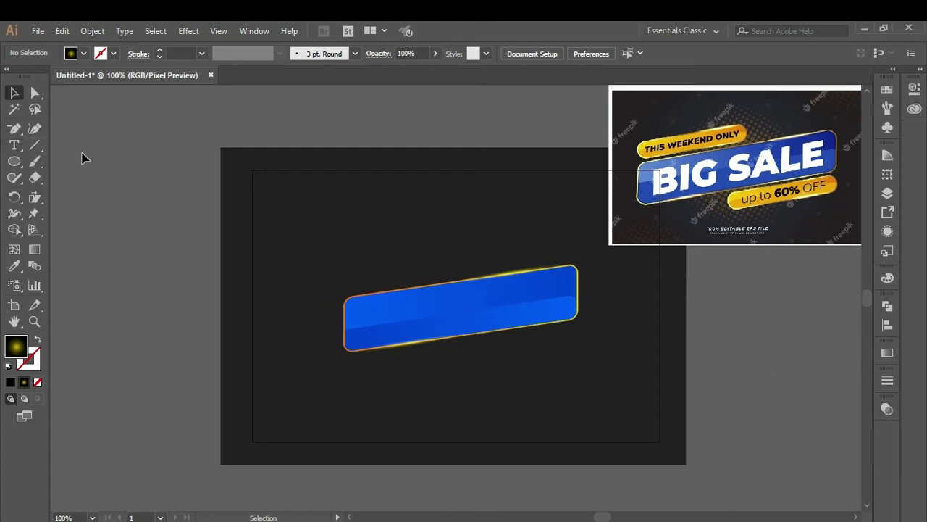
left_click(14, 145)
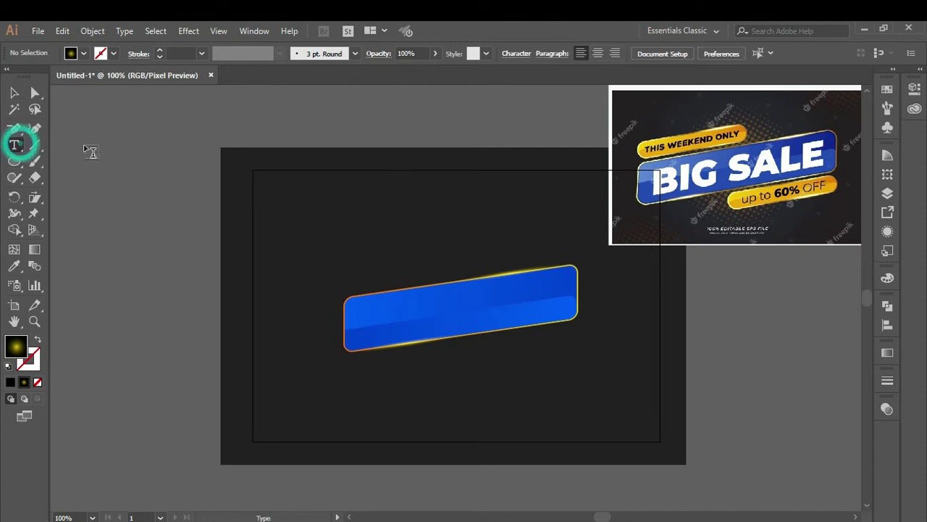
left_click(86, 145)
left_click(13, 93)
left_click_drag(130, 148, 302, 252)
left_click(14, 145)
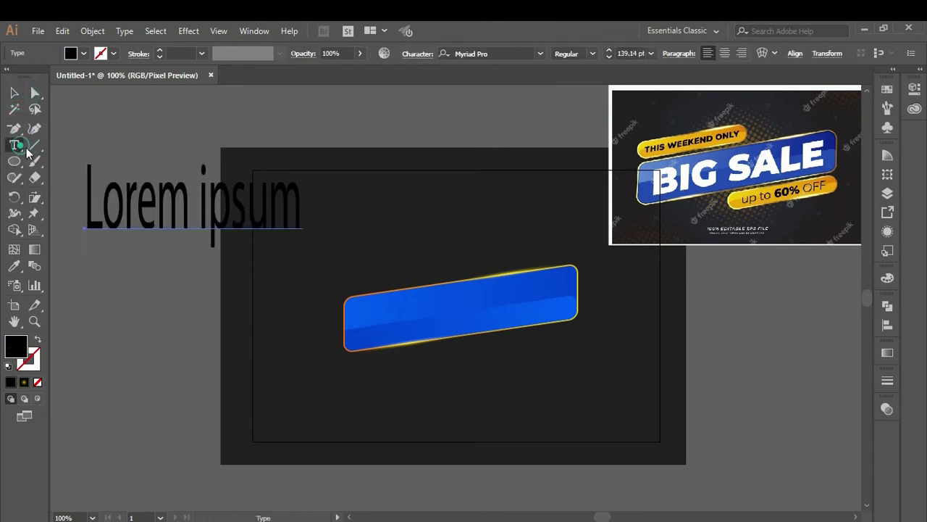
left_click(288, 187)
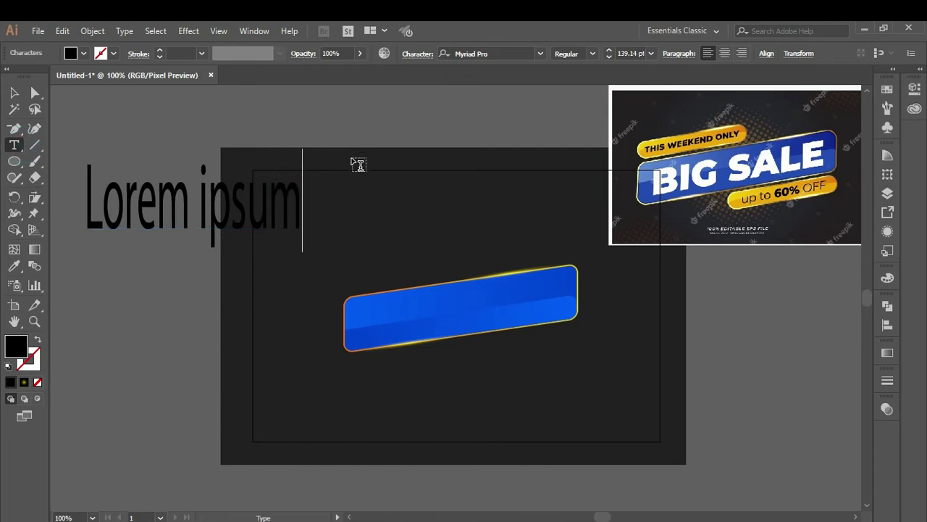
key("BackSpace")
key("BackSpace")
key("BackSpace")
key("BackSpace")
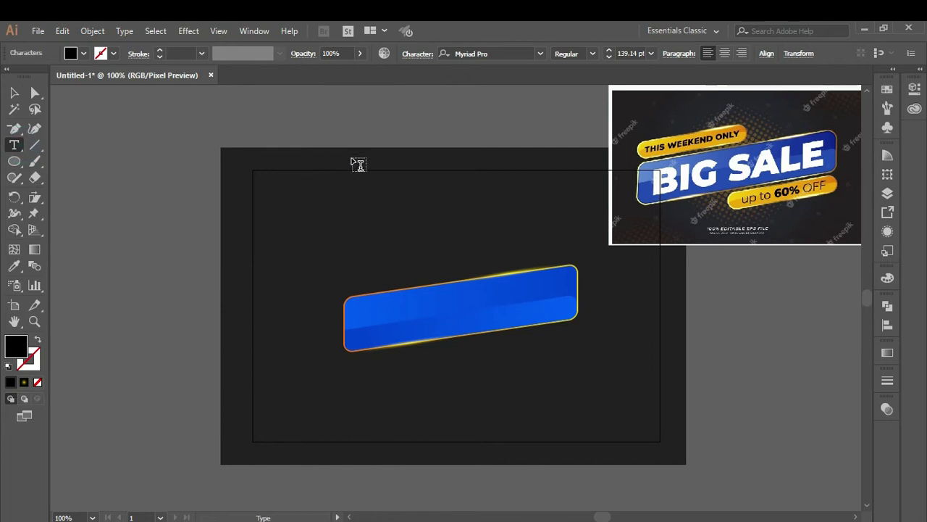
type("BI")
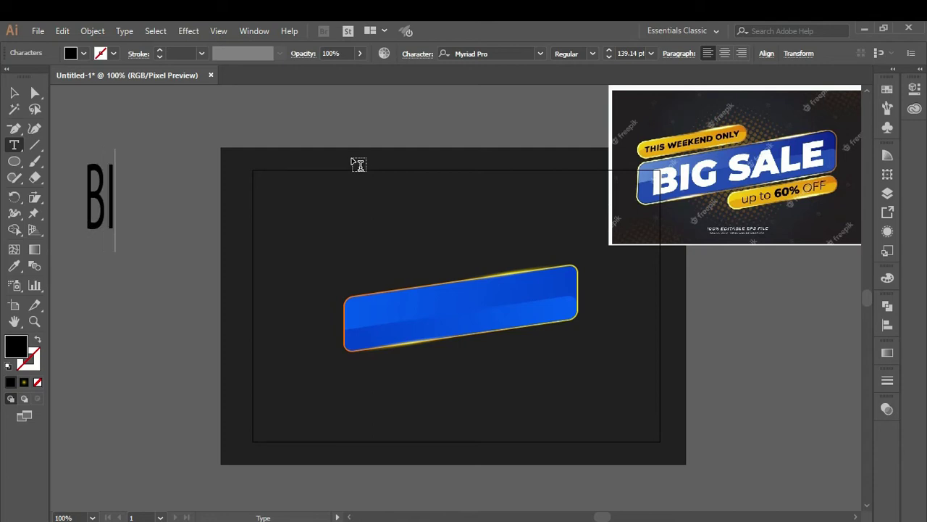
type("G SA")
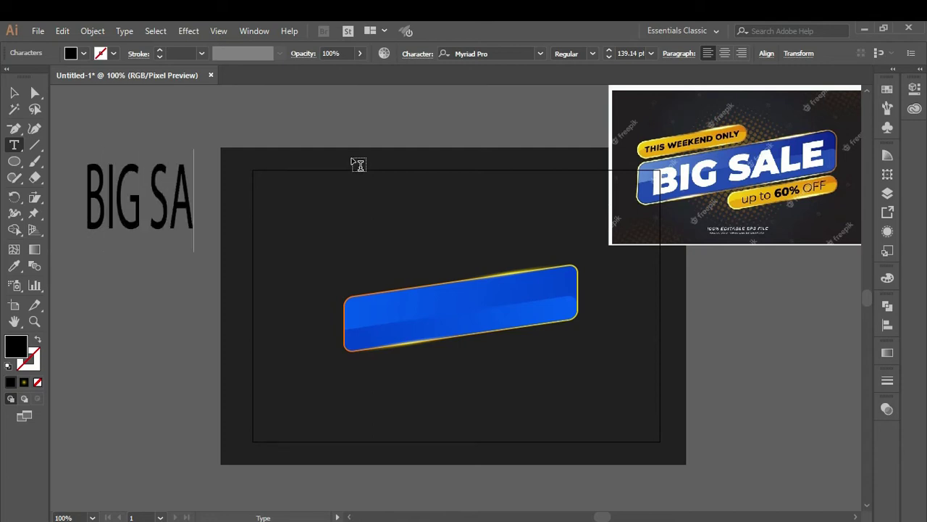
type("LE")
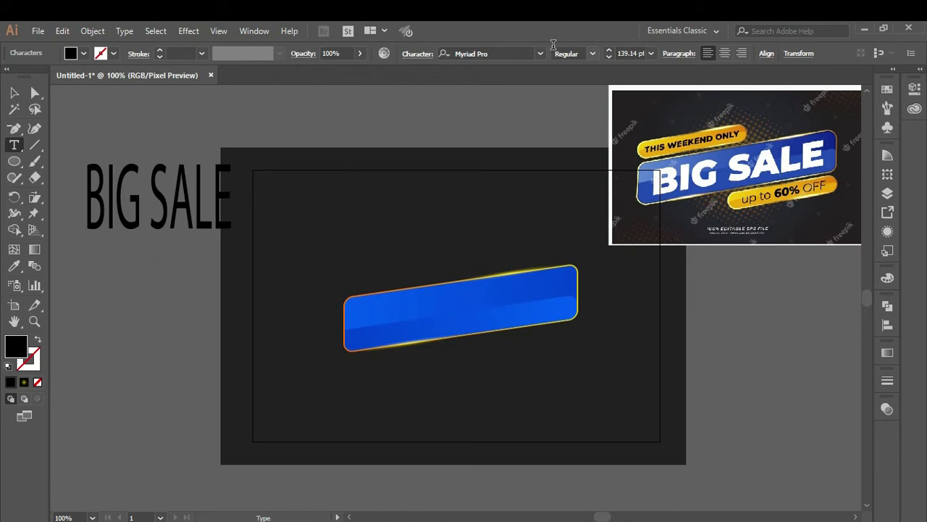
Set the BIG SALE text to Arial Black.
left_click(541, 53)
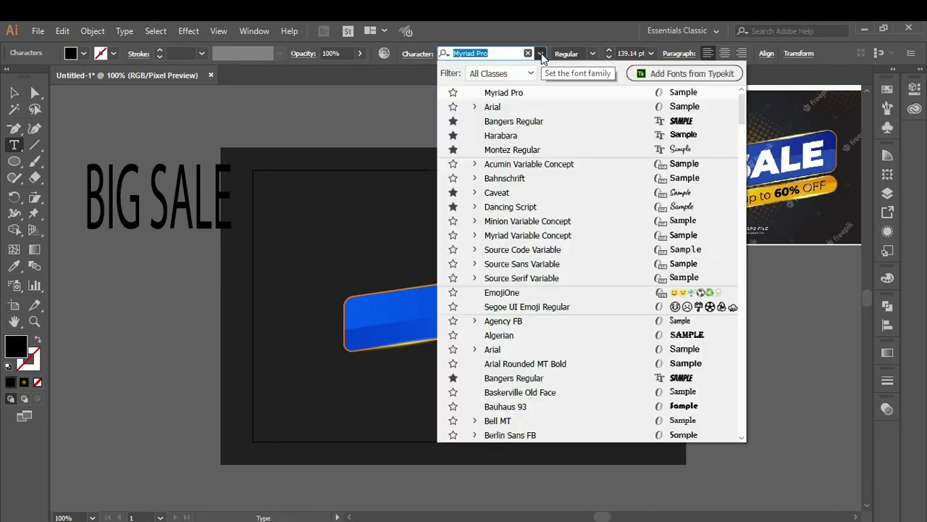
left_click(522, 106)
left_click(592, 53)
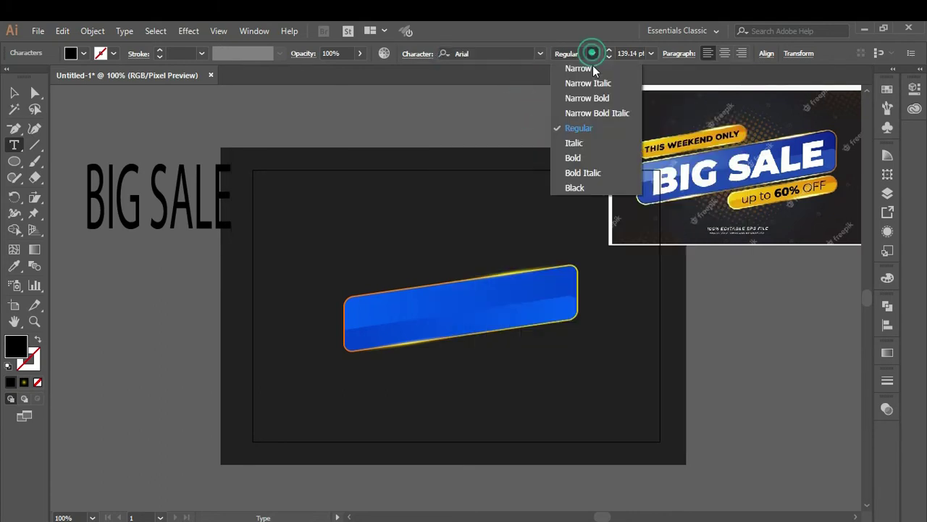
left_click(595, 189)
left_click(14, 93)
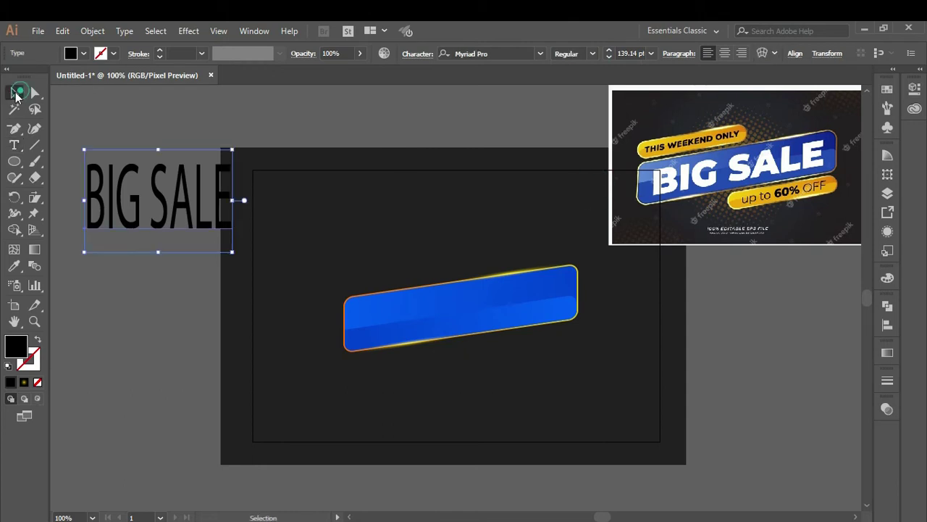
left_click(539, 53)
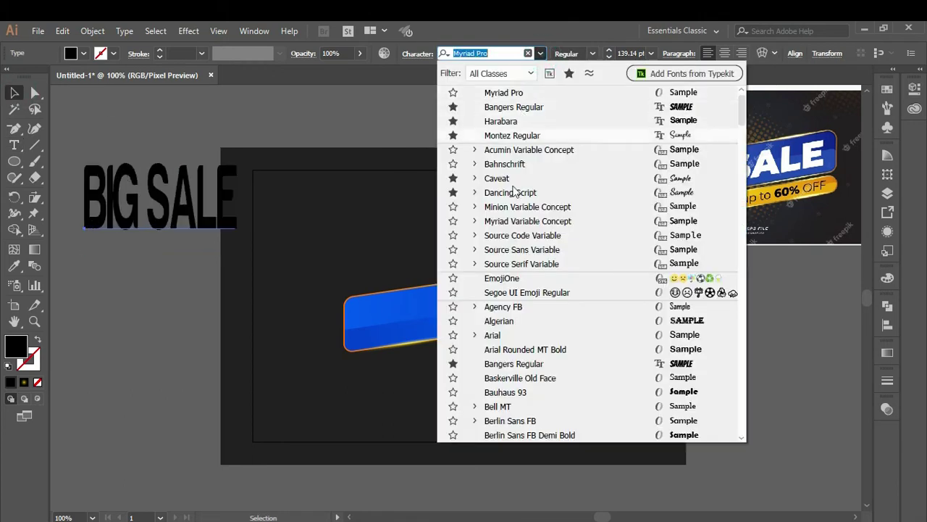
key("Escape")
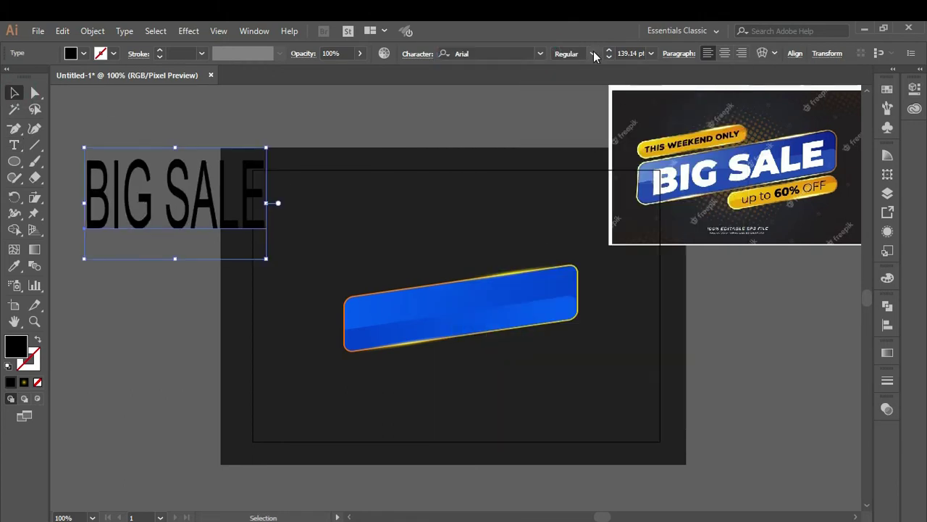
left_click(592, 53)
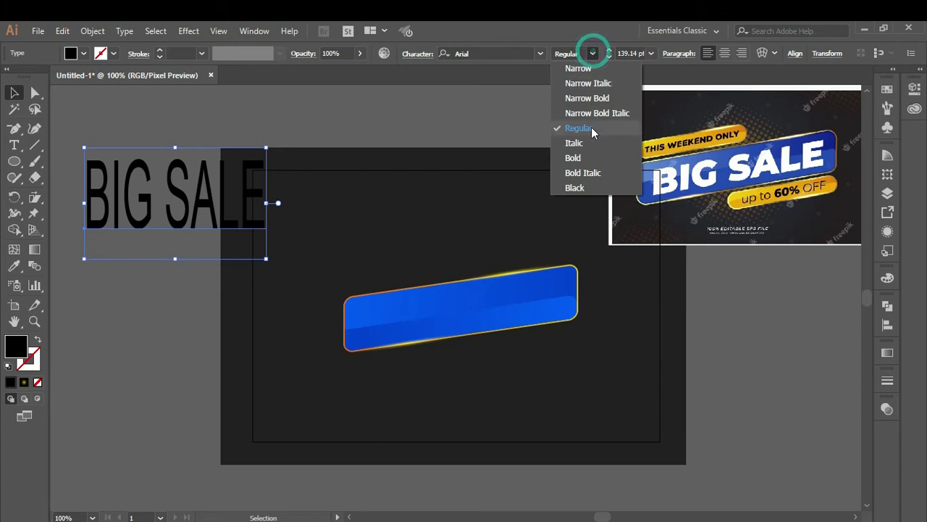
left_click(586, 188)
Scale the BIG SALE text to about 62 pt and move it across the blue banner.
left_click_drag(85, 147, 161, 222)
left_click_drag(244, 234, 439, 308)
left_click_drag(494, 292, 526, 283)
Make the BIG SALE text white and shear it to match the banner's tilt.
left_click(15, 266)
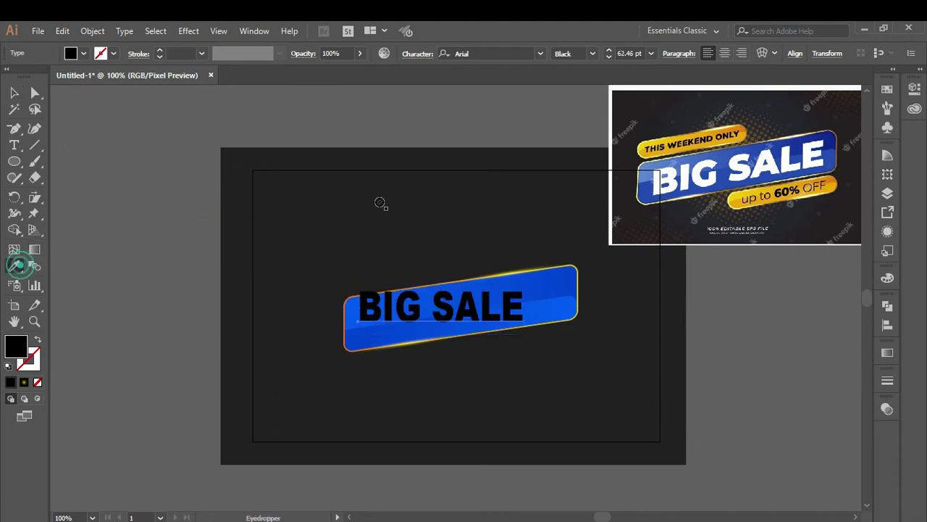
left_click(674, 177)
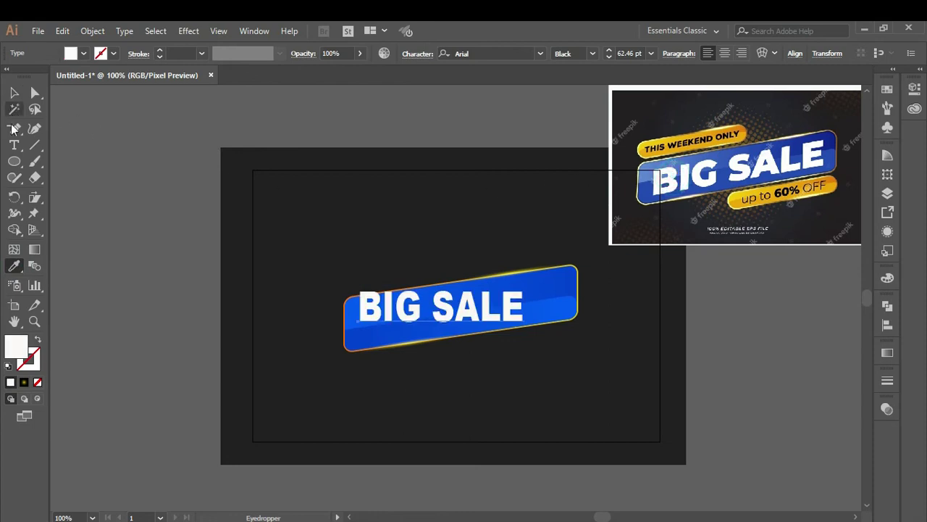
left_click(35, 195)
left_click(73, 210)
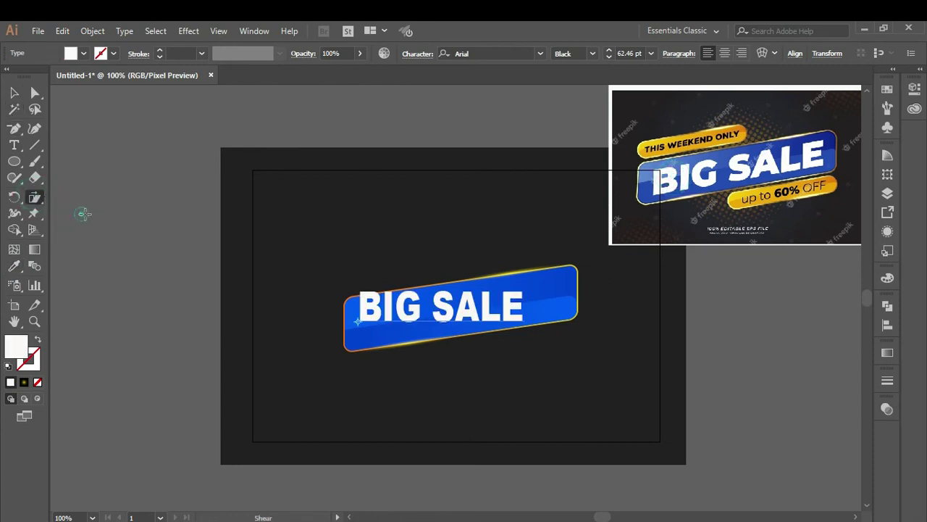
mouse_move(522, 287)
left_mouse_down()
mouse_move(534, 285)
mouse_move(534, 267)
left_mouse_up()
Move BIG SALE down onto the banner and scale it to about 65.6 pt to fit.
left_click(14, 93)
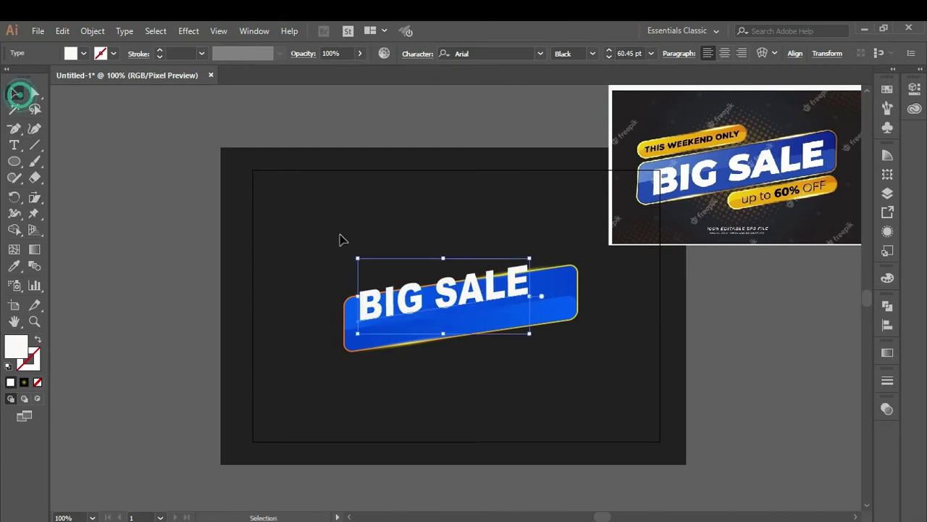
left_click_drag(379, 301, 380, 323)
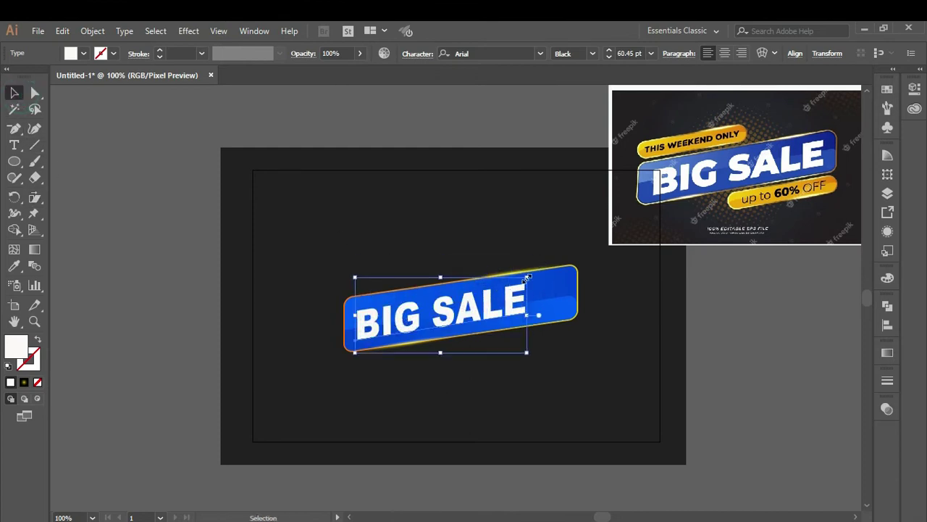
left_click_drag(527, 276, 566, 267)
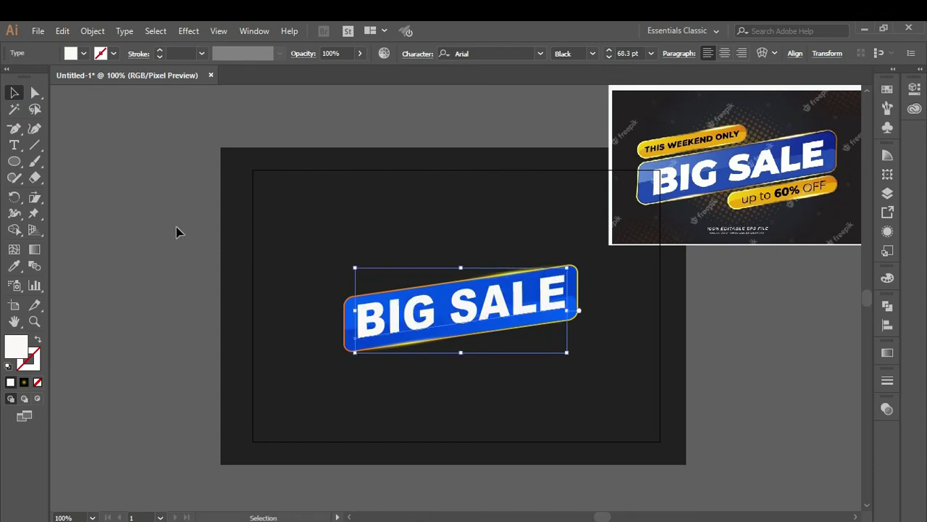
left_click(142, 214)
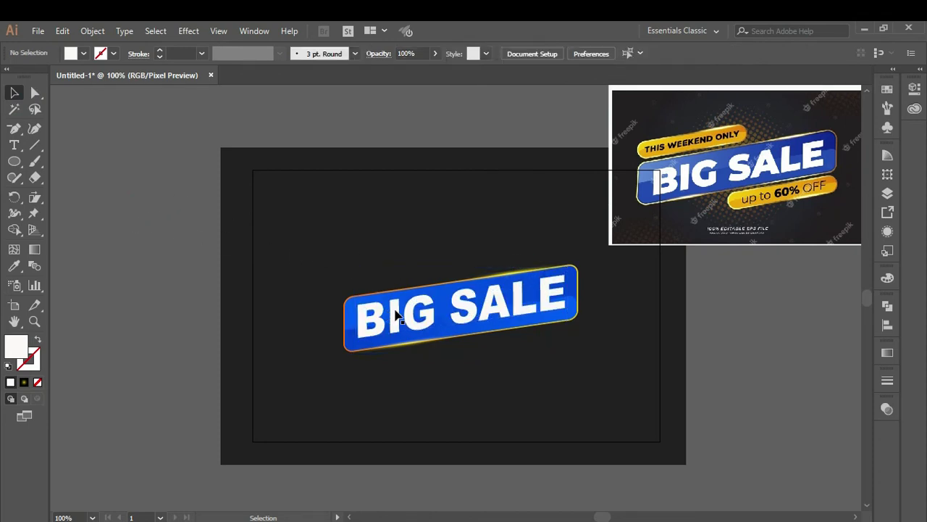
left_click(395, 314)
left_click_drag(355, 269, 358, 272)
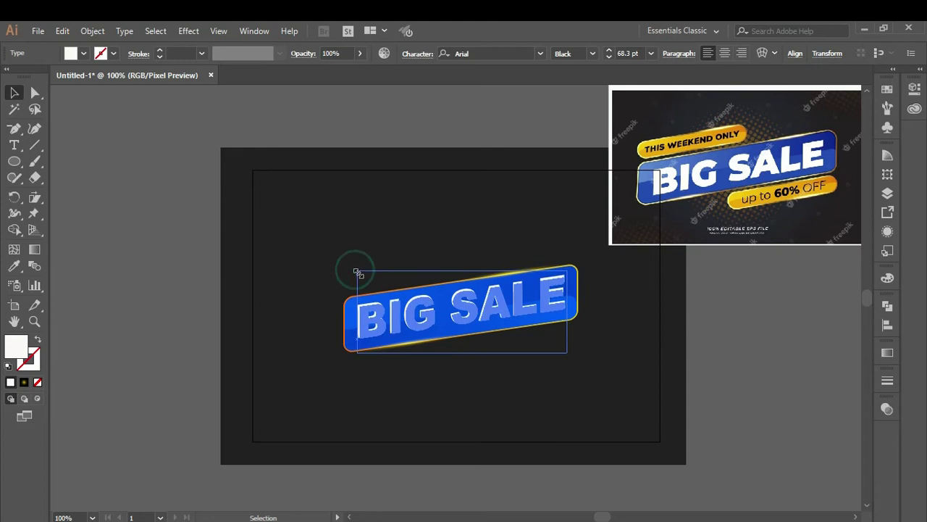
left_click(135, 173)
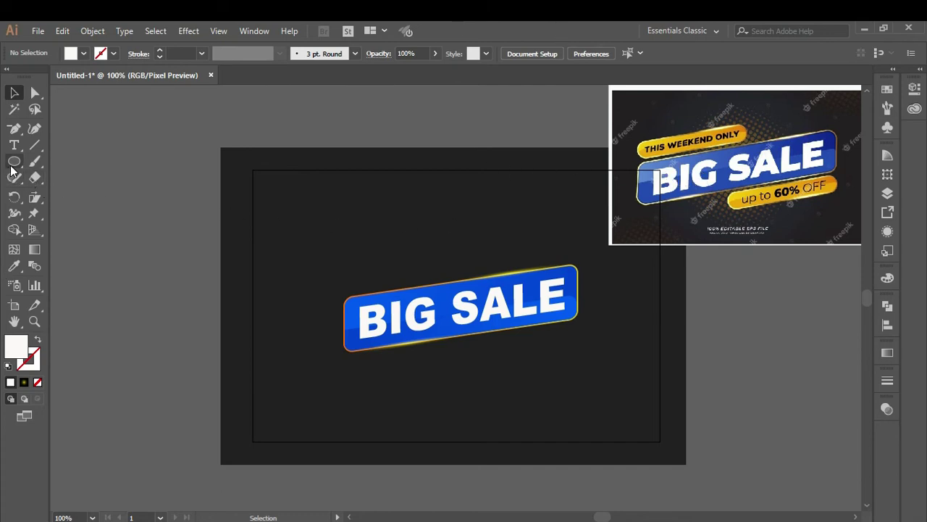
Draw a long thin rounded rectangle above the banner with a 16 px corner radius.
left_click_drag(13, 163, 43, 178)
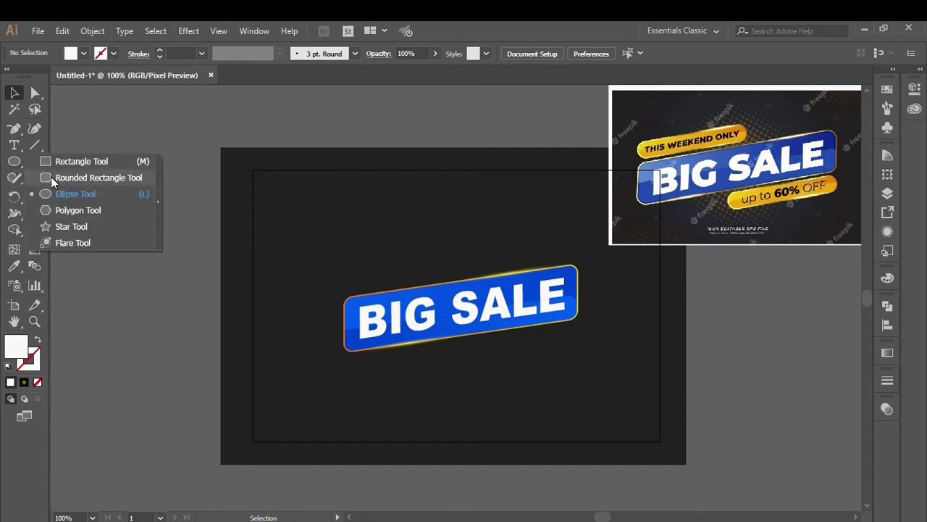
left_click(51, 176)
left_click_drag(328, 232, 498, 256)
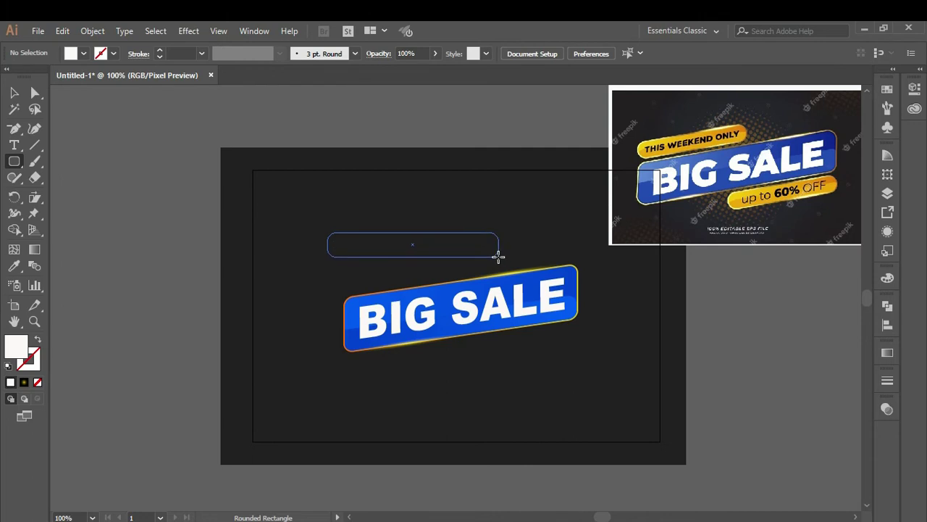
left_click_drag(499, 256, 499, 255)
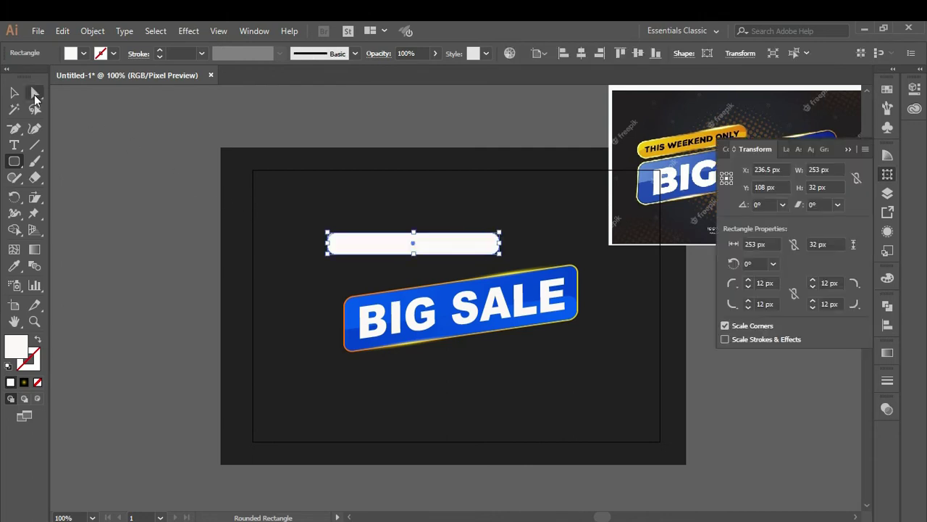
left_click(34, 93)
left_click_drag(338, 243, 342, 244)
left_click(14, 92)
Shear the bar, then move, stretch and rotate it onto the banner's top edge.
left_click(35, 197)
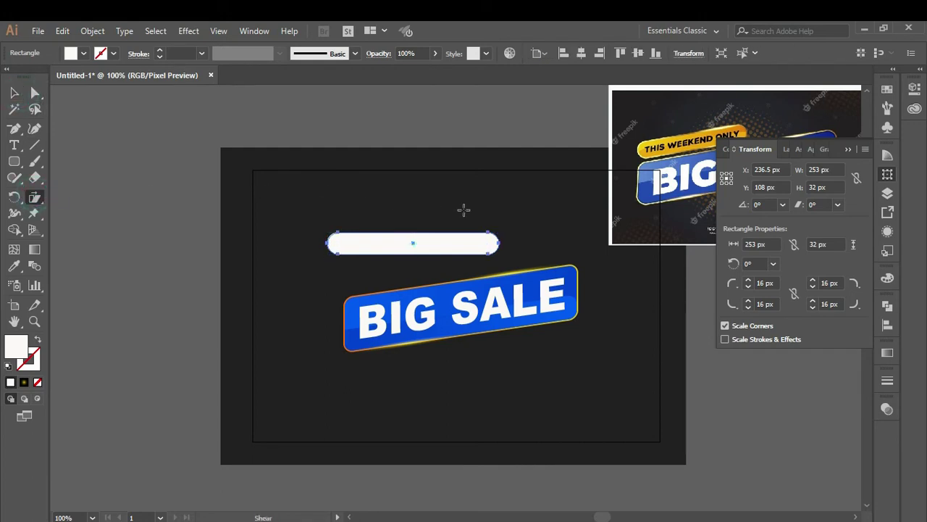
left_click_drag(499, 228, 500, 220)
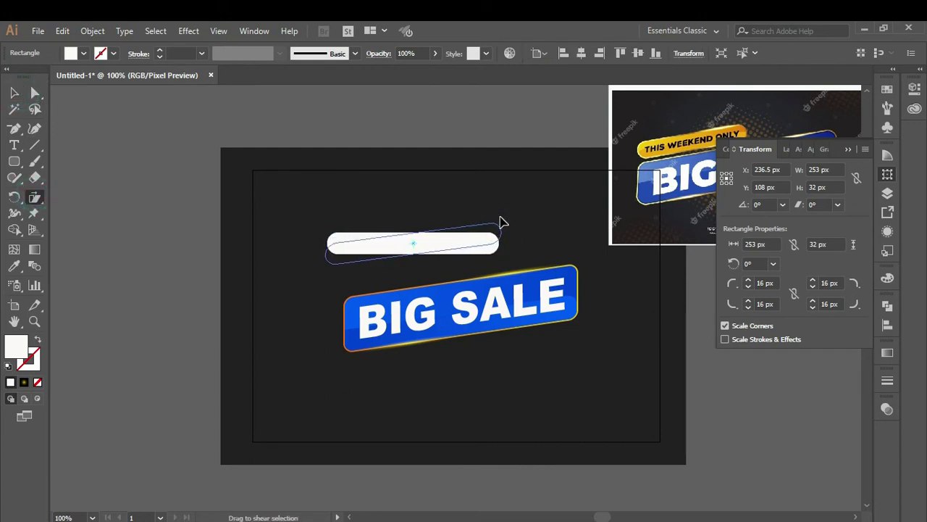
left_click(15, 92)
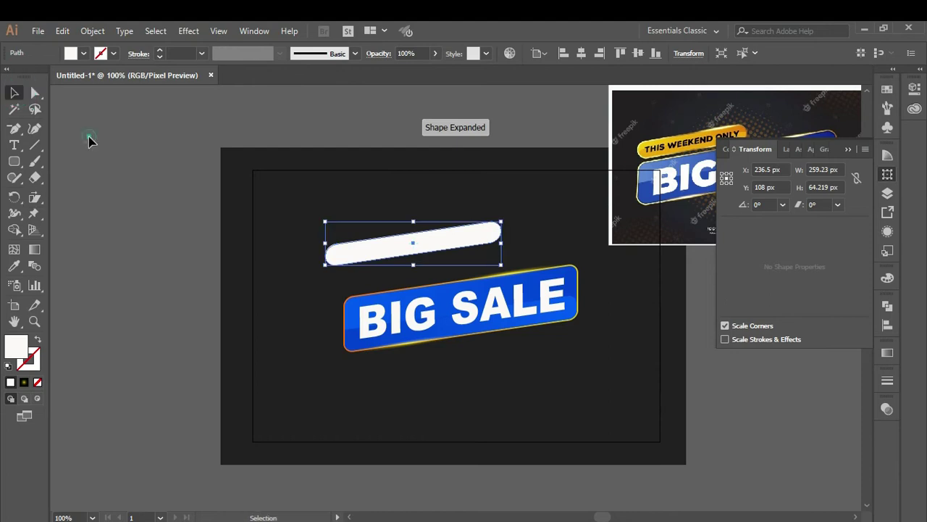
left_click(89, 138)
left_click_drag(428, 242, 439, 268)
left_click(848, 150)
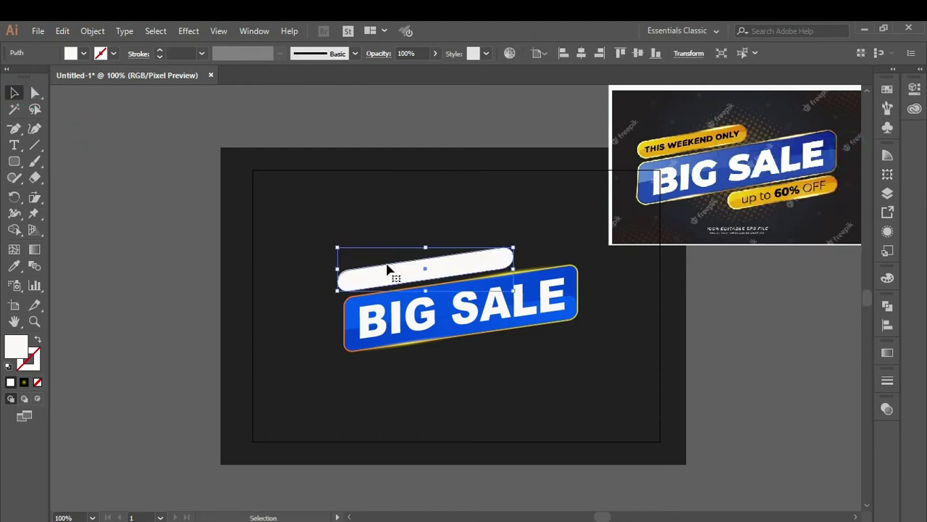
left_click_drag(425, 247, 424, 242)
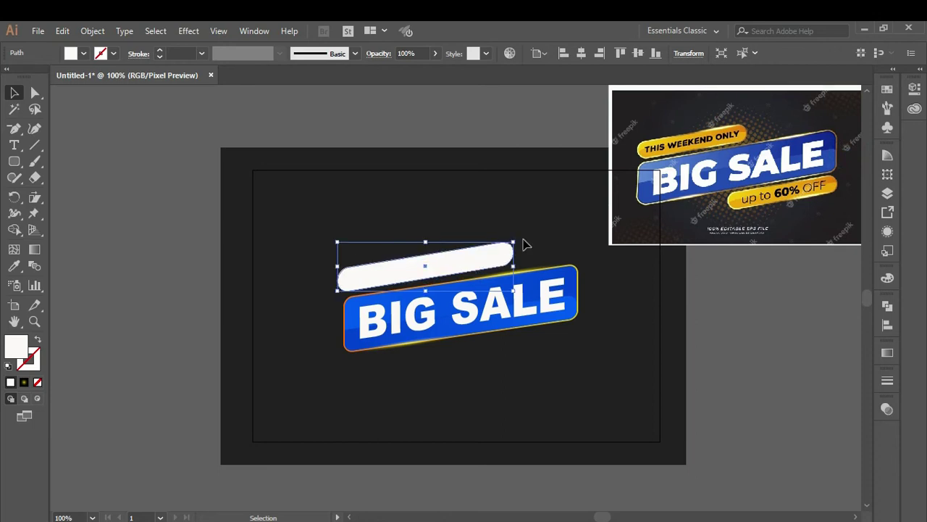
left_click_drag(513, 239, 514, 244)
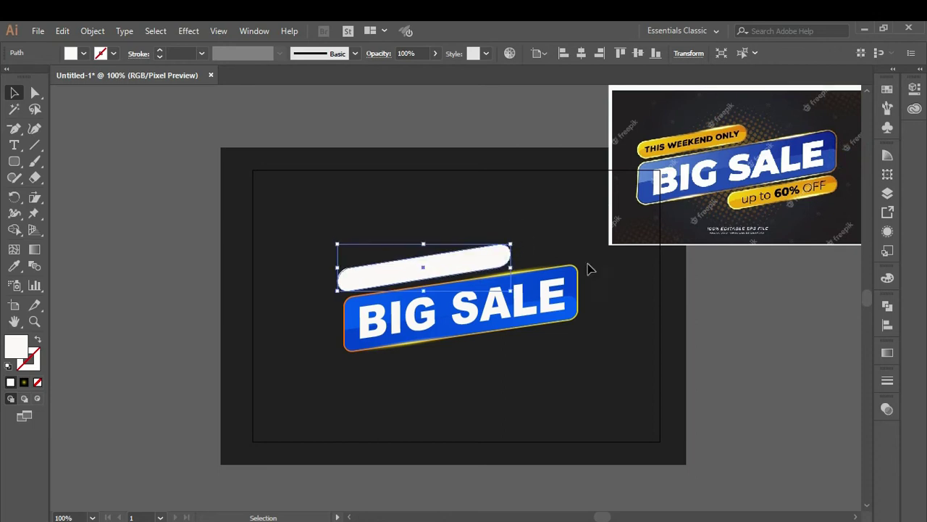
Make the white bar slightly narrower and check its placement above the banner.
left_click(734, 302)
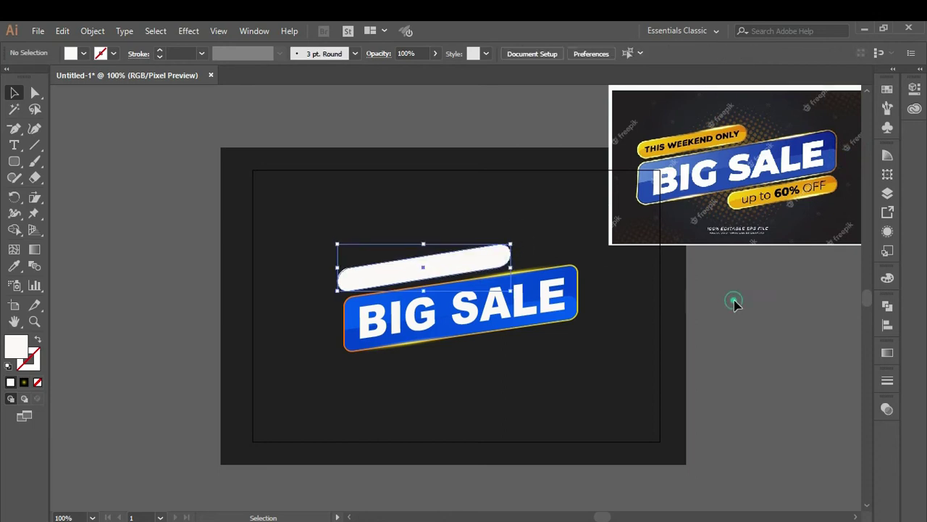
left_click(511, 259)
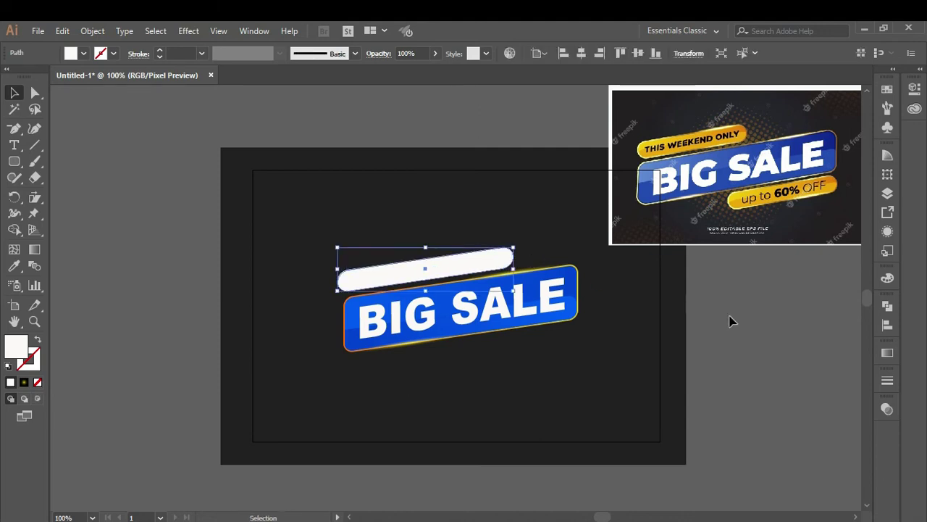
left_click(730, 321)
left_click(500, 261)
left_click_drag(510, 249, 501, 251)
left_click(734, 308)
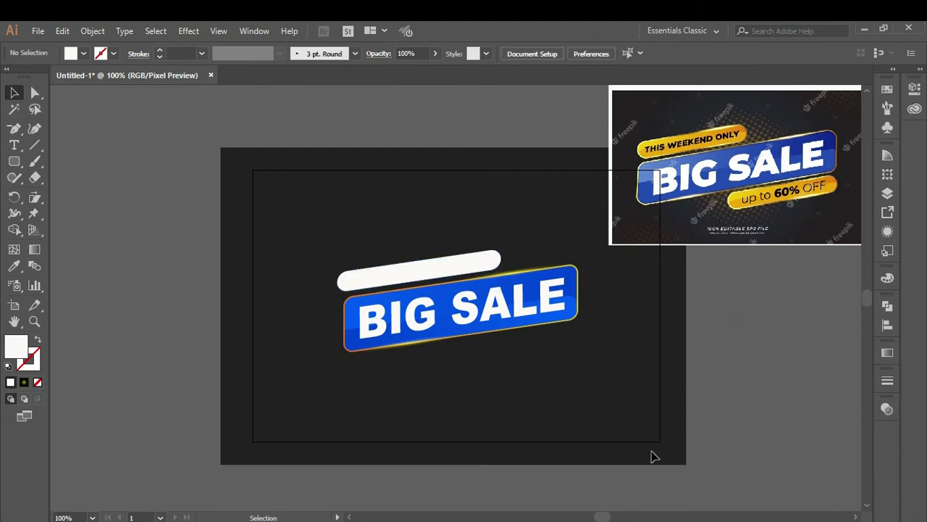
left_click_drag(606, 515, 607, 515)
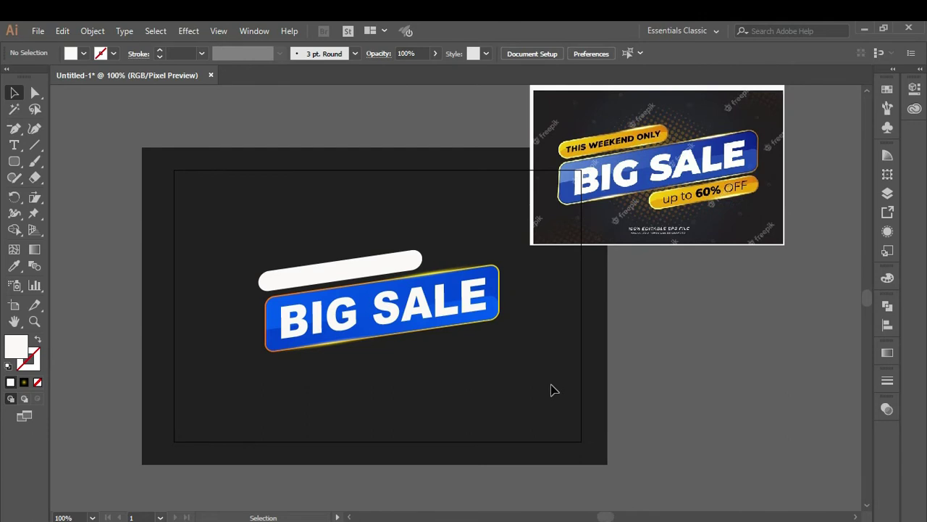
scroll(550, 390, "down", 1)
Eyedrop the banner edge's orange-to-yellow gradient onto the slanted bar and review it.
left_click(375, 251)
left_click(14, 266)
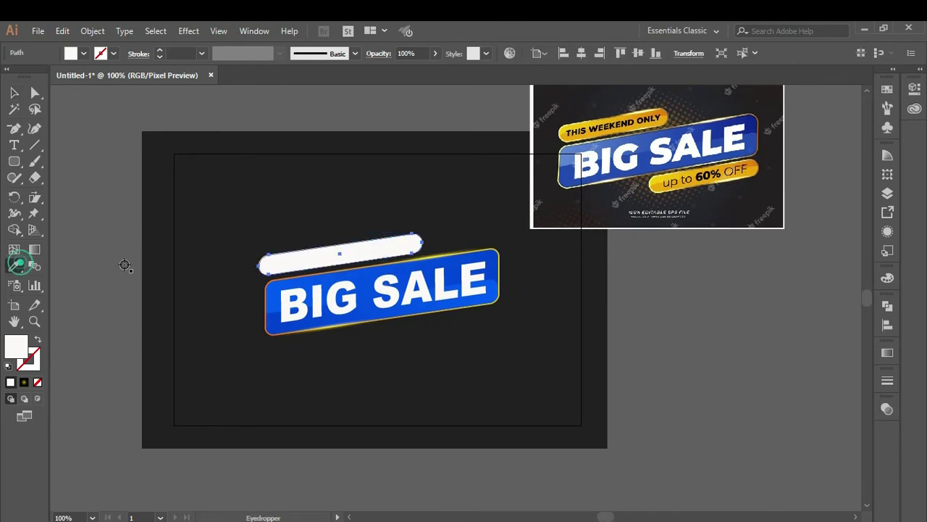
left_click(277, 280)
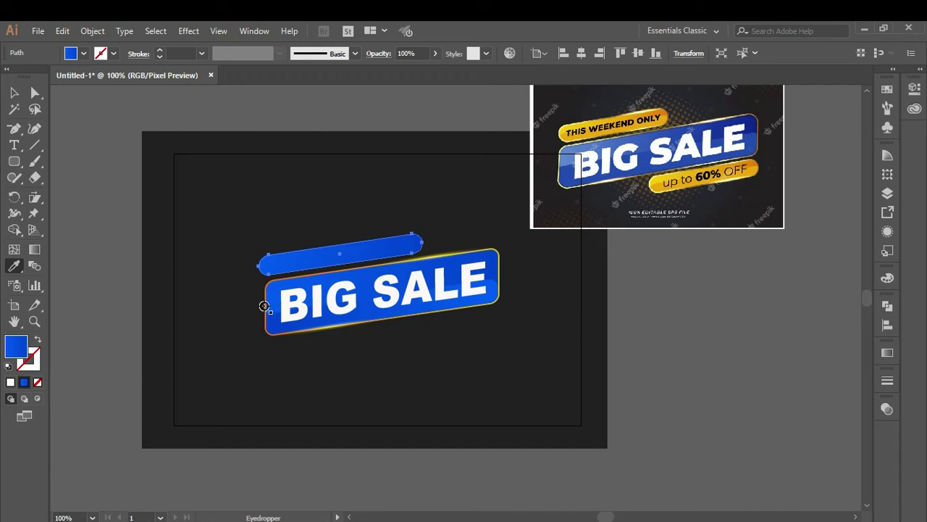
left_click(264, 306)
left_click(13, 92)
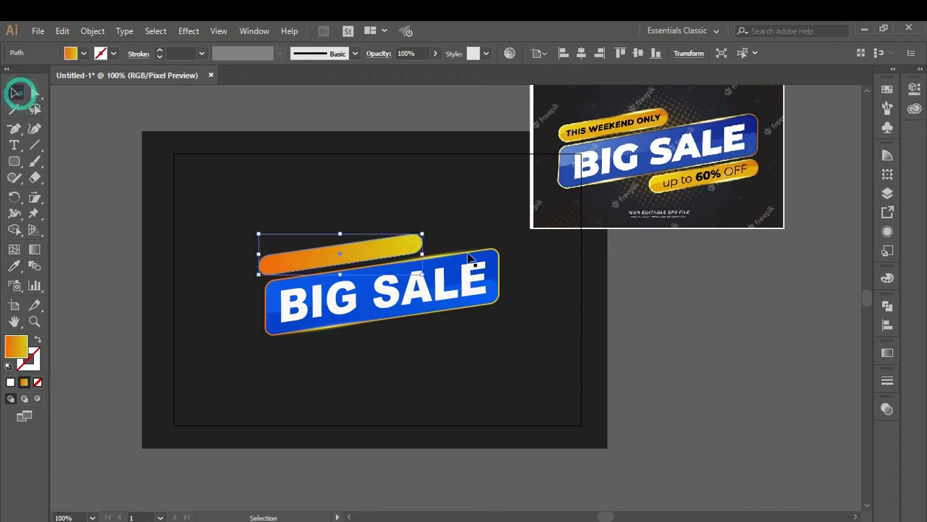
left_click(683, 288)
left_click(404, 254)
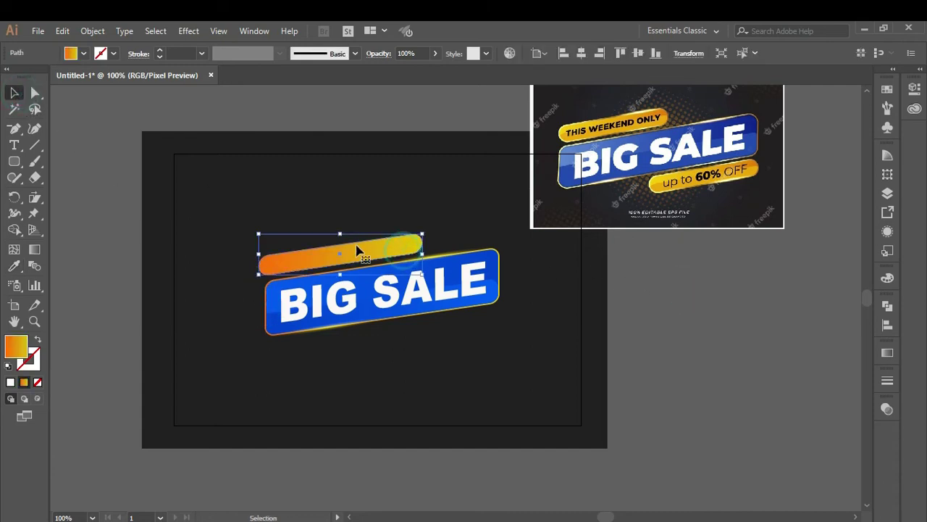
left_click(696, 304)
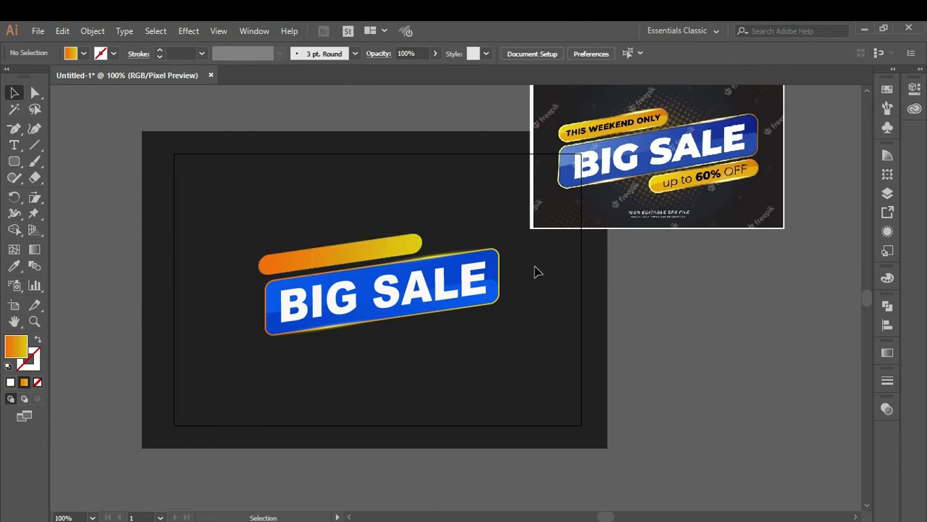
left_click(417, 248)
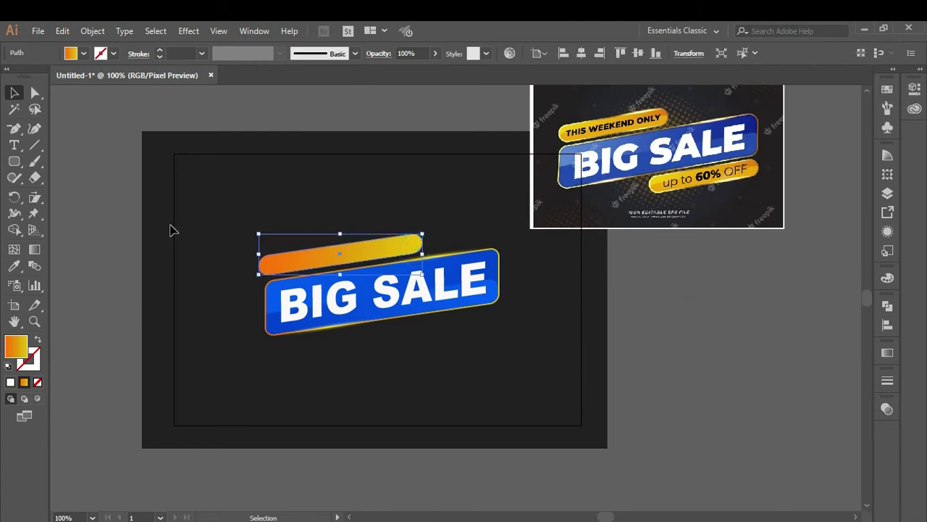
left_click(102, 212)
Add a 2 px Offset Path around the orange bar.
left_click(312, 248)
left_click(92, 30)
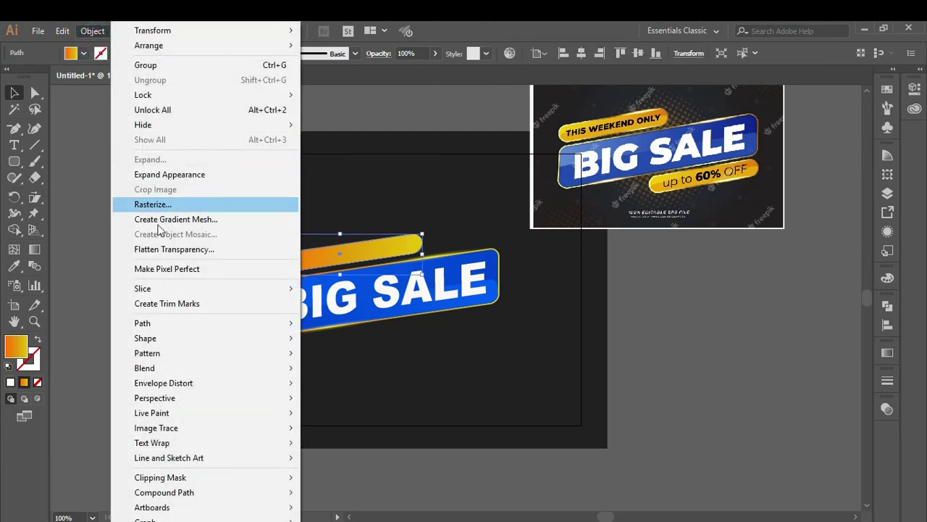
left_click(346, 373)
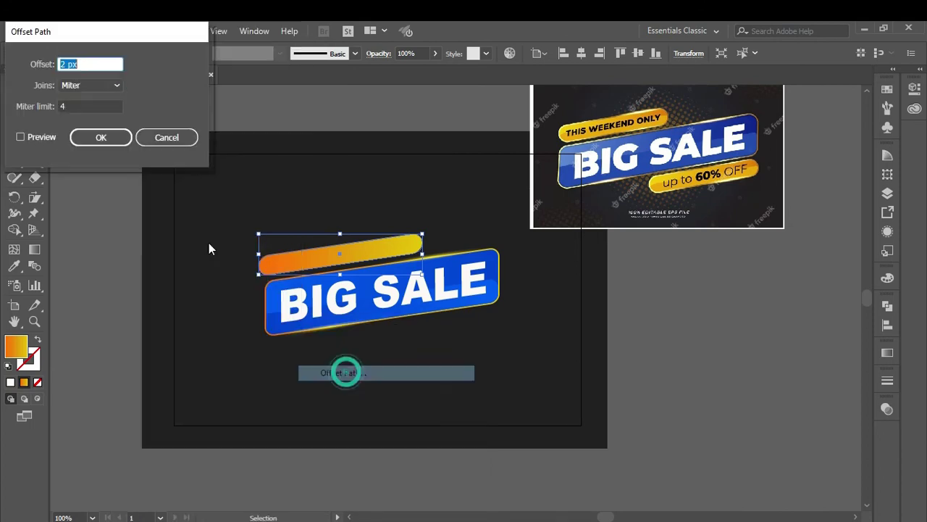
left_click(96, 137)
Redirect the bar's gradient with the Gradient tool to run along its length.
left_click(35, 250)
mouse_move(263, 228)
left_mouse_down()
mouse_move(426, 233)
mouse_move(265, 278)
left_mouse_up()
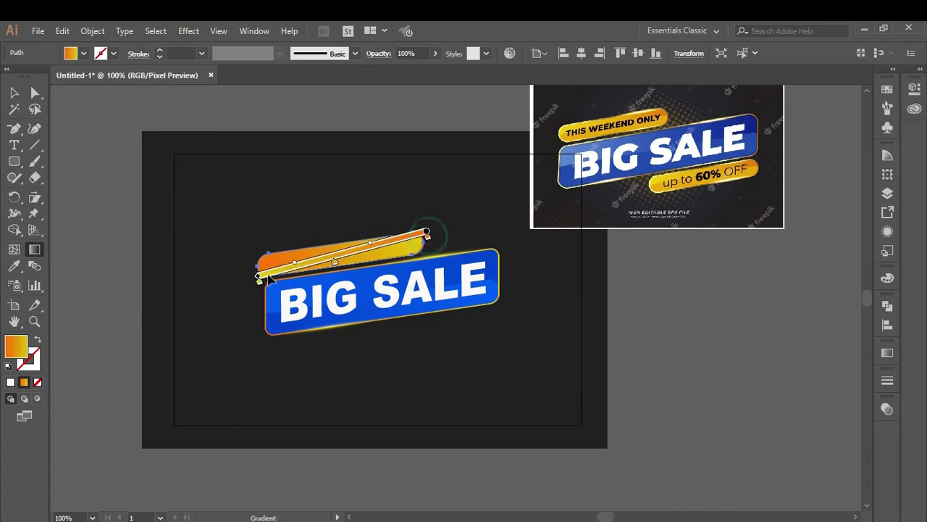
left_click(14, 92)
left_click(99, 143)
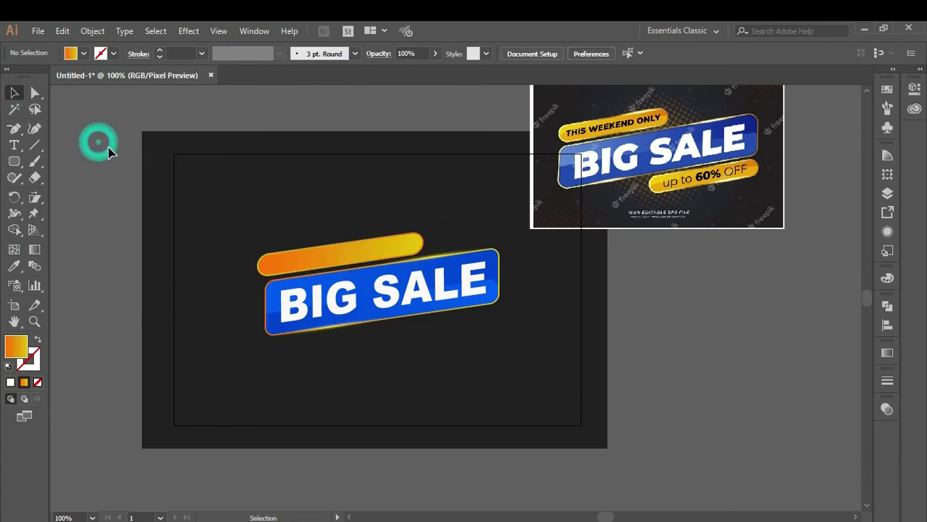
left_click(355, 261)
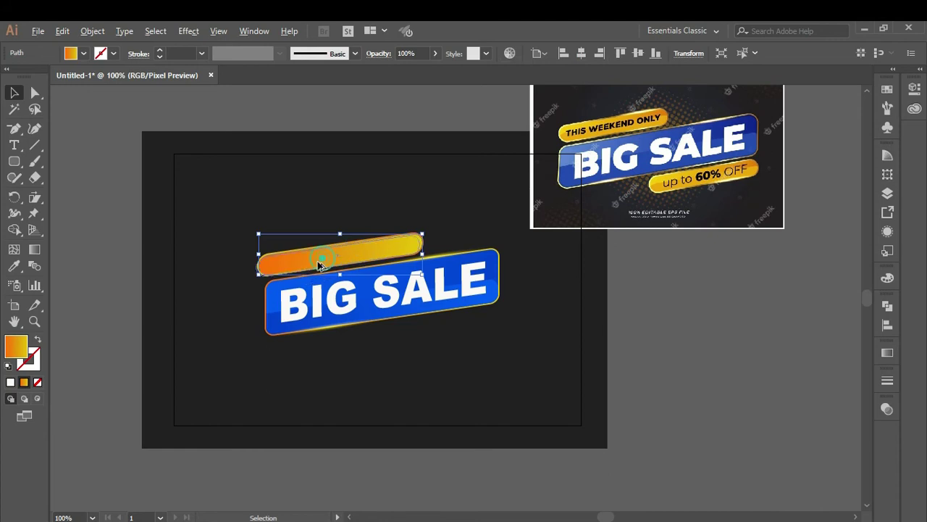
Duplicate and widen the orange bar, then Shape Builder away the protruding left tip.
left_click_drag(318, 265, 310, 274)
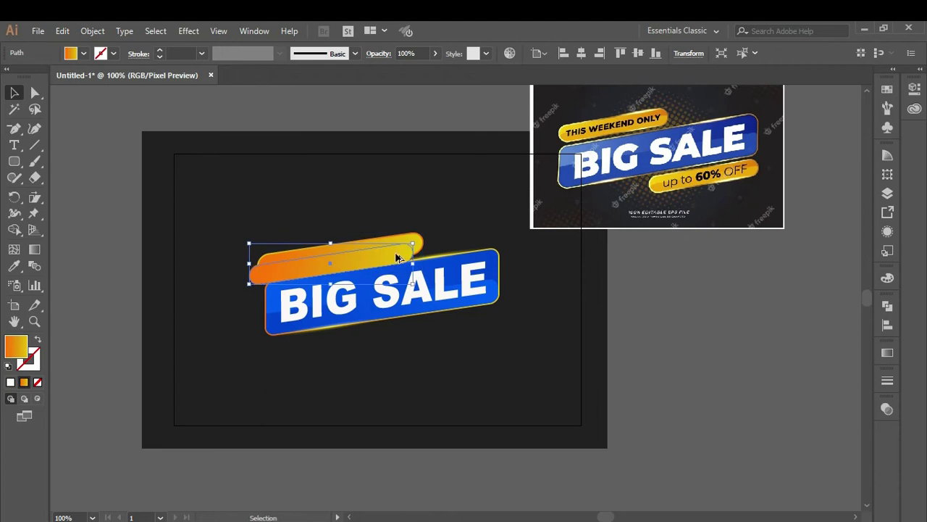
left_click_drag(412, 246, 428, 240)
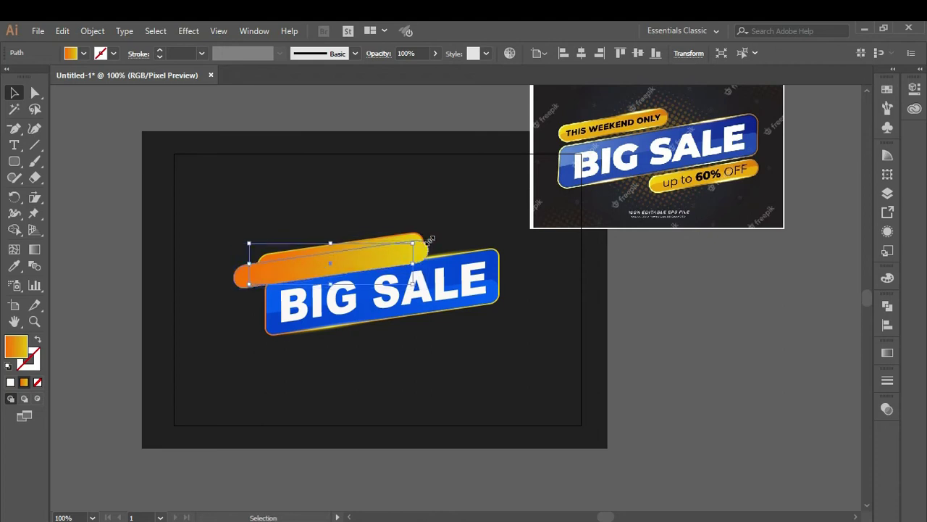
left_click_drag(369, 263, 370, 265)
left_click(327, 251, "shift")
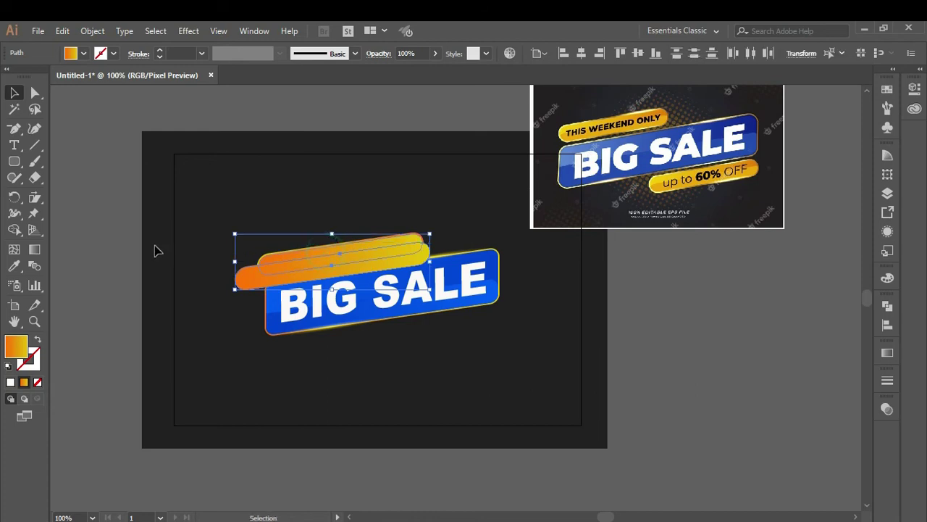
left_click(14, 229)
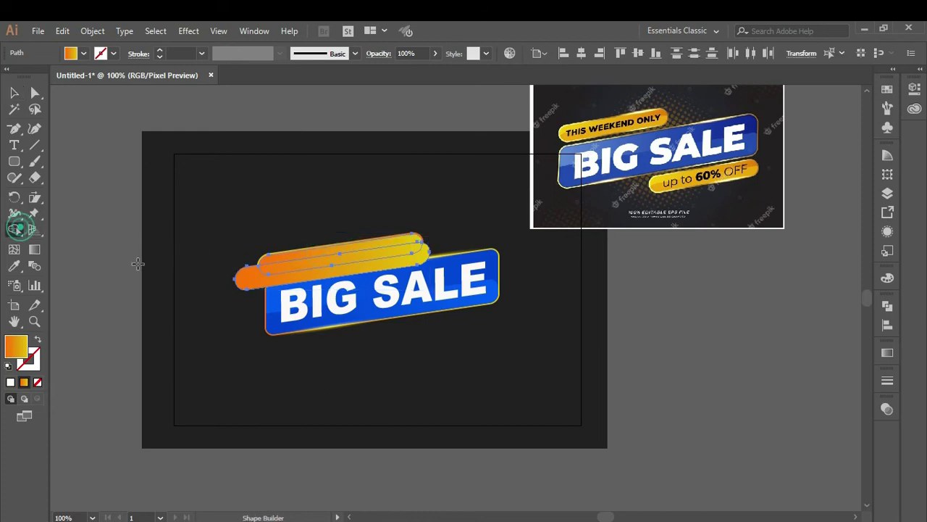
left_click(243, 280, "alt")
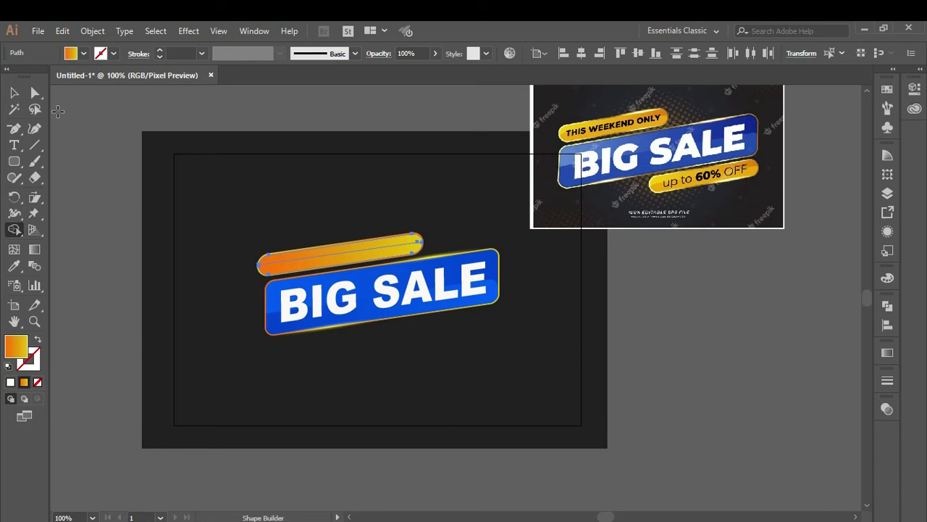
left_click(14, 92)
left_click(62, 124)
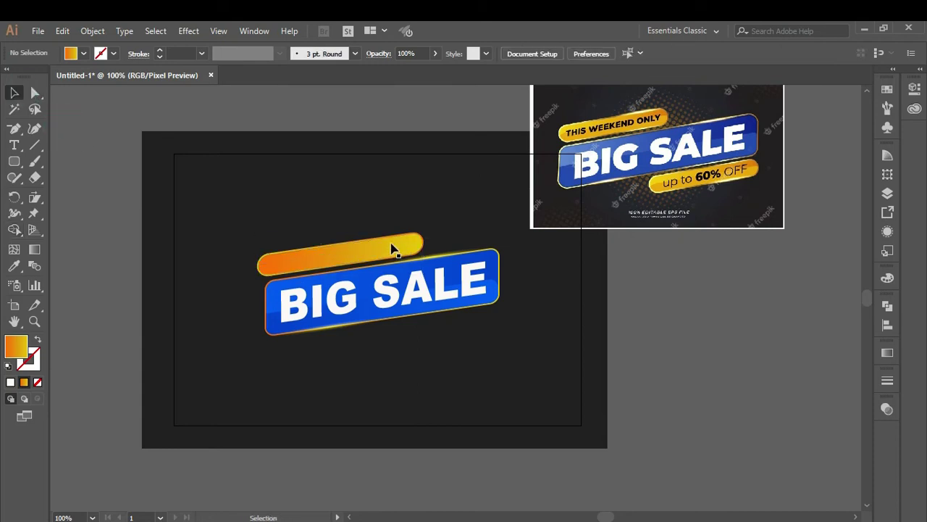
Make the orange bar's gradient run top to bottom.
left_click(391, 248)
left_click(34, 248)
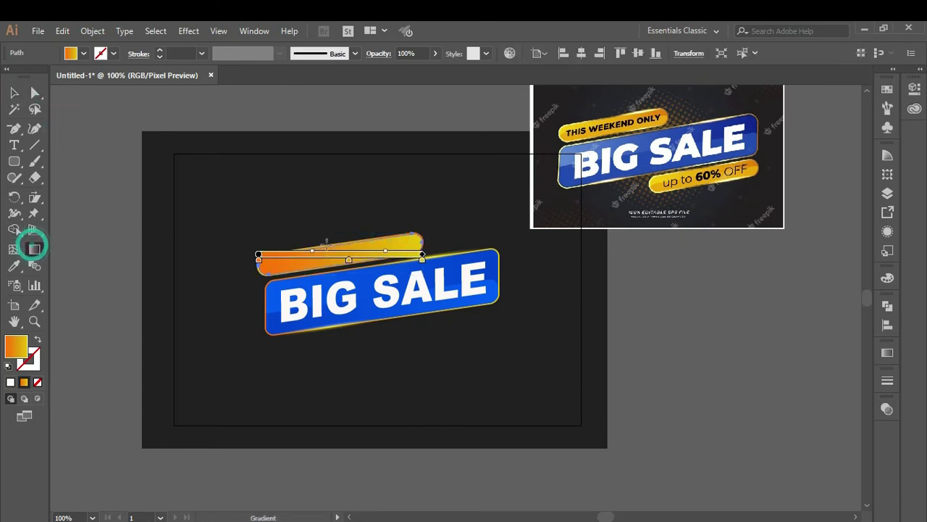
left_click_drag(336, 229, 345, 284)
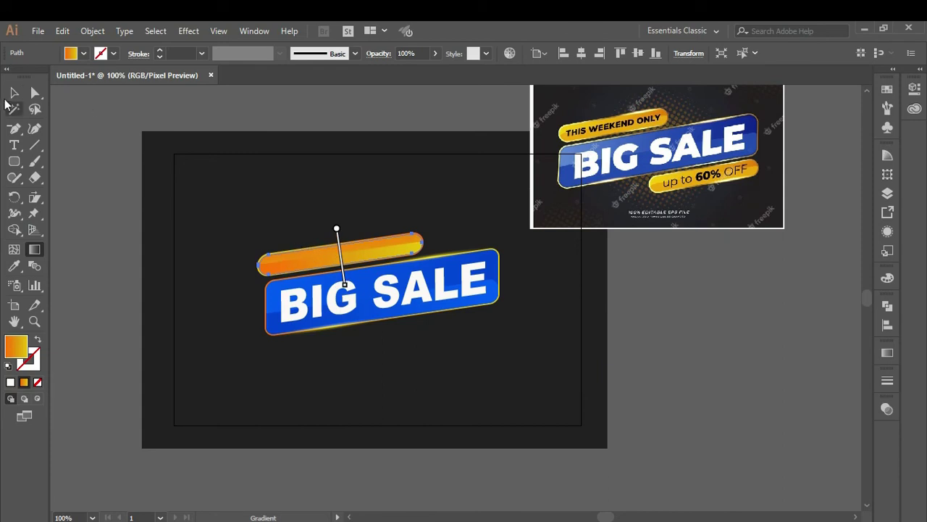
left_click(14, 92)
left_click(659, 291)
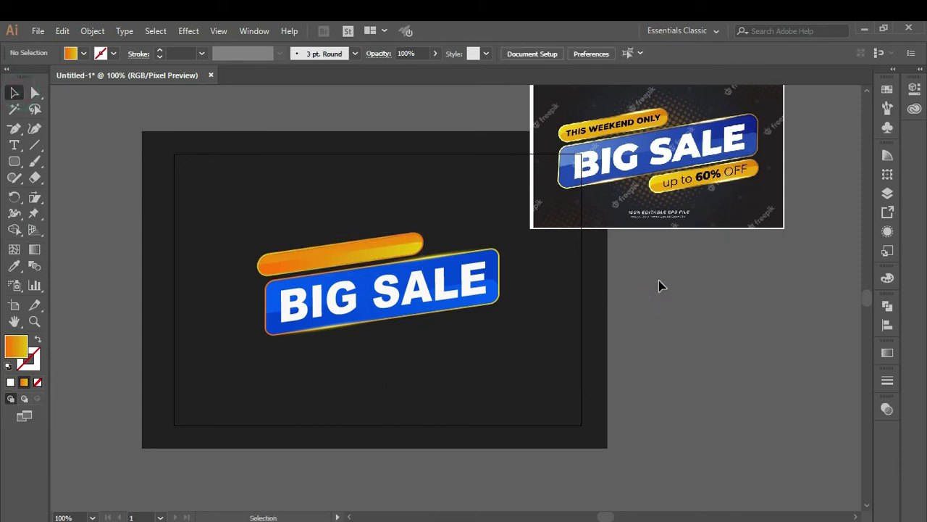
Move the thin highlight ellipse onto the orange bar and bring it to front.
left_click(449, 260)
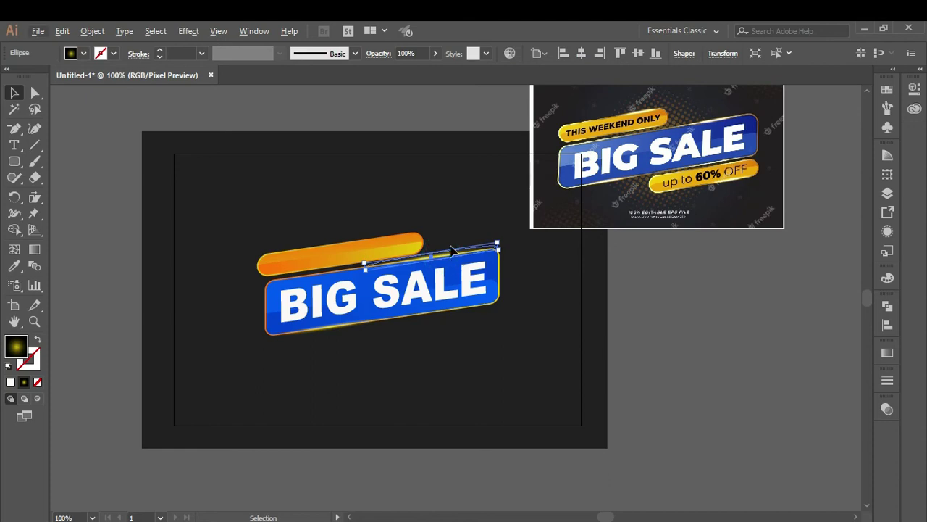
mouse_move(449, 260)
left_mouse_down()
mouse_move(440, 224)
mouse_move(400, 239)
left_mouse_up()
left_click(661, 283)
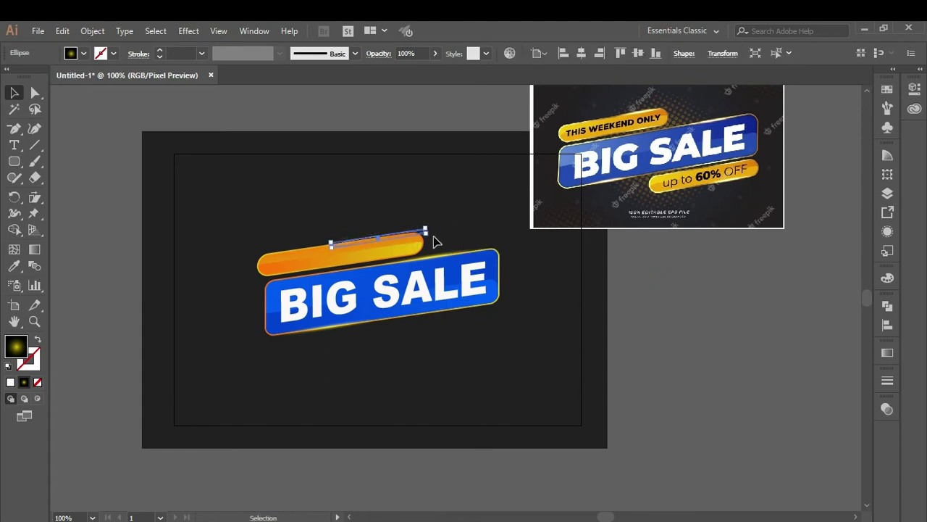
right_click(676, 304)
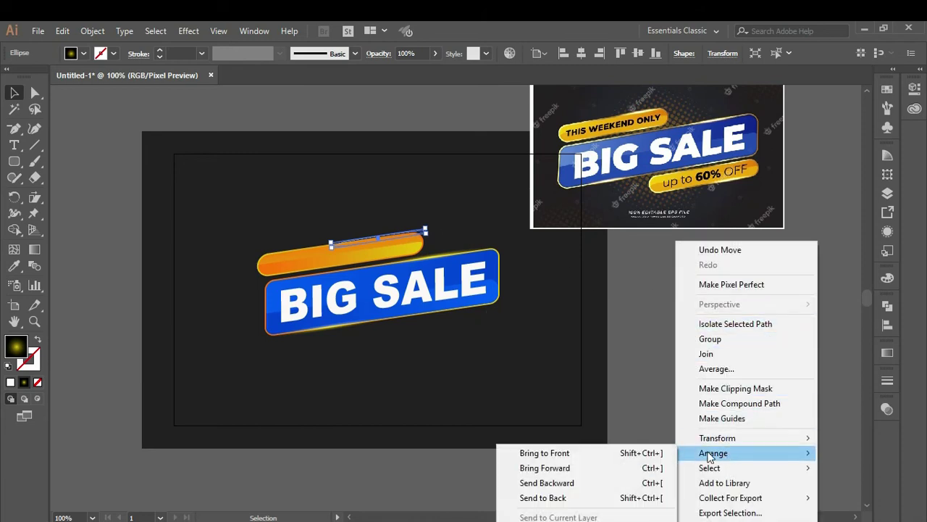
left_click(638, 451)
left_click(693, 401)
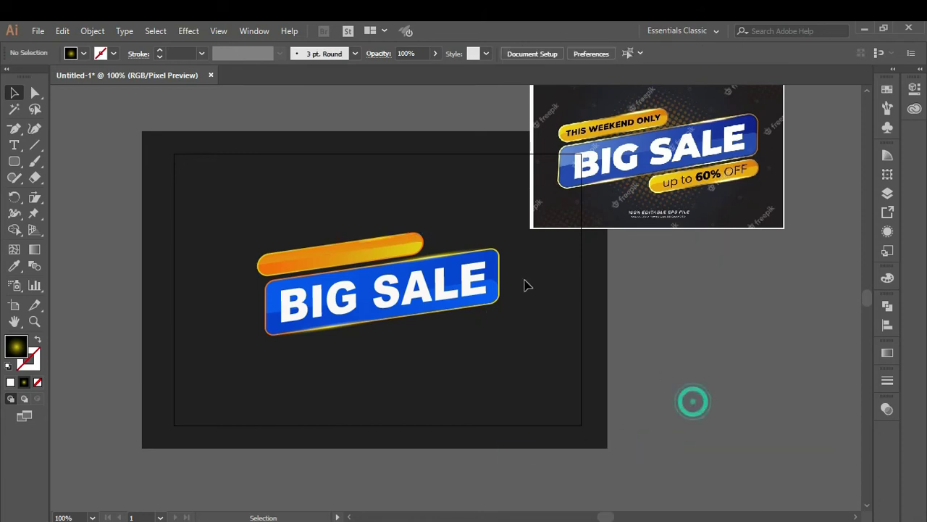
Shorten the ellipse and set its left radial gradient stop to white.
left_click(393, 237)
left_click_drag(332, 242, 349, 243)
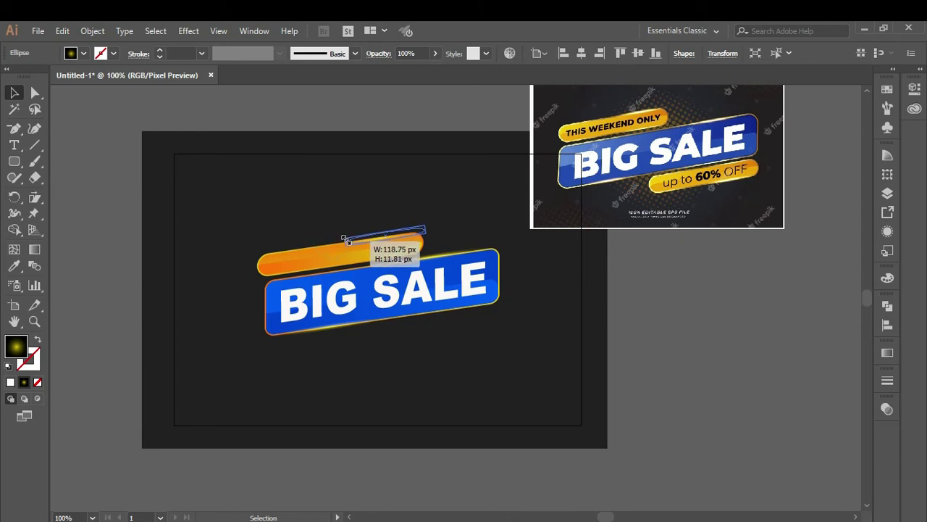
left_click(887, 352)
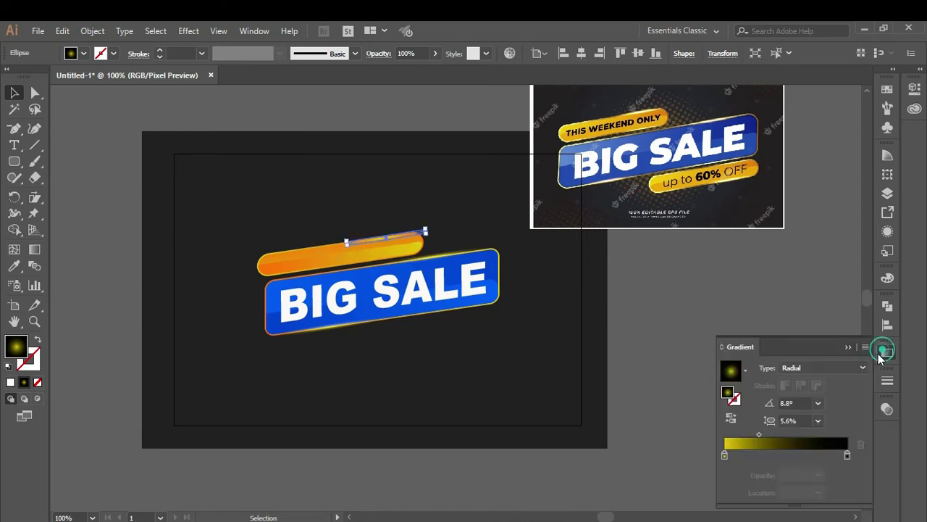
double_click(726, 455)
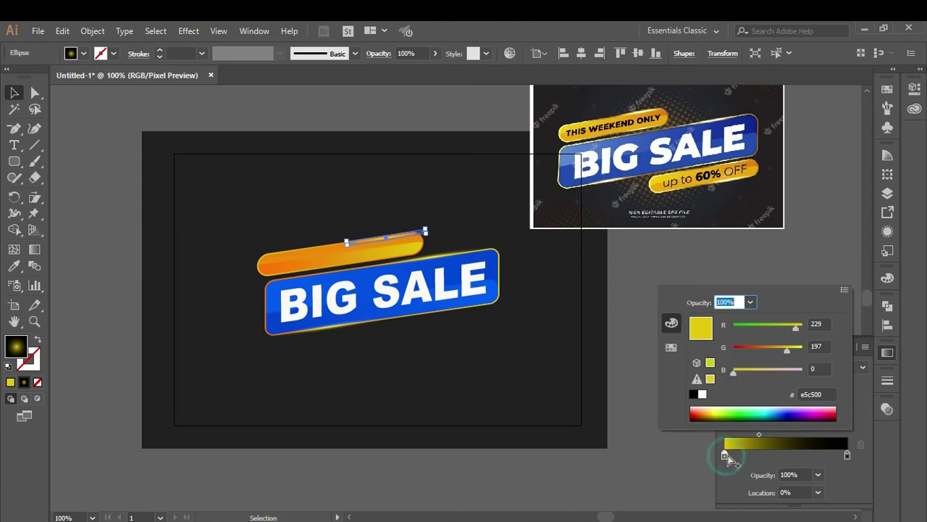
left_click(703, 394)
left_click(101, 172)
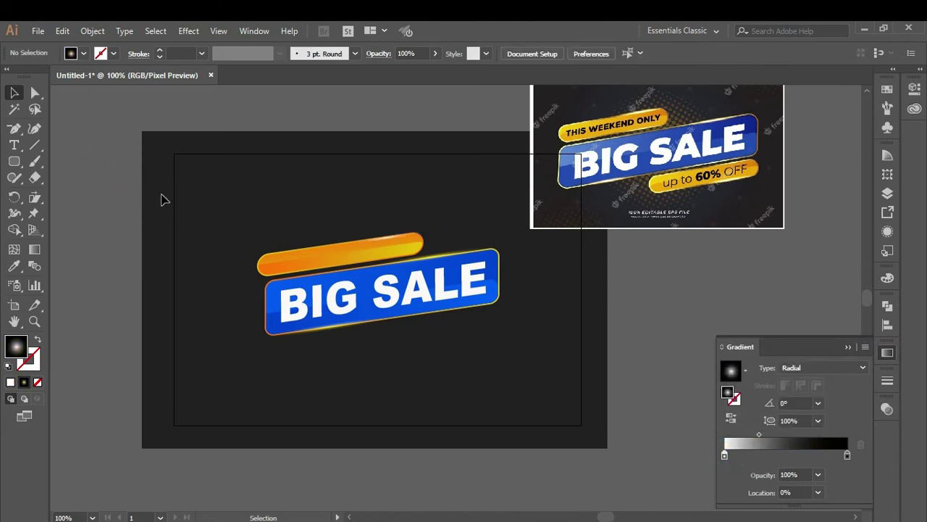
Reposition and stretch the highlight ellipse, then Alt-drag a copy slightly lower on the bar.
left_click_drag(395, 241, 424, 229)
left_click_drag(341, 239, 339, 237)
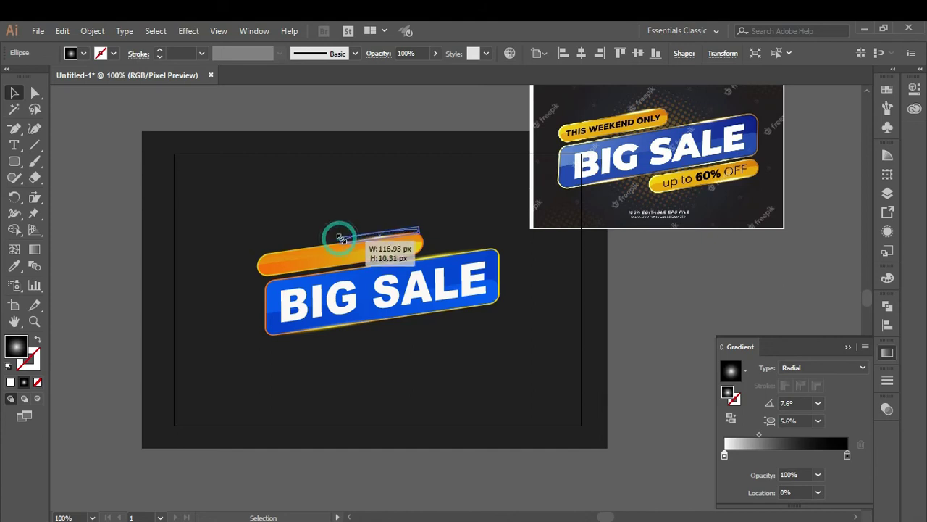
left_click(649, 265)
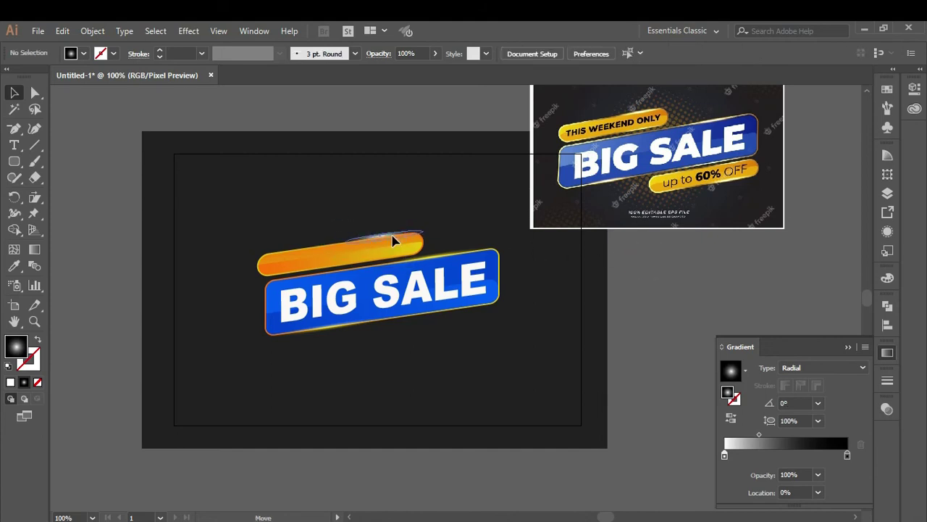
left_click(391, 240)
left_click(688, 283)
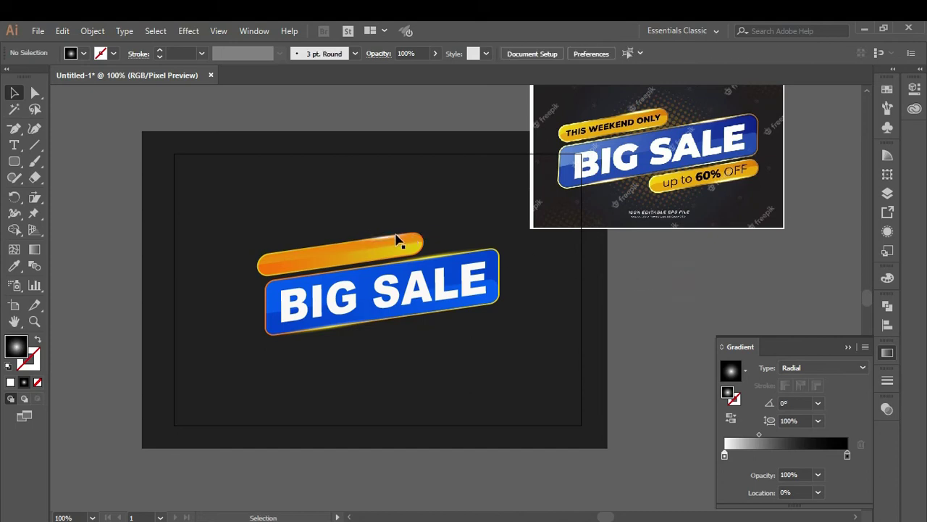
left_click_drag(395, 239, 387, 258)
left_click(632, 283)
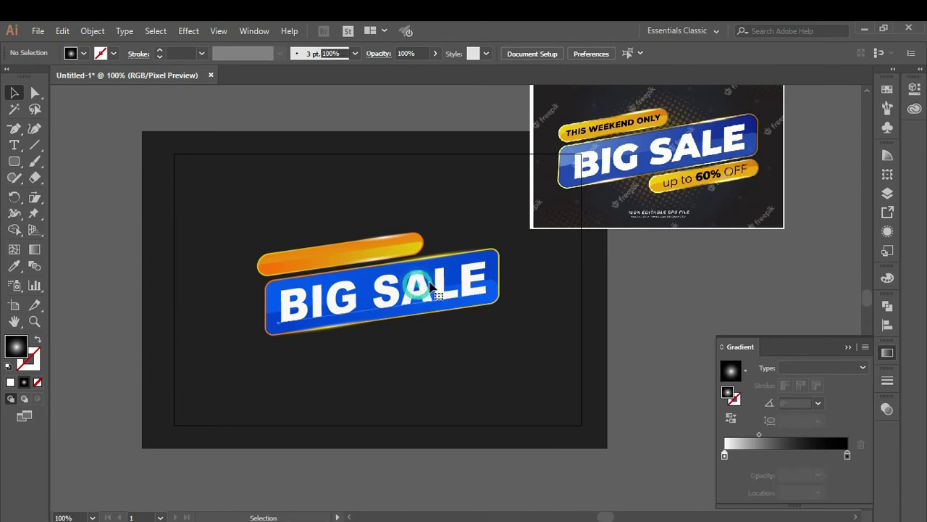
Copy BIG SALE below the banner, retype it as 'THIS WEEKEND ONLY' and shrink it to about 27 pt.
left_click(423, 288)
left_click_drag(419, 287, 413, 350)
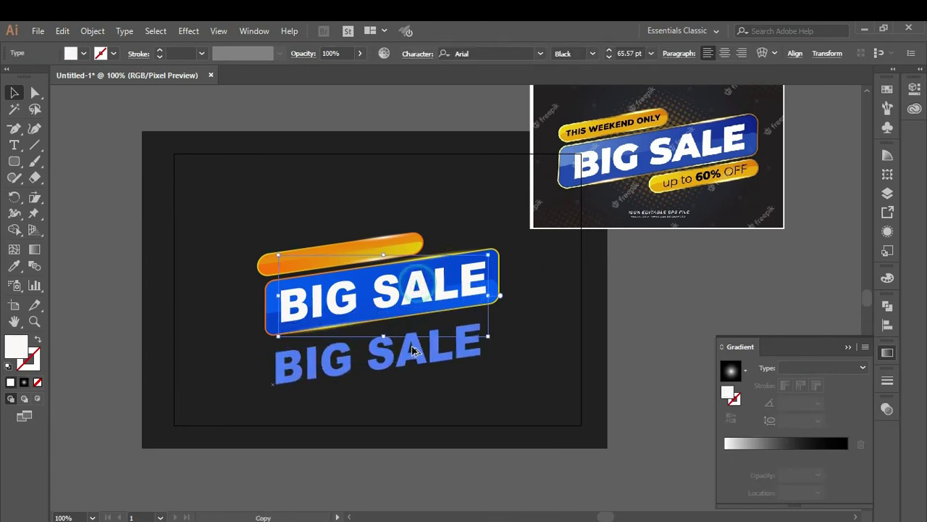
left_click(16, 146)
left_click(478, 341)
key("BackSpace")
key("BackSpace")
key("BackSpace")
key("BackSpace")
key("BackSpace")
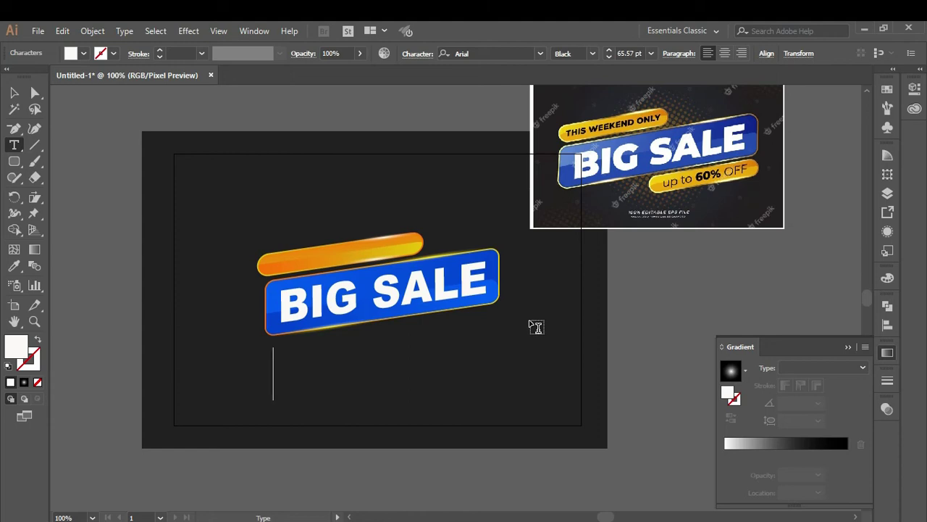
type("T")
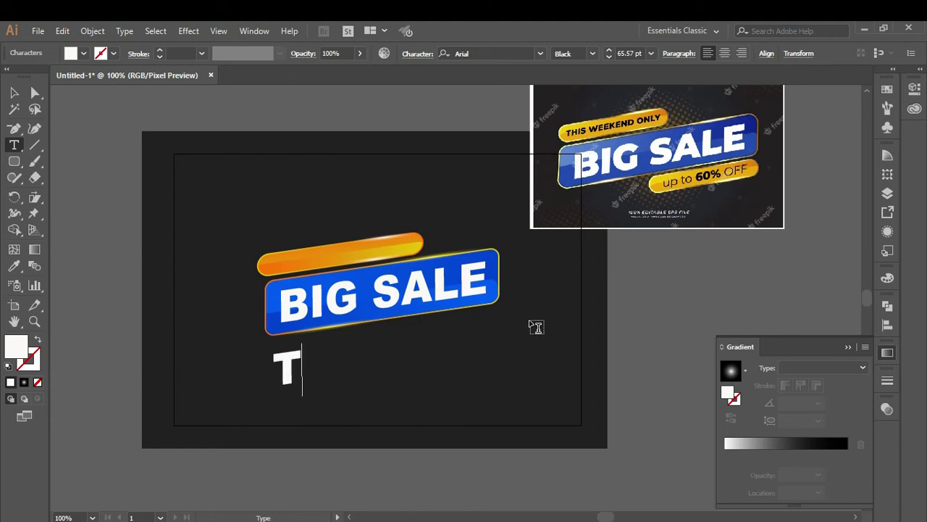
type("HIS ")
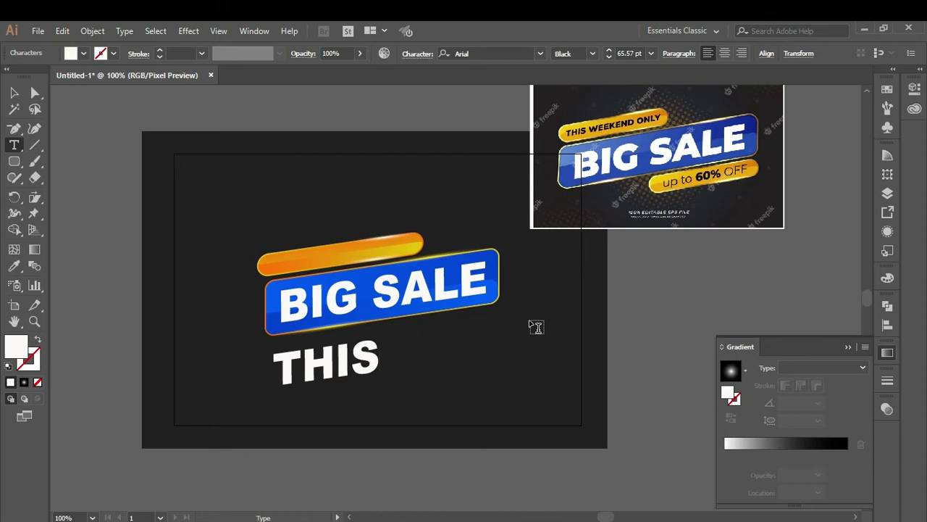
type("WEE")
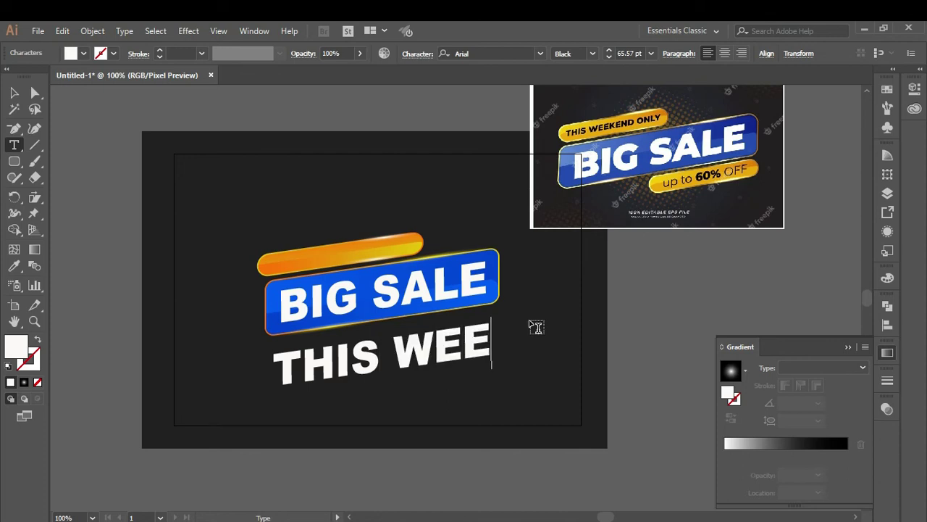
type("KEN")
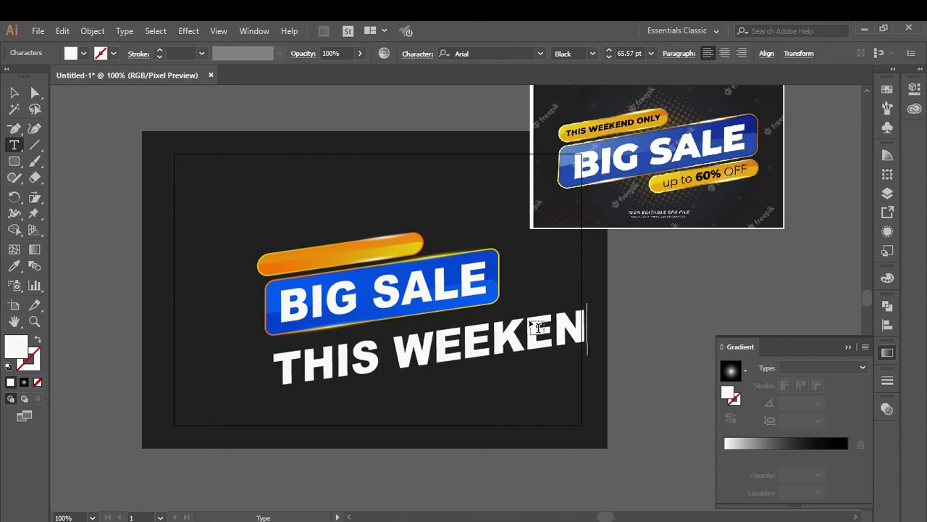
type("D ON")
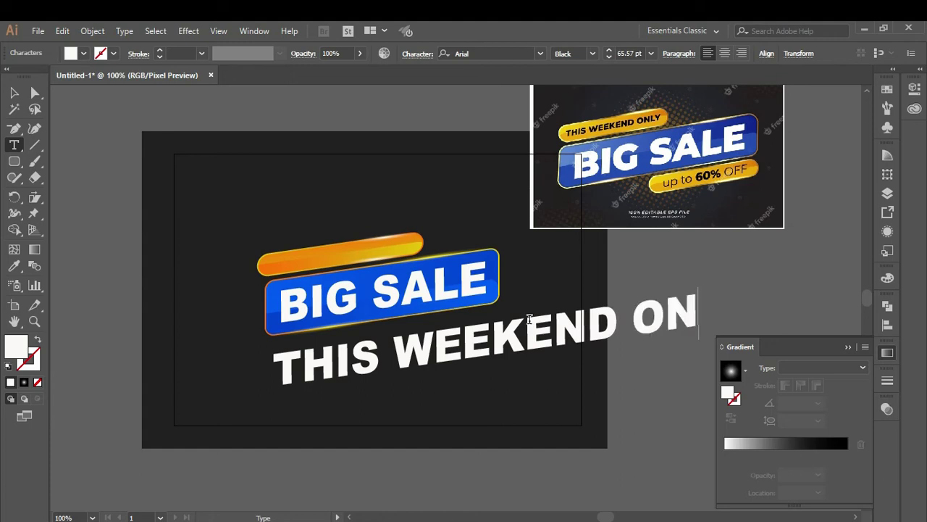
type("LY")
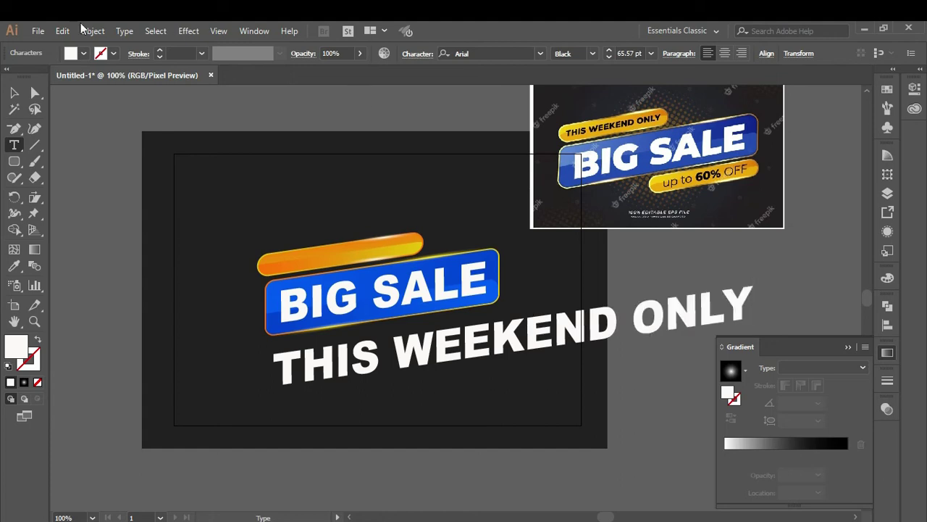
left_click(13, 94)
left_click_drag(753, 284, 433, 351)
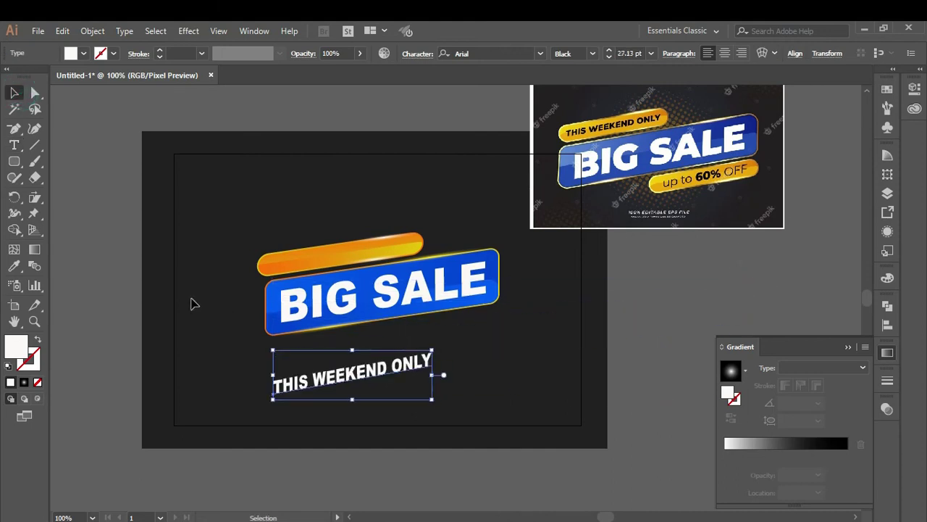
Colour THIS WEEKEND ONLY dark, move it onto the orange bar and bring it to front.
left_click(13, 266)
left_click(218, 218)
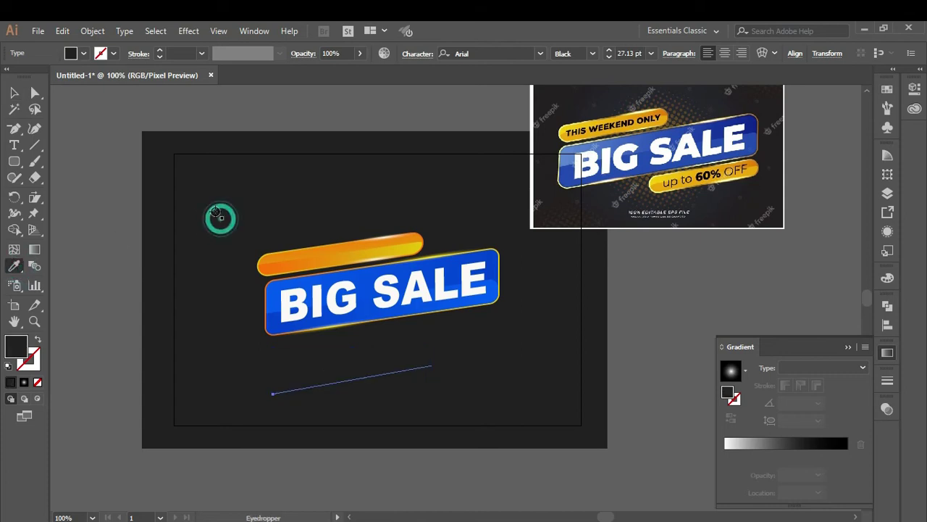
left_click(11, 93)
left_click_drag(307, 382, 300, 258)
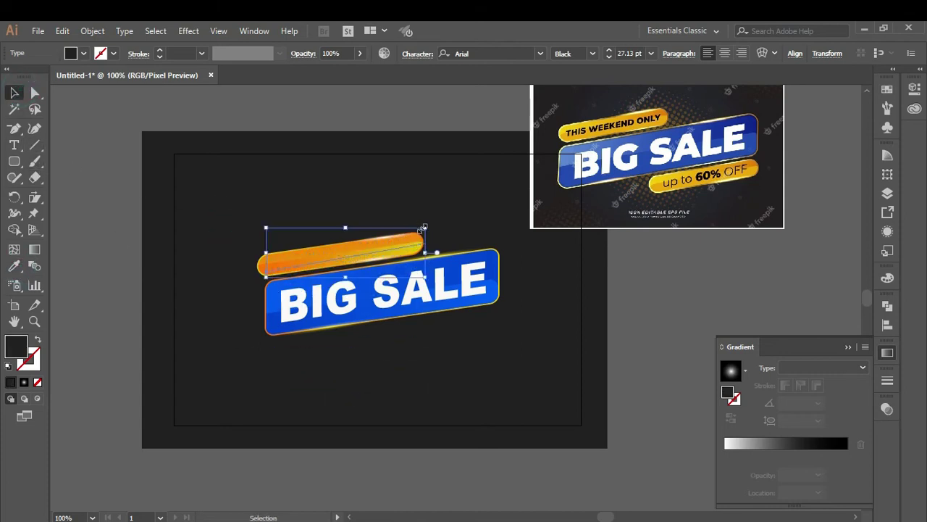
right_click(104, 220)
mouse_move(209, 412)
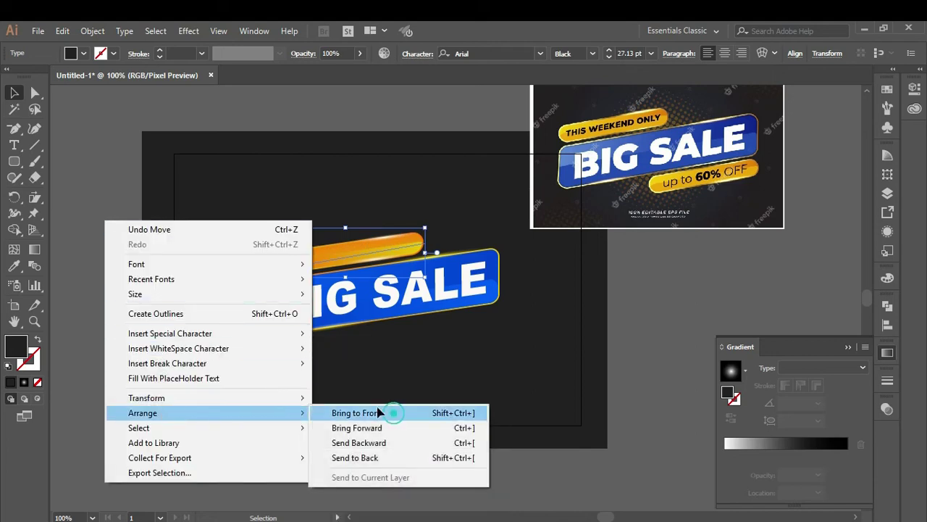
left_click(378, 412)
Rotate and shrink the label to sit along the orange bar.
left_click_drag(430, 233, 422, 241)
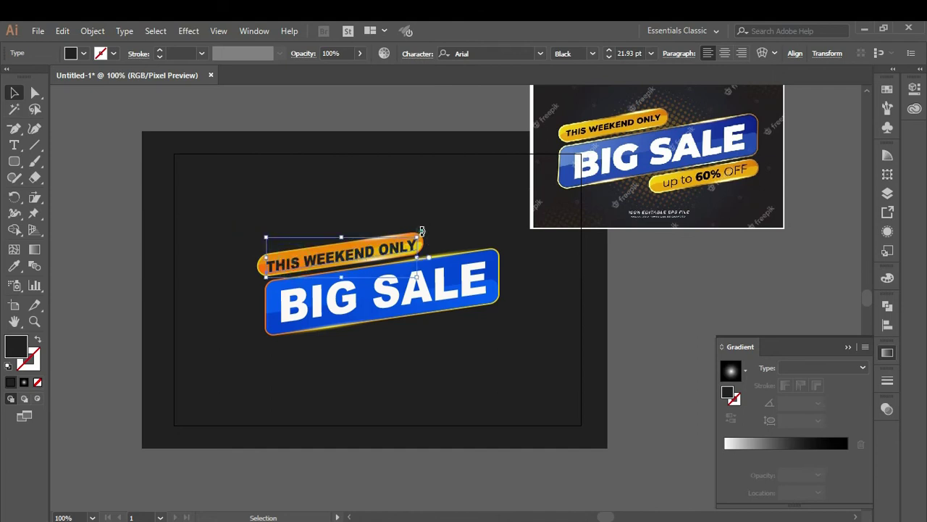
left_click_drag(423, 231, 423, 236)
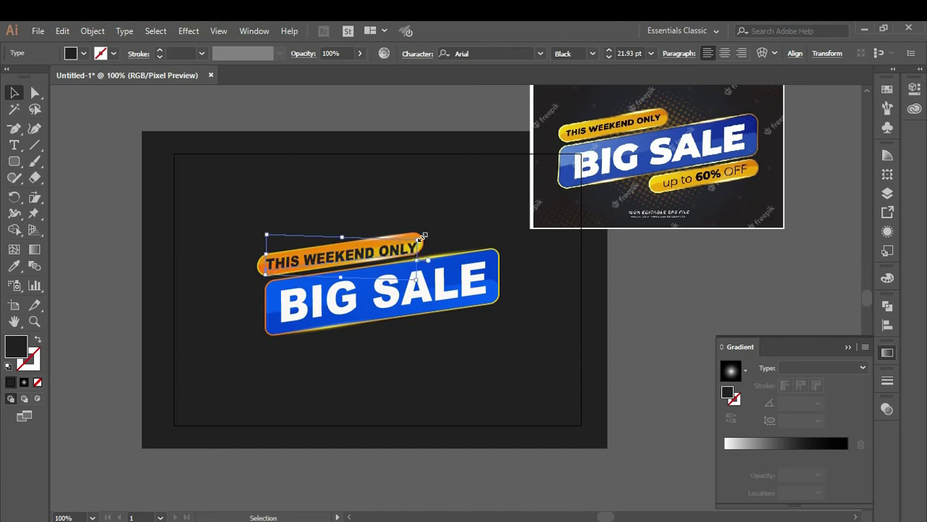
left_click_drag(423, 231, 424, 224)
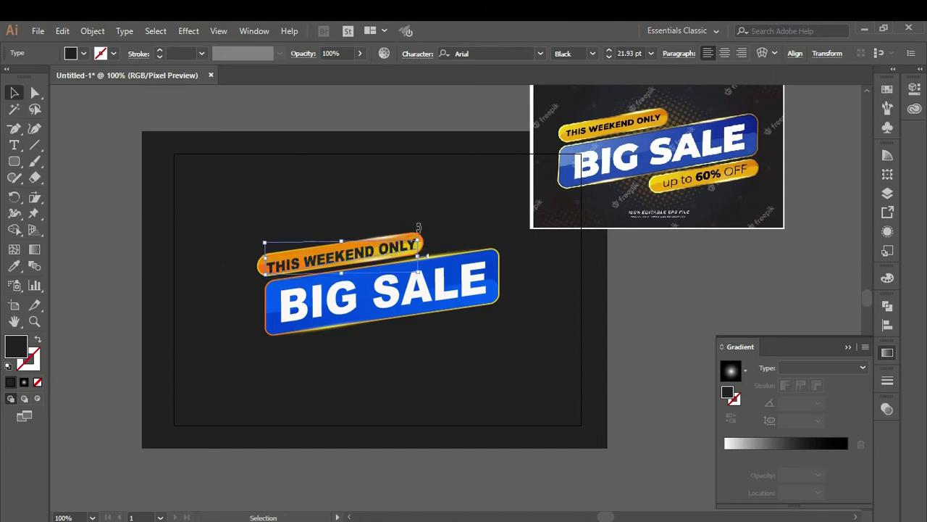
left_click_drag(357, 257, 356, 254)
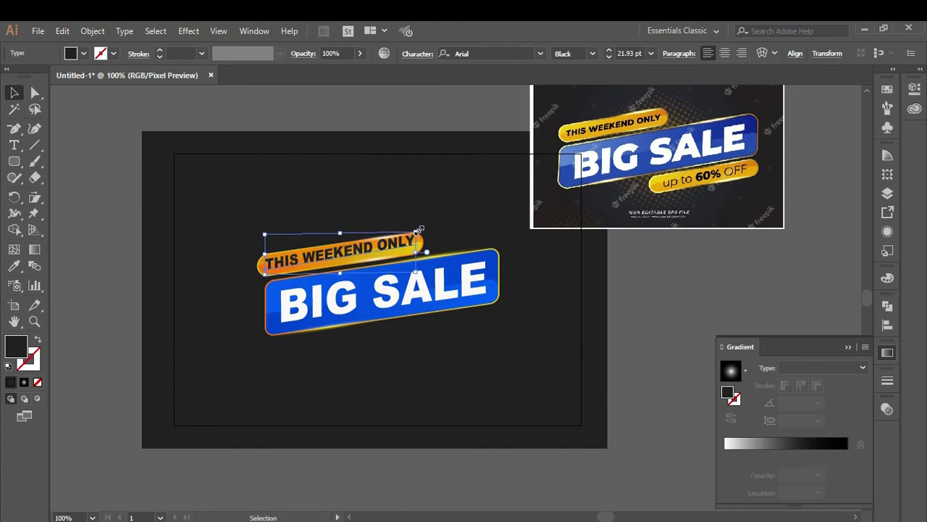
Shear the label to match the slant and move it into place above BIG SALE.
left_click(34, 197)
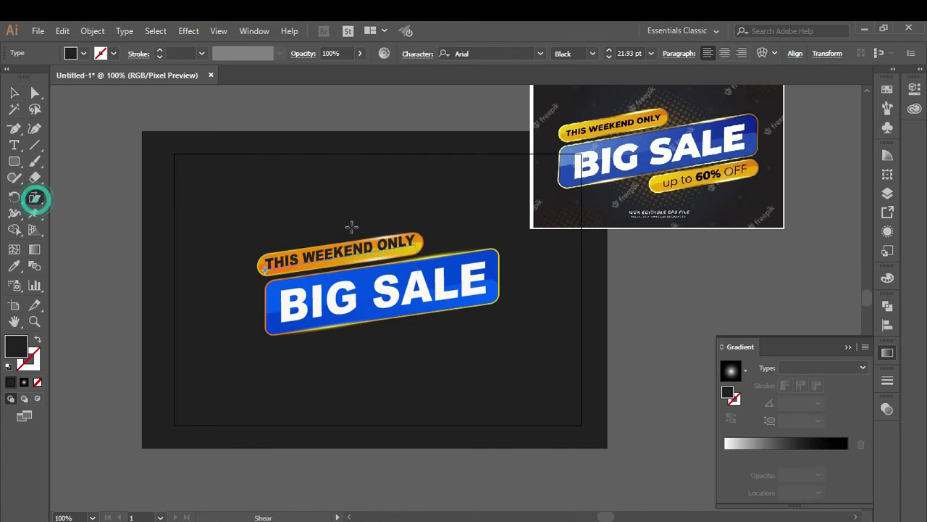
left_click(416, 232)
left_click_drag(417, 235, 420, 230)
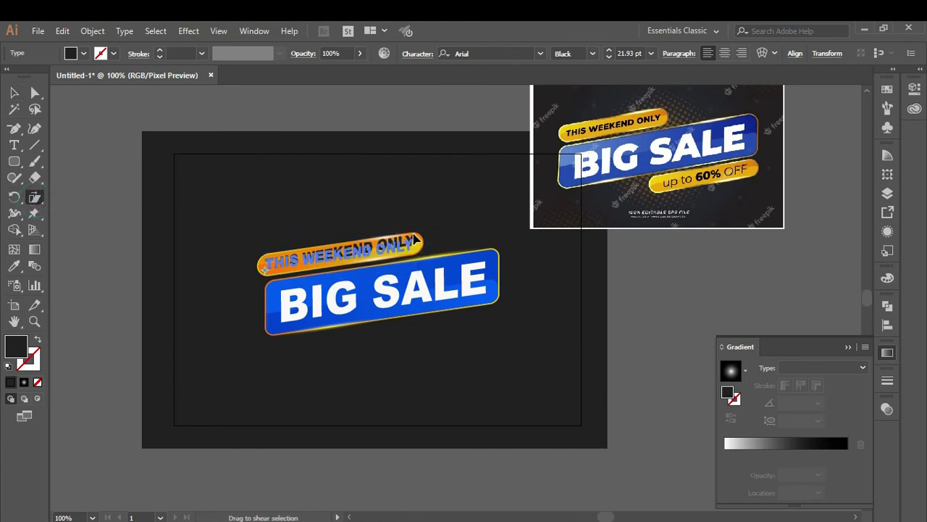
left_click(14, 92)
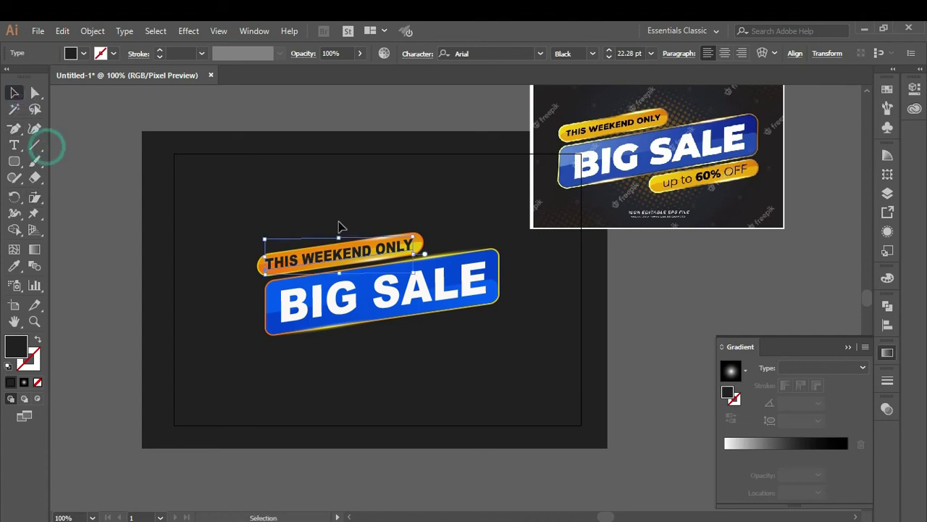
left_click(105, 190)
left_click_drag(324, 243, 335, 259)
left_click(668, 273)
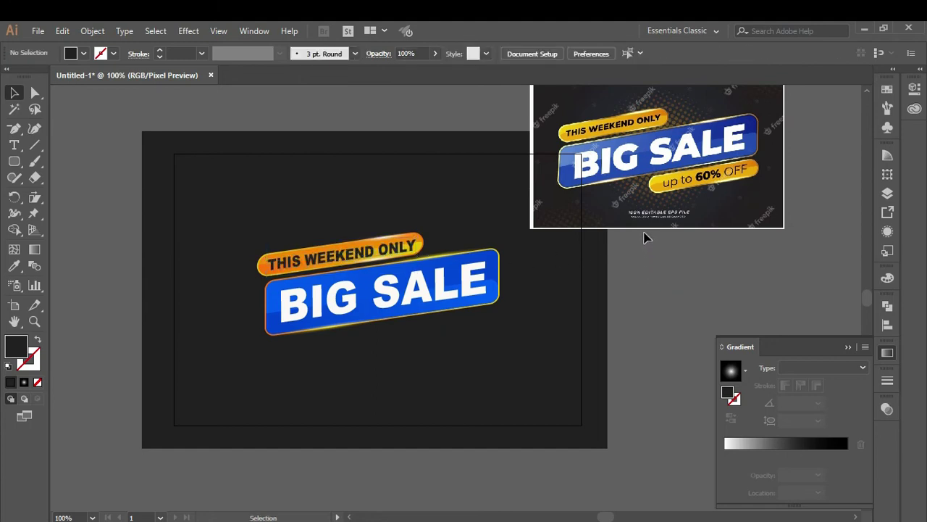
Collapse the Gradient panel and place a copy of the label below BIG SALE.
left_click(849, 347)
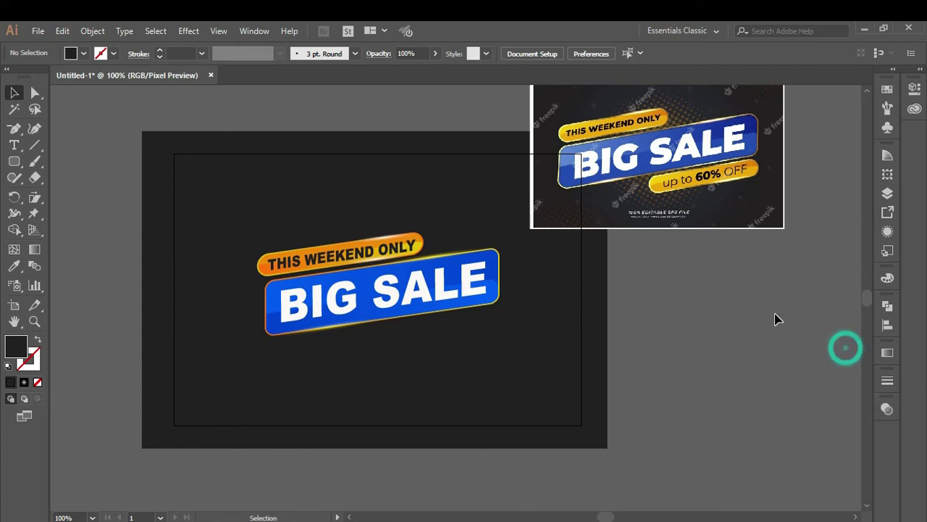
scroll(402, 219, "down", 1)
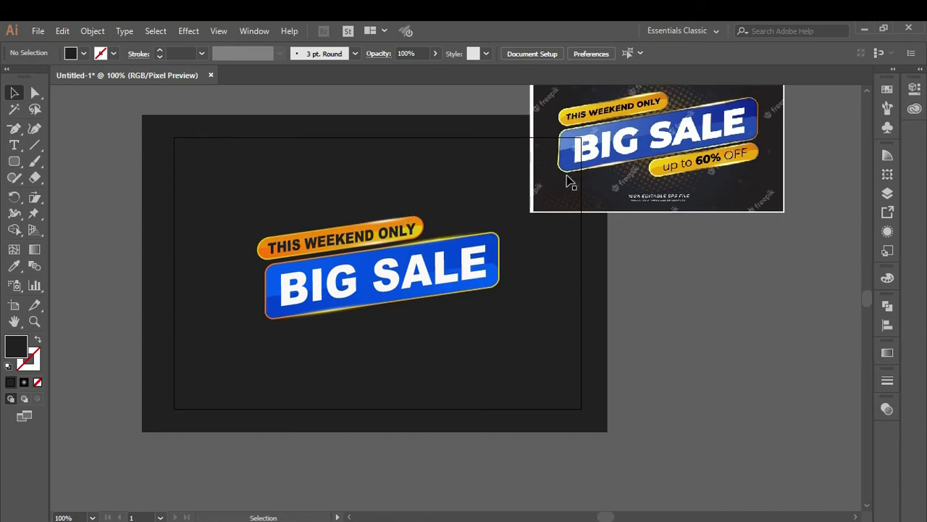
mouse_move(356, 188)
left_mouse_down()
mouse_move(406, 240)
mouse_move(533, 306)
left_mouse_up()
Replace the lower label's THIS WEEKEND ONLY text with UP TO 60% OFF.
left_click(679, 319)
left_click(519, 311)
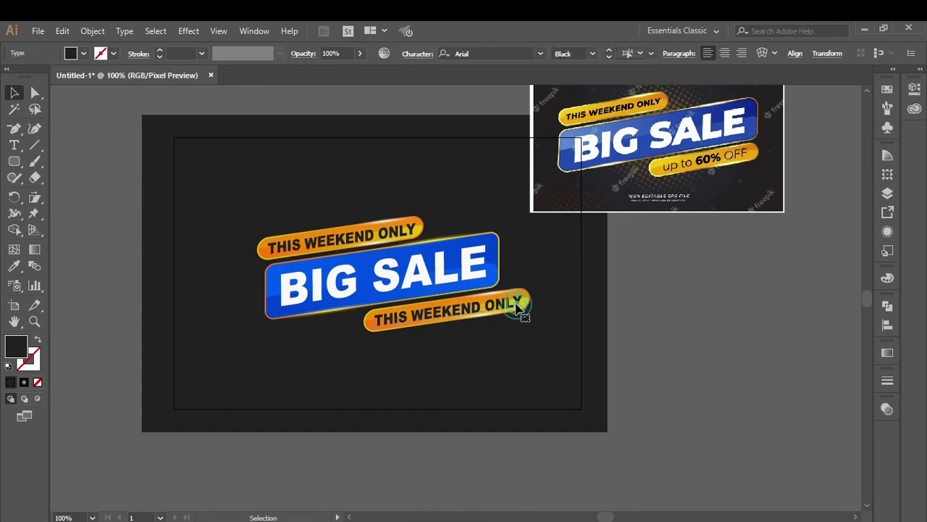
left_click(15, 145)
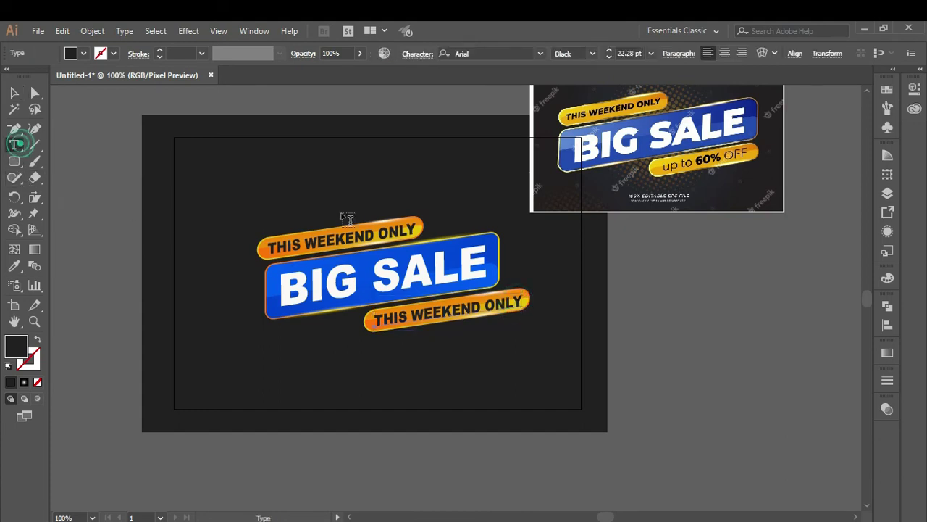
left_click(522, 304)
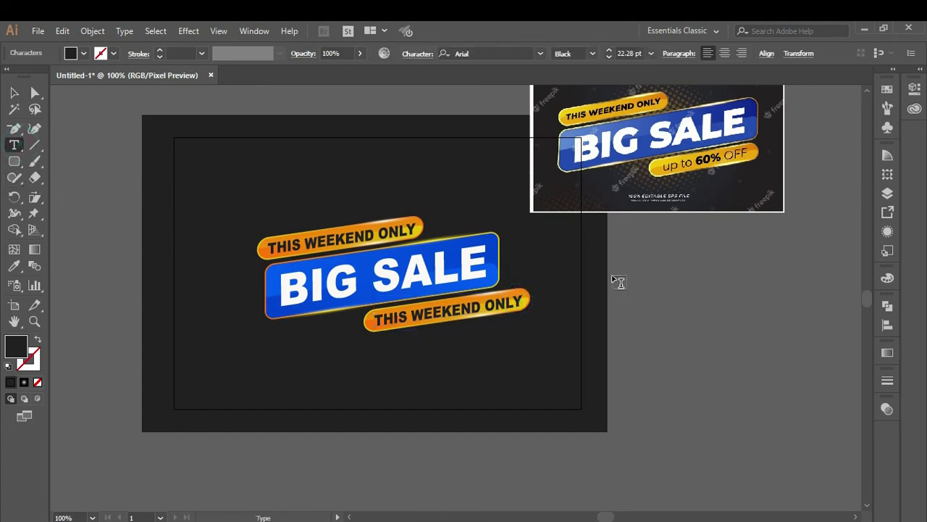
key("BackSpace")
key("BackSpace")
key("BackSpace")
type("UP TO 60")
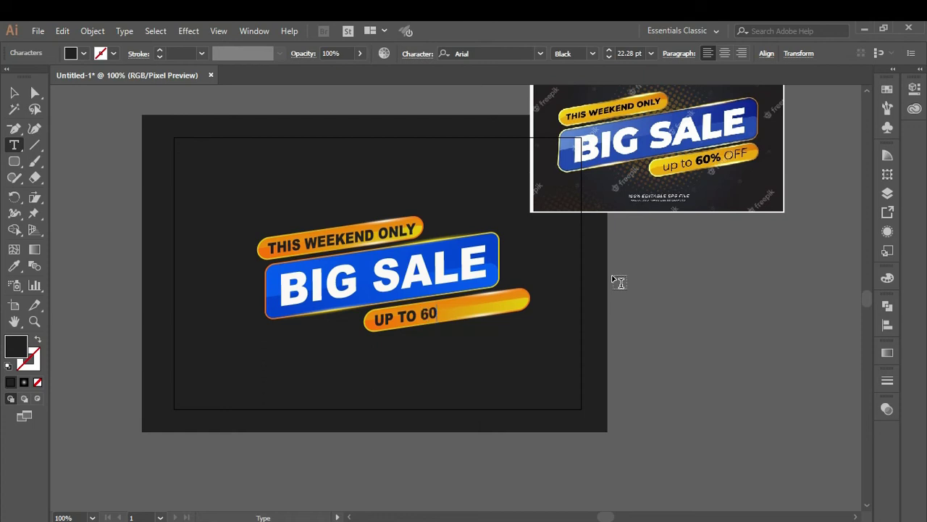
type("% OFF")
Widen the UP TO 60% OFF tracking to about 247 in the Character panel.
left_click(13, 92)
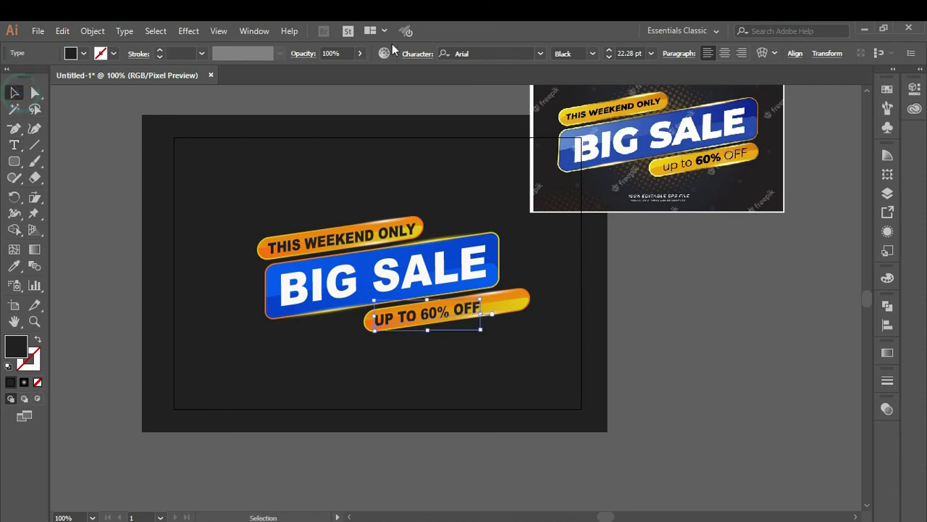
left_click(418, 53)
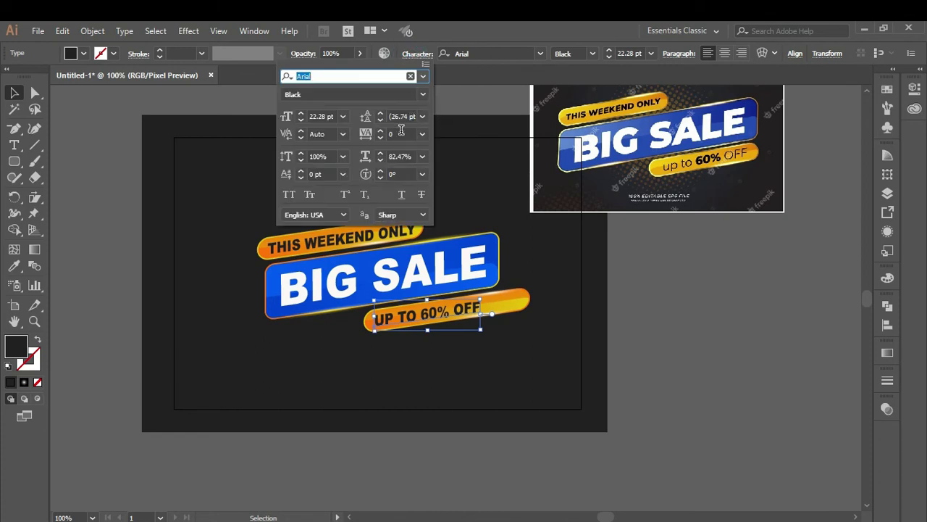
left_click(401, 132)
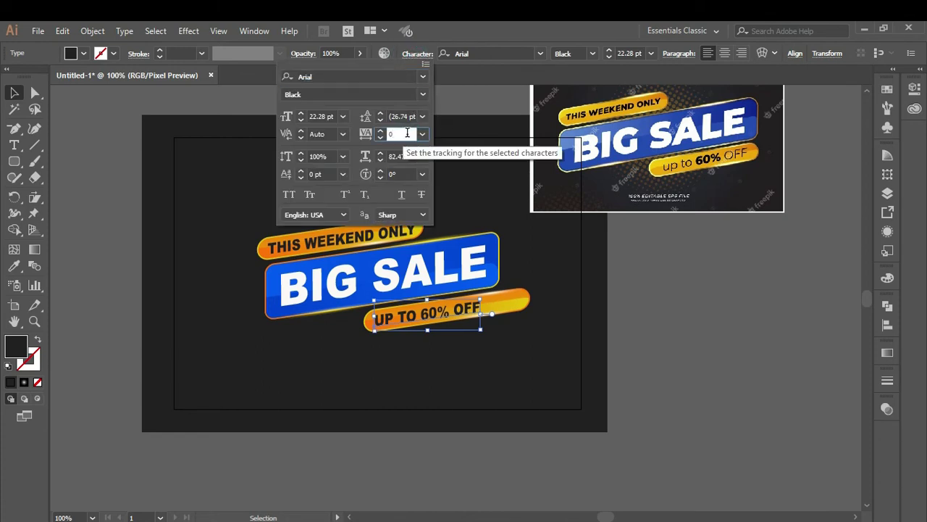
key("Up")
key("Up")
key("Up")
key("Up")
key("Up")
key("Up")
key("Up")
key("Up")
key("Up")
key("Up")
key("Up")
key("Up")
key("Up")
key("Up")
key("Up")
key("Up")
key("Up")
key("Up")
key("Up")
key("Up")
key("Up")
key("Up")
key("Up")
key("Up")
key("Up")
key("Up")
key("Up")
key("Up")
key("Up")
key("Up")
key("Up")
key("Up")
key("Up")
key("Up")
key("Up")
key("Up")
key("Up")
key("Up")
key("Up")
key("Up")
key("Up")
key("Up")
key("Up")
key("Up")
key("Up")
key("Up")
key("Up")
key("Up")
key("Up")
key("Up")
key("Up")
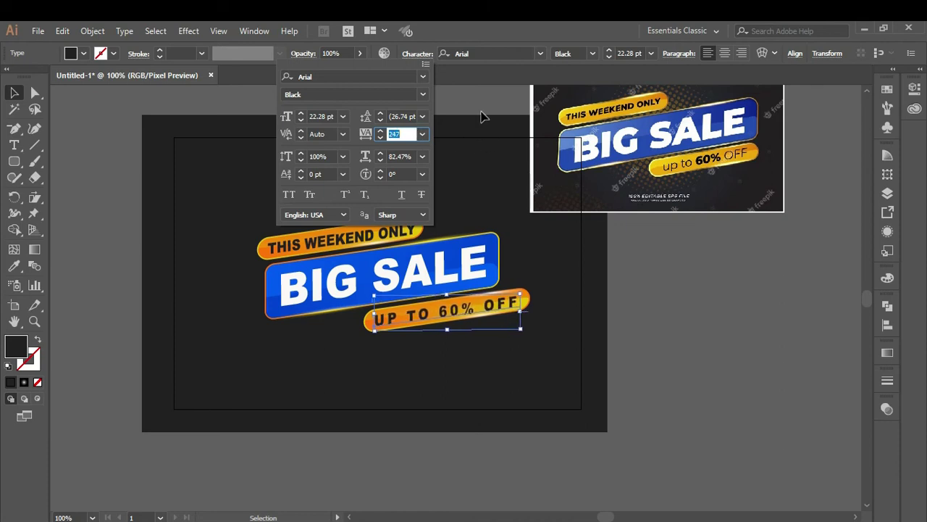
left_click(482, 110)
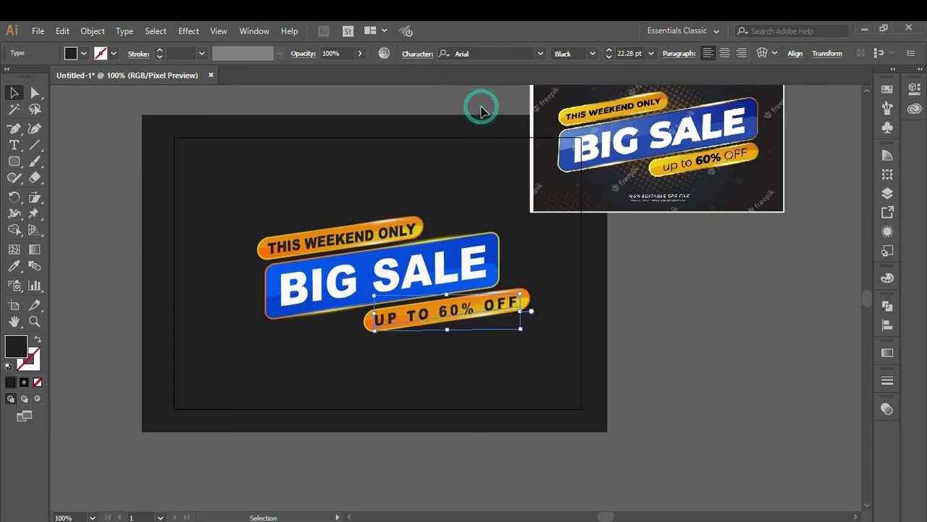
Set the word OFF in the UP TO 60% OFF label to the Regular font style.
left_click(14, 145)
left_click_drag(433, 312, 374, 318)
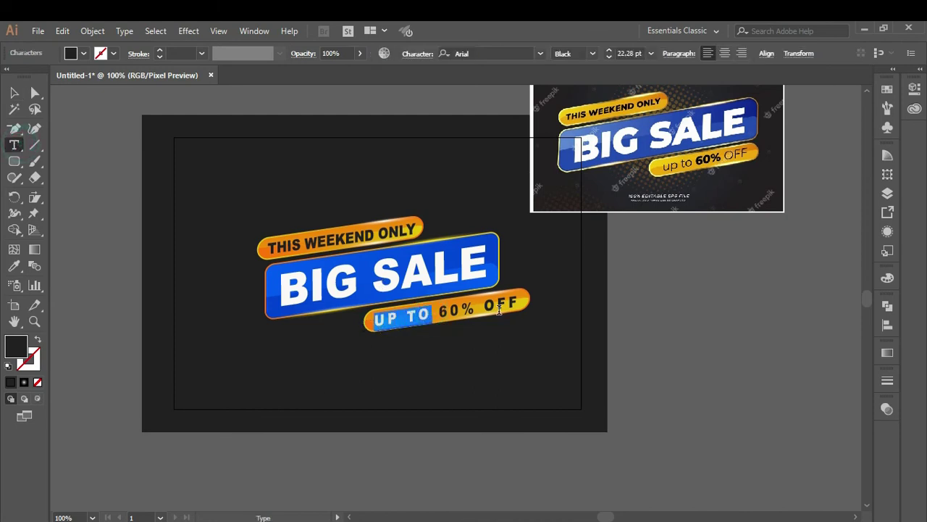
left_click_drag(434, 312, 519, 298)
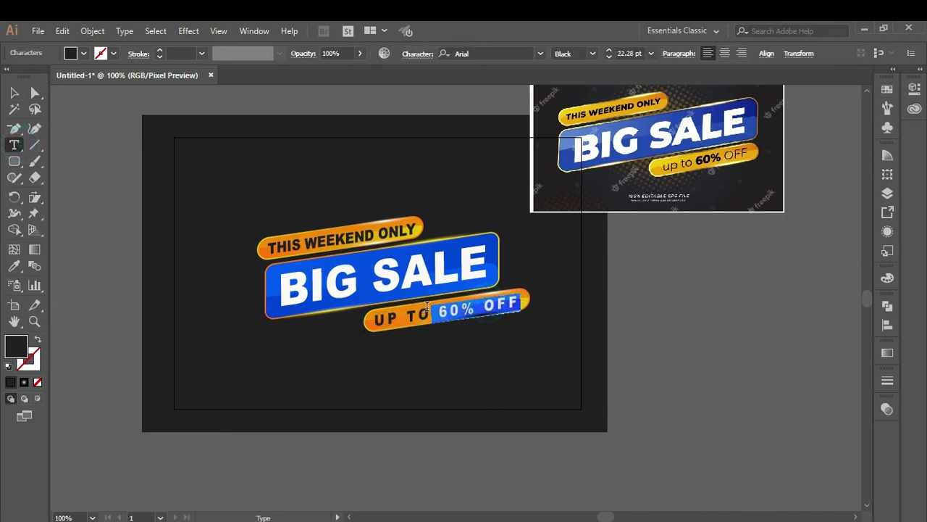
left_click_drag(432, 312, 371, 319)
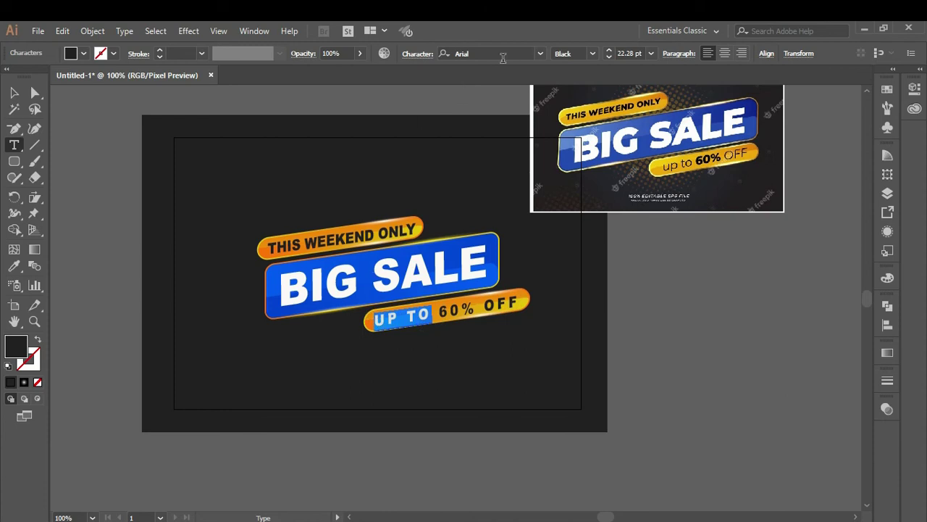
left_click(593, 53)
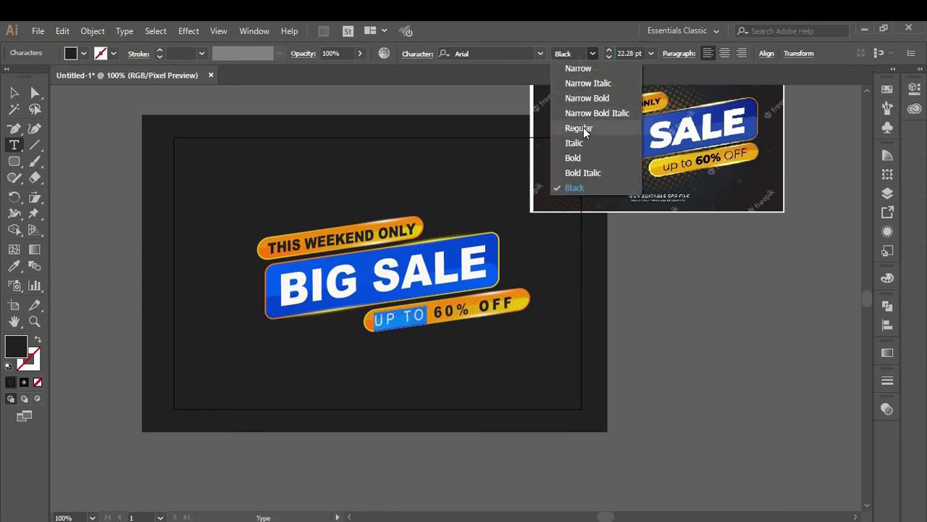
key("Escape")
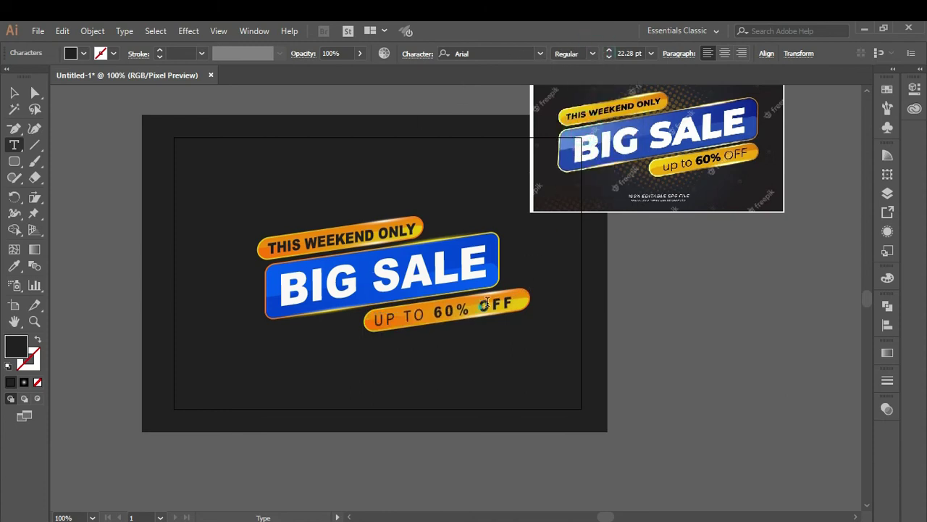
left_click_drag(478, 304, 516, 299)
left_click(591, 53)
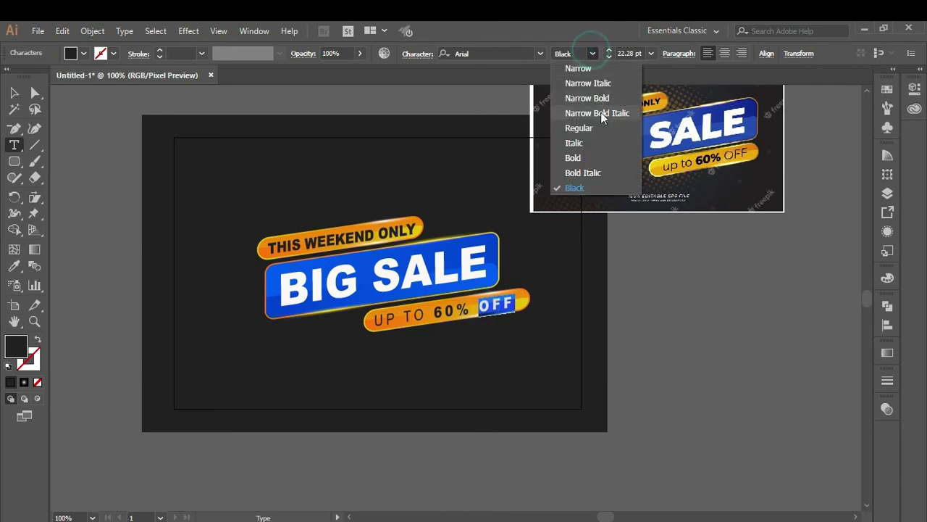
left_click(594, 129)
key("Escape")
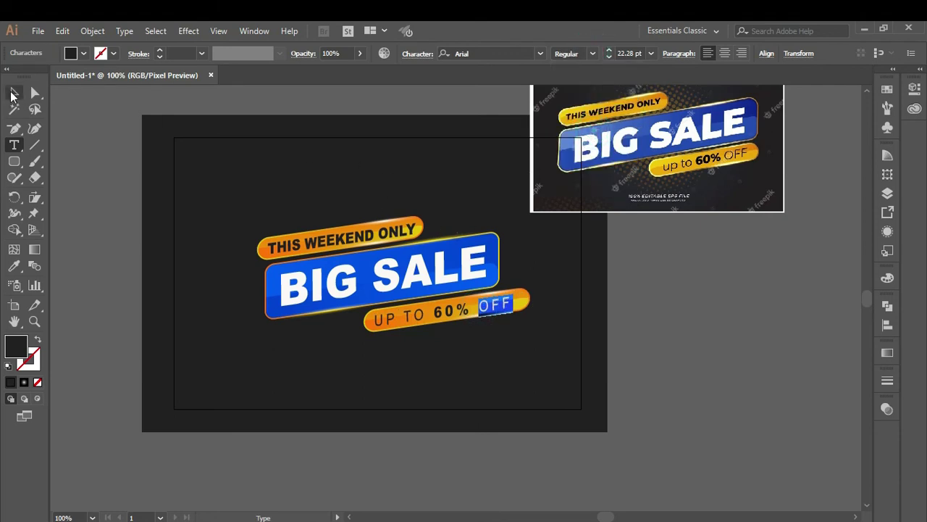
left_click(67, 134)
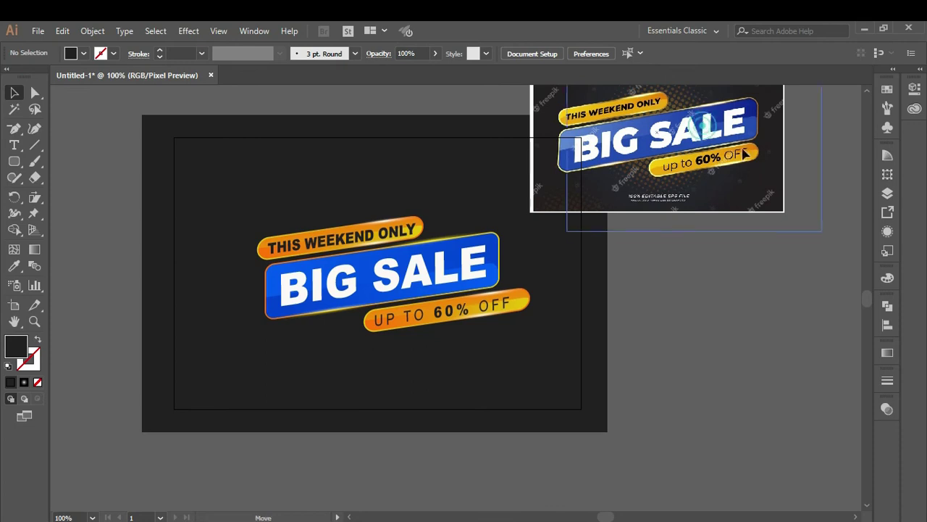
Delete the reference image from beside the artboard.
left_click_drag(697, 112, 746, 120)
scroll(761, 166, "up", 1)
scroll(776, 197, "down", 1)
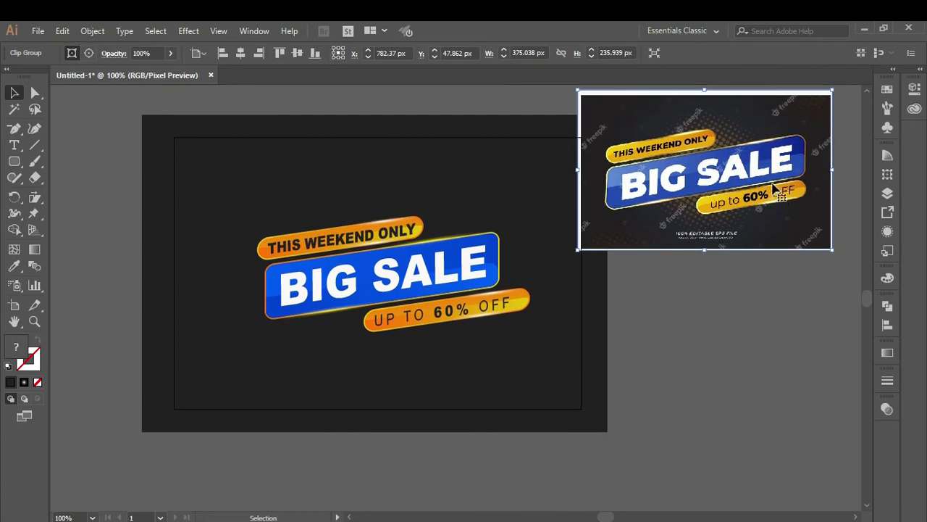
left_click_drag(753, 172, 765, 186)
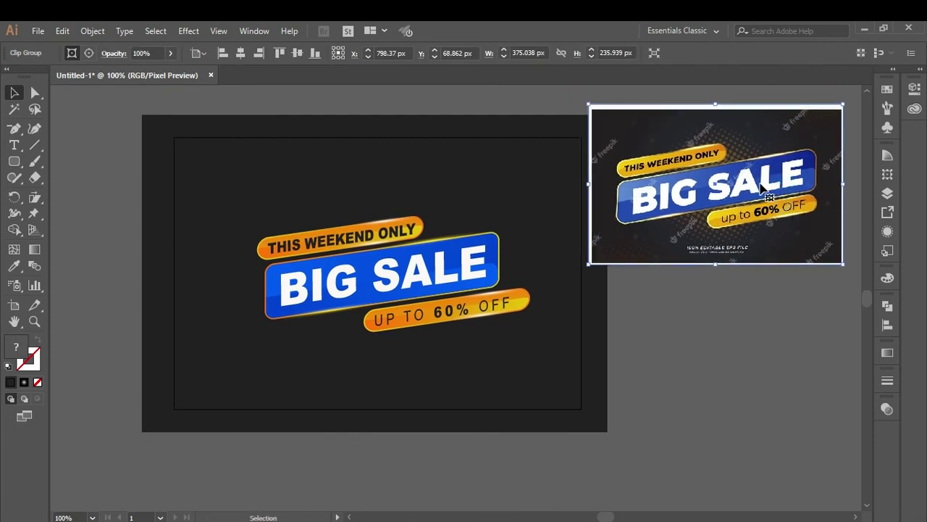
key("Delete")
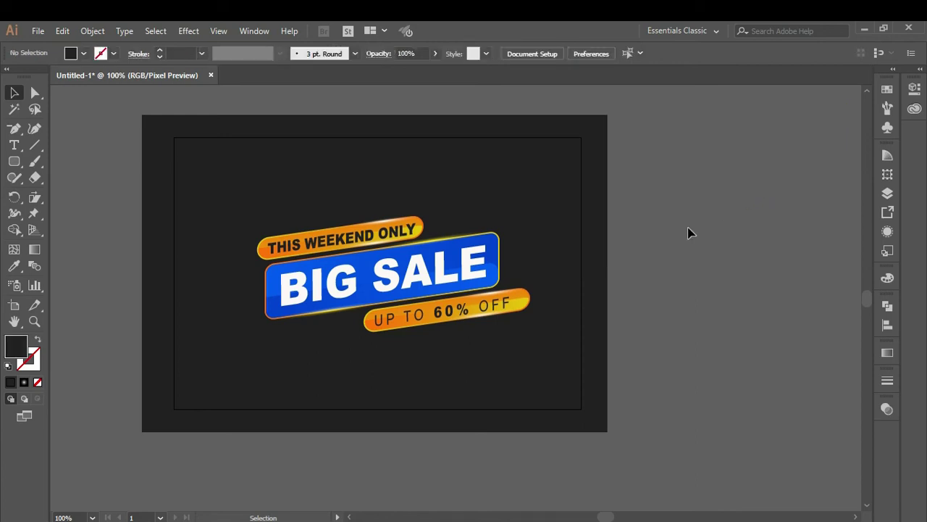
Scale the whole BIG SALE banner up from its bounding-box corners.
left_click_drag(249, 190, 522, 335)
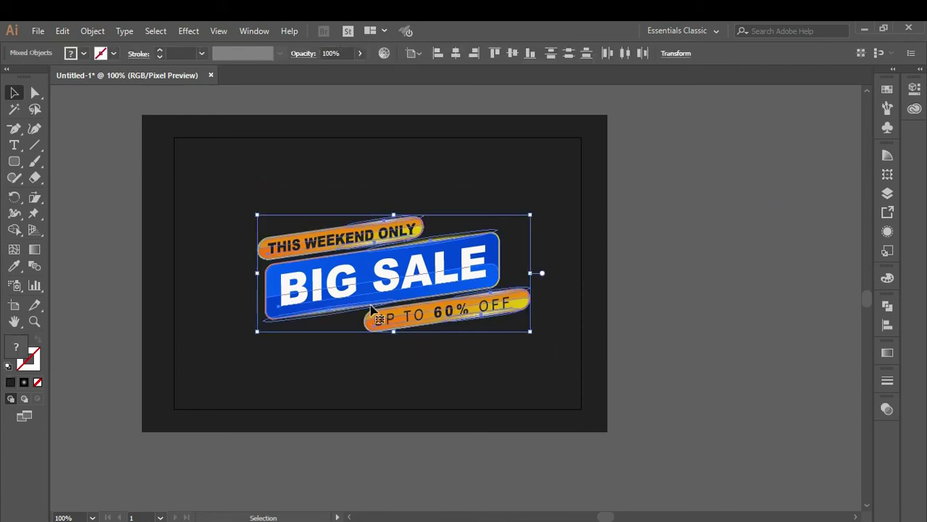
left_click_drag(258, 215, 224, 201)
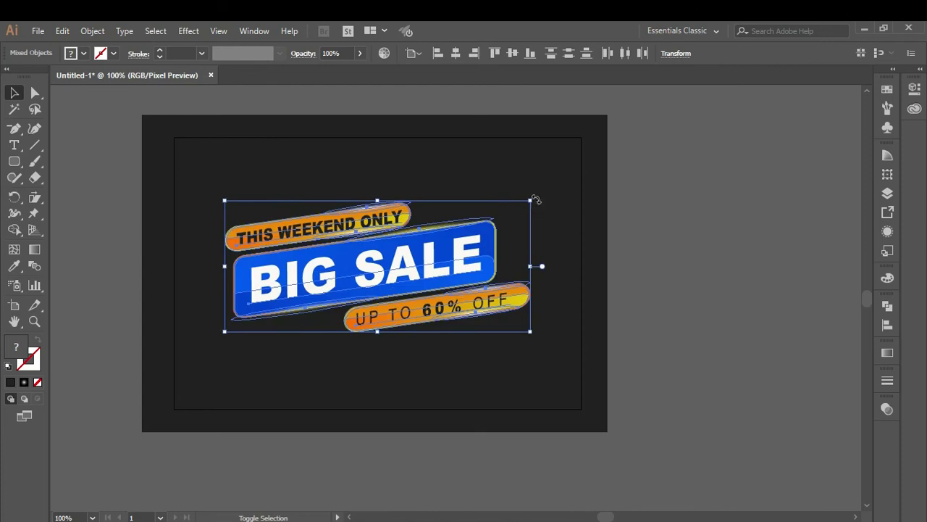
left_click_drag(532, 333, 543, 339)
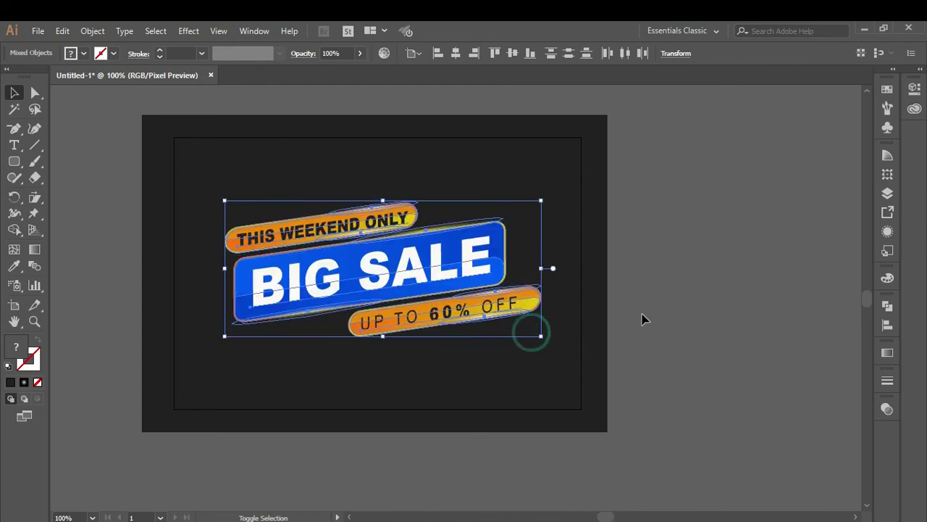
left_click(665, 309)
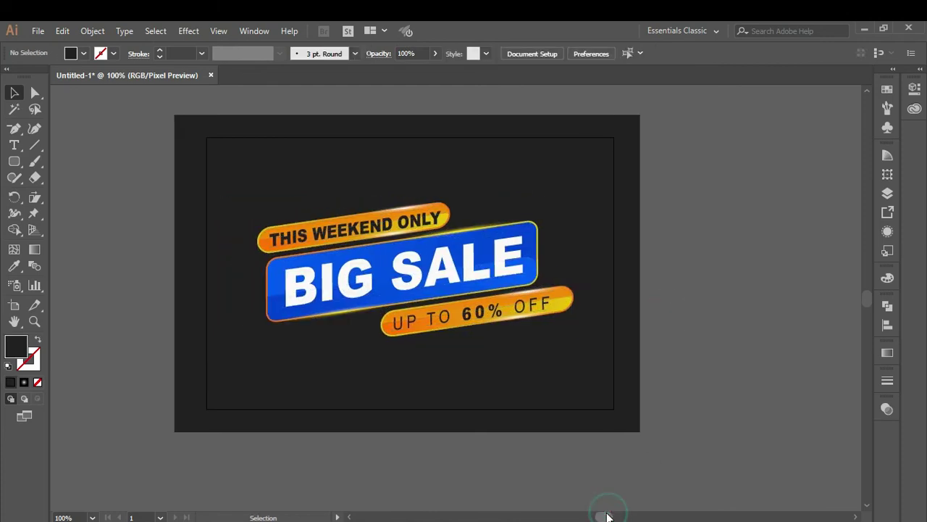
left_click_drag(609, 515, 605, 515)
scroll(275, 242, "up", 1)
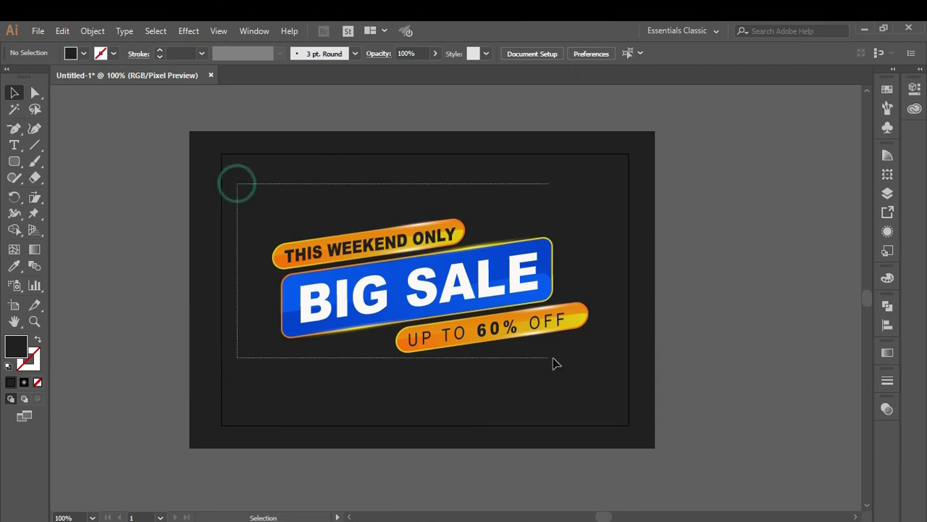
Shift the enlarged banner into place on the dark artboard.
left_click_drag(237, 186, 555, 364)
left_click_drag(519, 303, 619, 276)
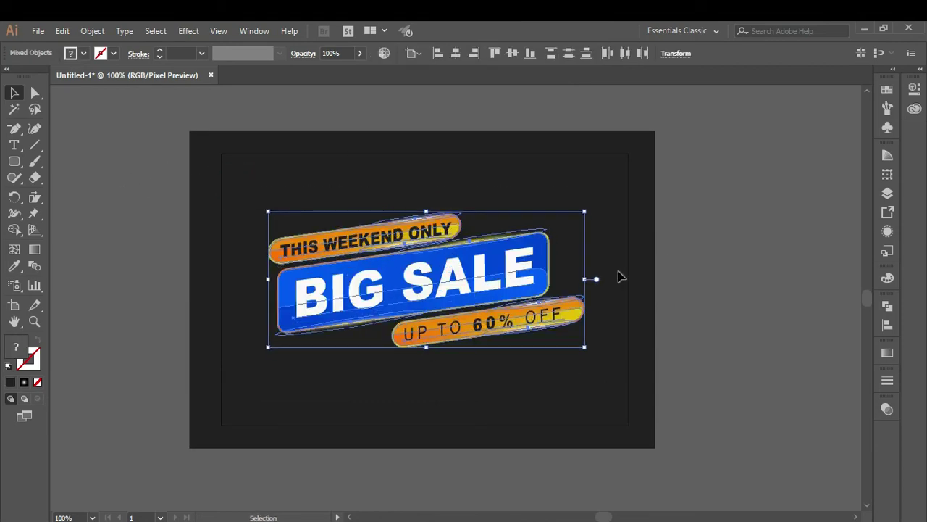
left_click(669, 257)
left_click(15, 161)
left_click(64, 194)
Draw a large circle over the artboard's left edge and fill it with a radial gradient.
left_click_drag(109, 171, 289, 352)
left_click(888, 408)
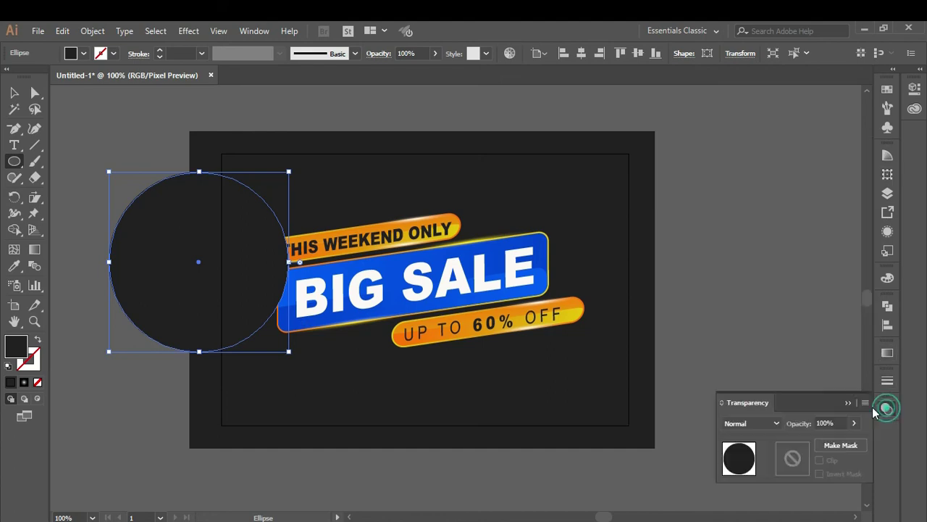
left_click(884, 353)
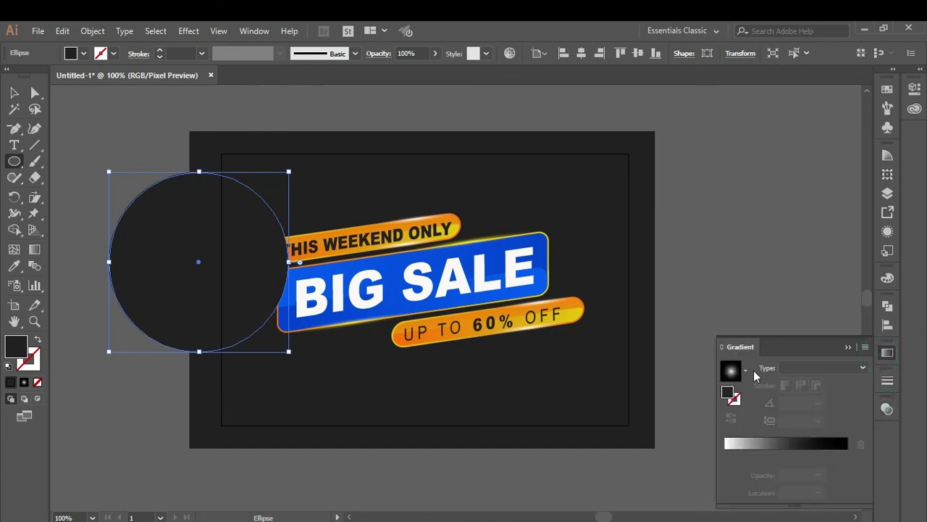
left_click(778, 443)
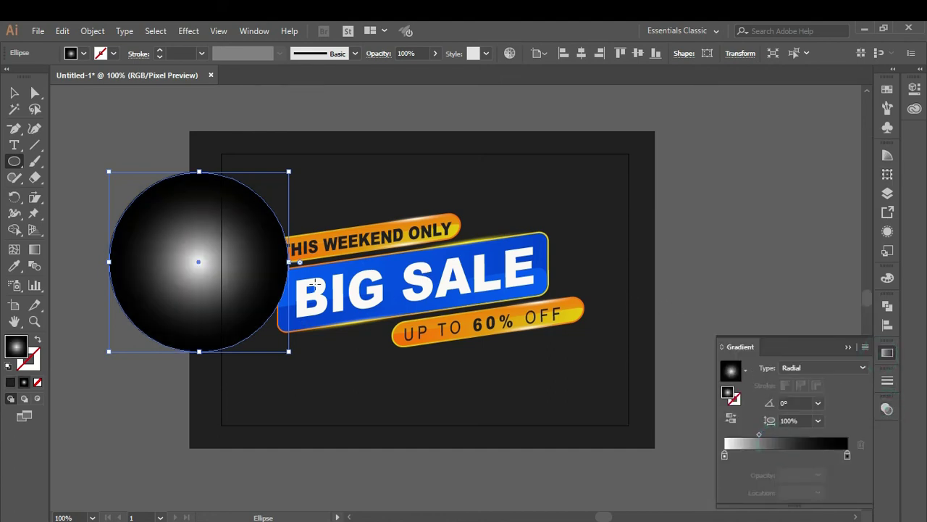
Reverse and resize the gradient so it's black at the centre, white at the edge.
left_click(34, 249)
left_click_drag(289, 262, 362, 262)
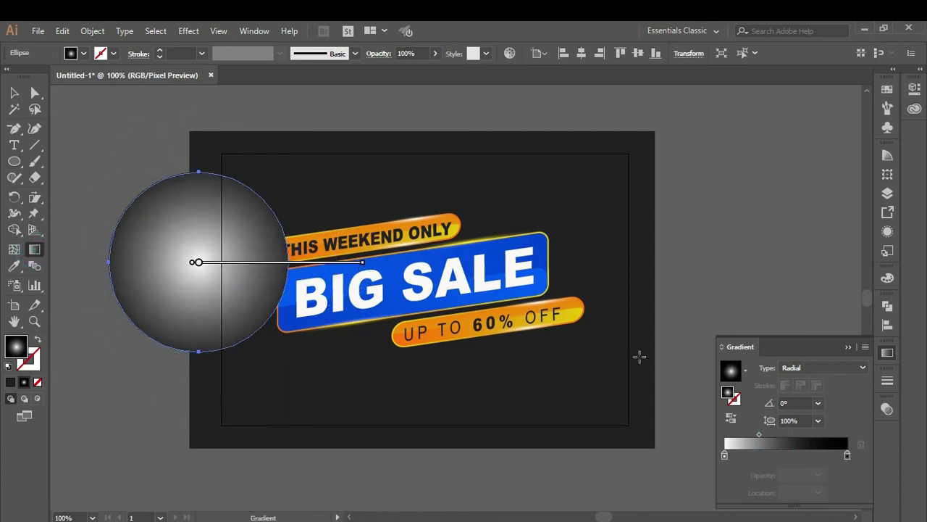
left_click(730, 418)
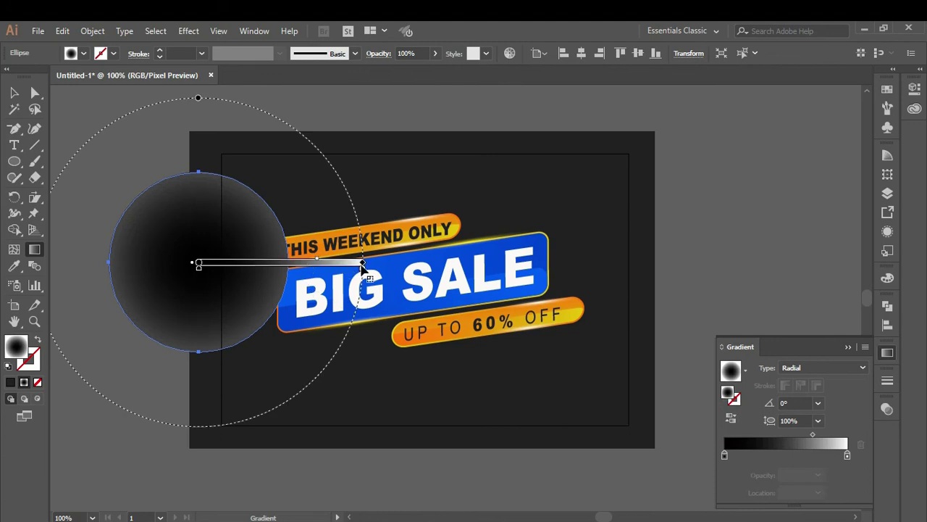
left_click_drag(363, 266, 292, 267)
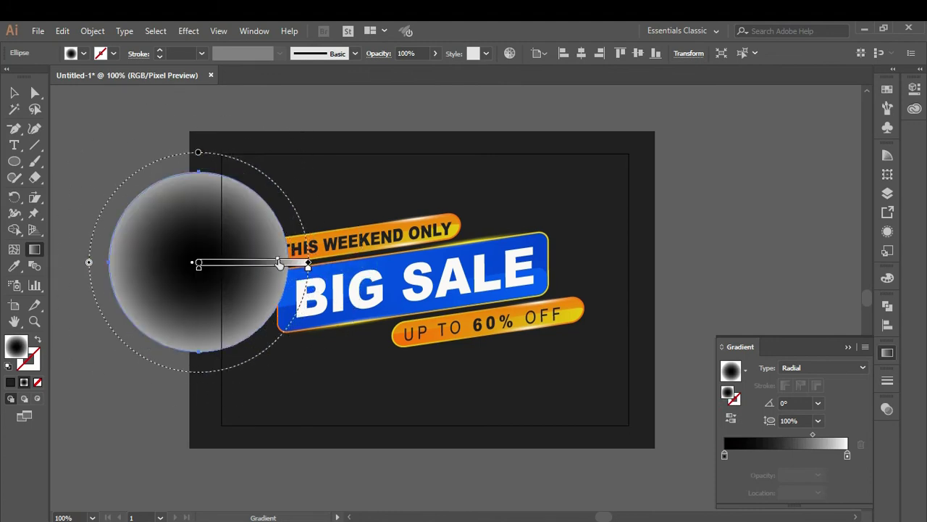
left_click_drag(282, 258, 232, 264)
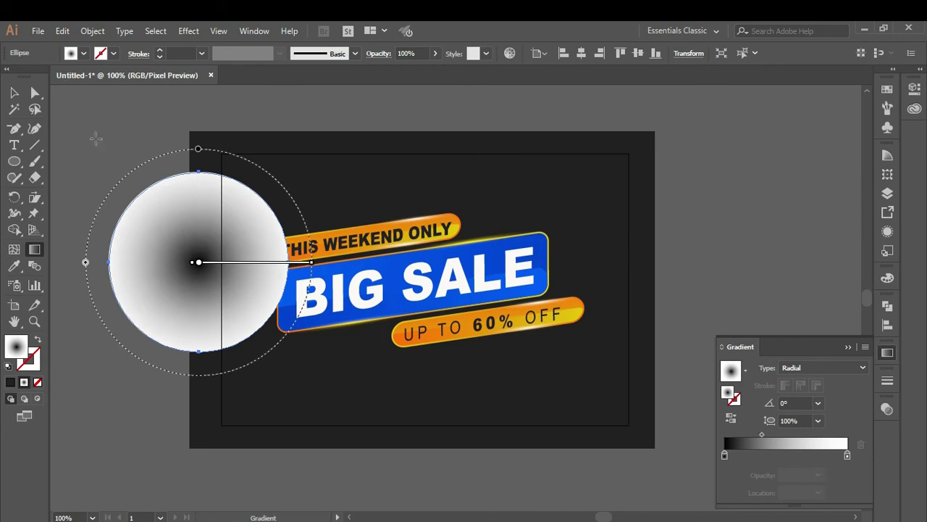
key("v")
left_click(102, 124)
Apply a Color Halftone effect to the circle with all channel angles at 45°.
left_click(191, 212)
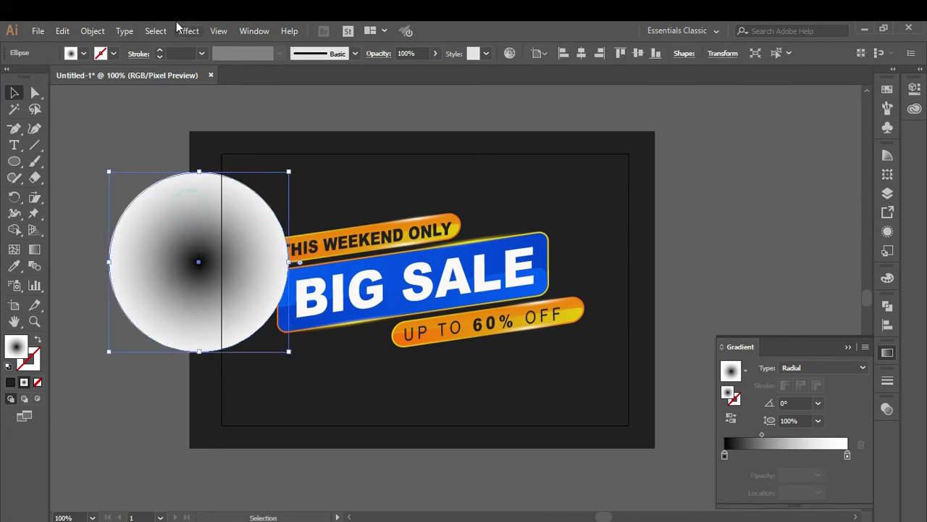
left_click(190, 31)
mouse_move(210, 291)
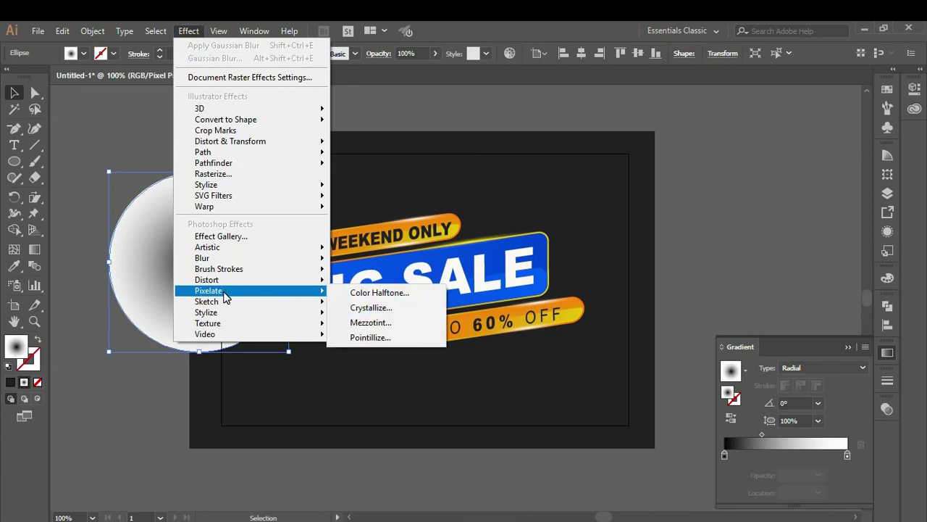
left_click(402, 294)
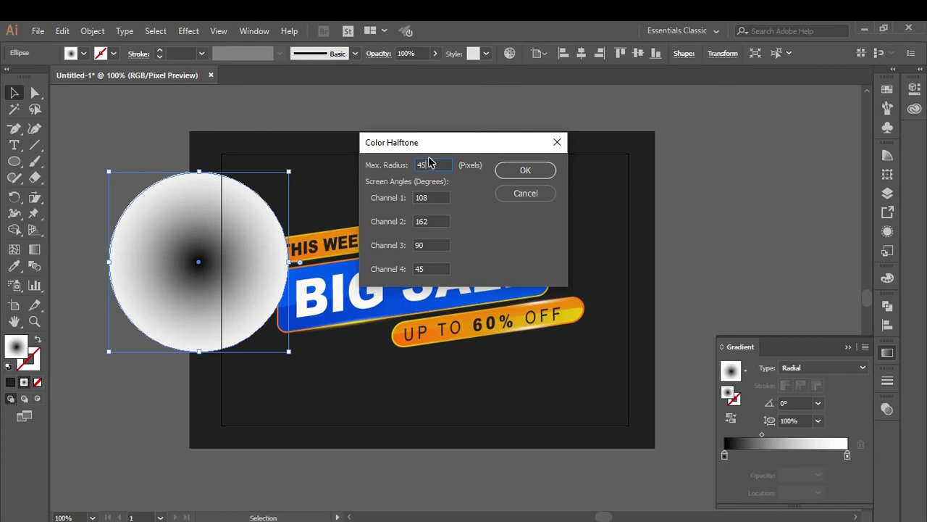
double_click(423, 198)
double_click(433, 221)
key("BackSpace")
double_click(430, 244)
key("BackSpace")
left_click(526, 170)
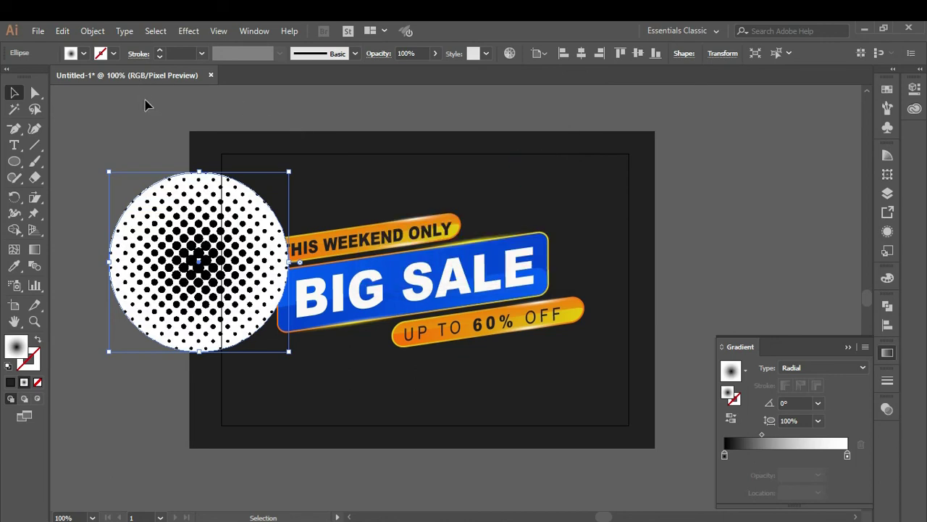
Expand the halftone appearance and Image Trace it with the High Fidelity Photo preset.
left_click(93, 31)
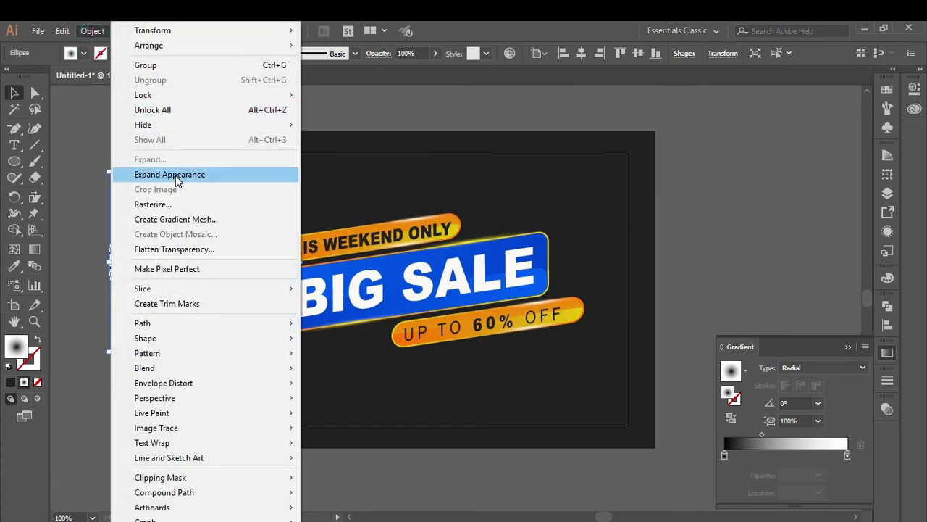
left_click(178, 175)
left_click(354, 52)
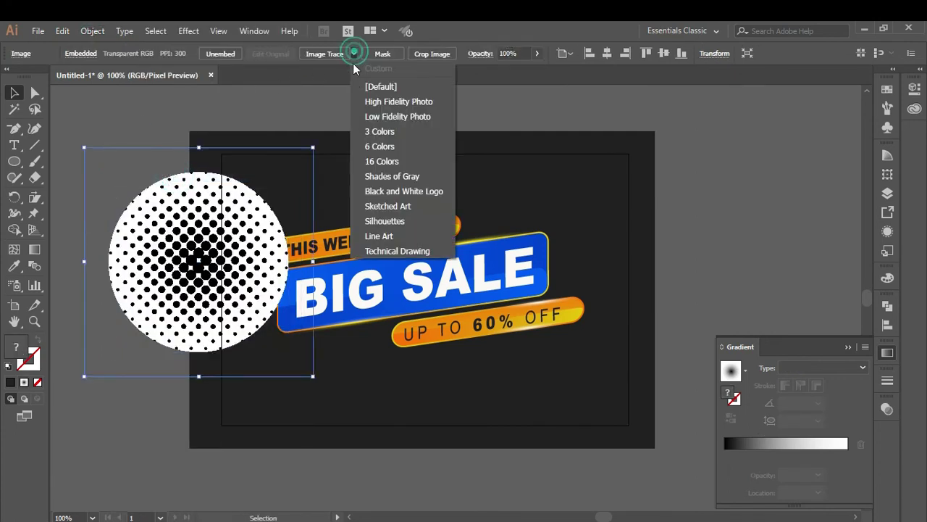
left_click(381, 102)
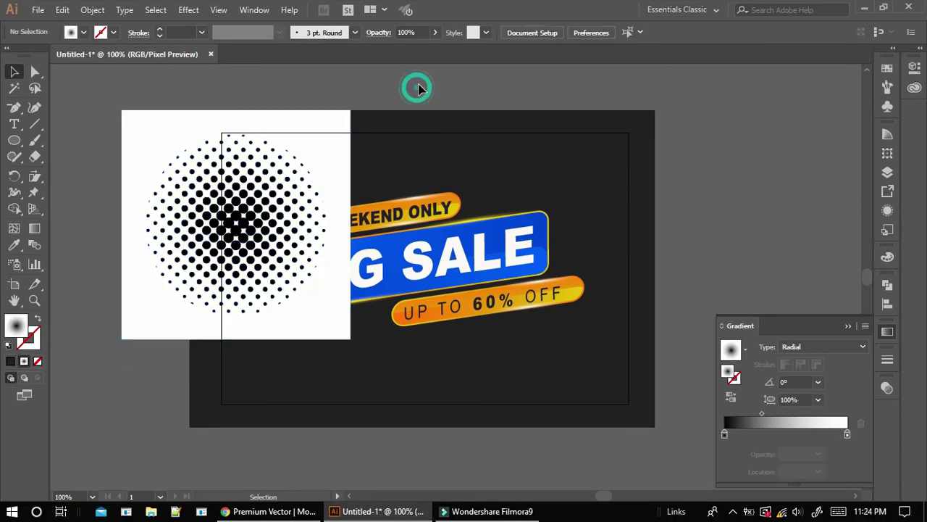
Ungroup the traced halftone and delete its white background square.
left_click_drag(416, 87, 611, 367)
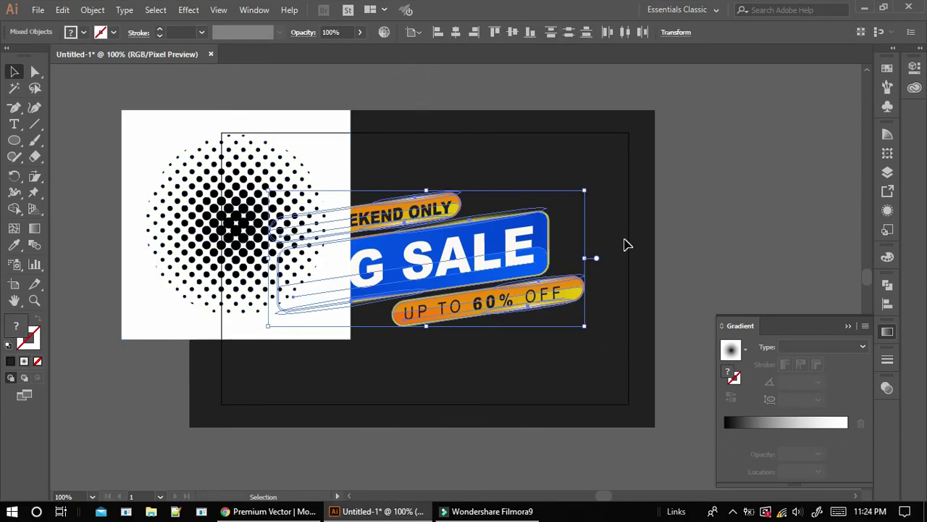
key("a")
key("v")
left_click(152, 137)
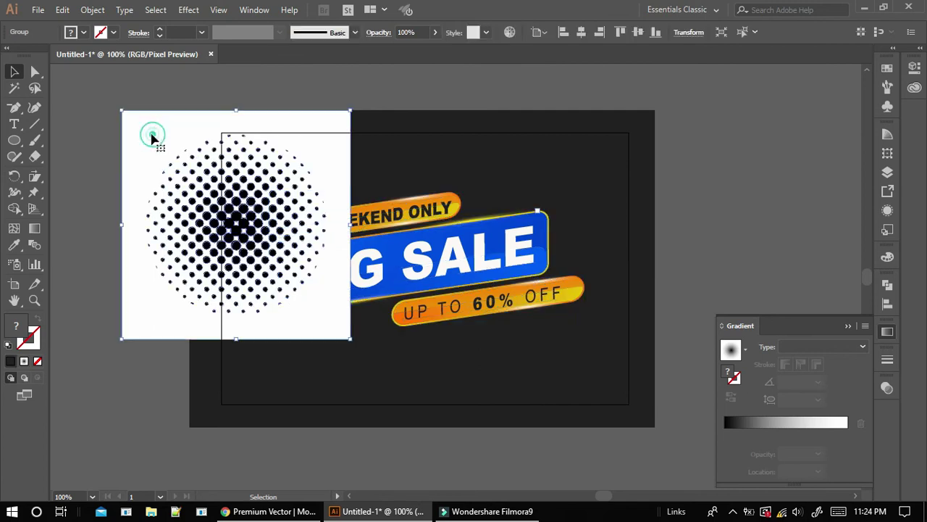
left_click(410, 215)
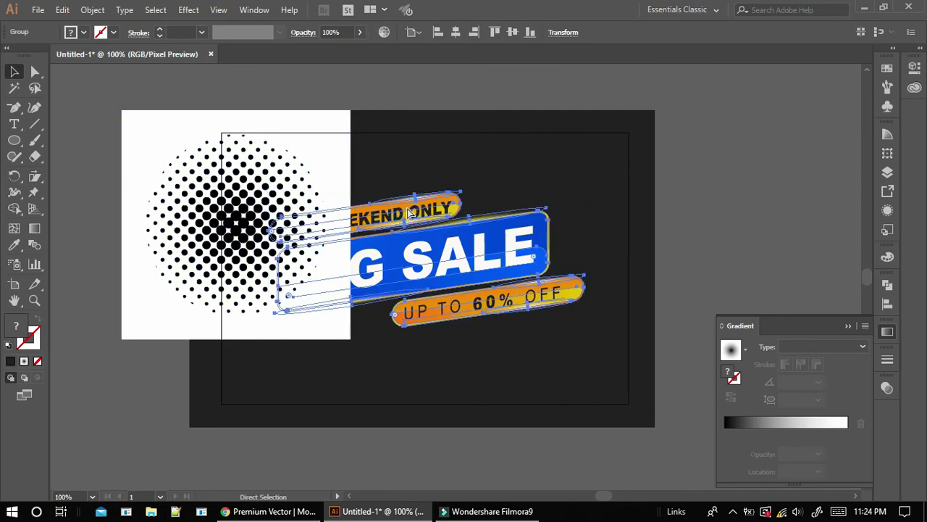
left_click(321, 186)
left_click(333, 164)
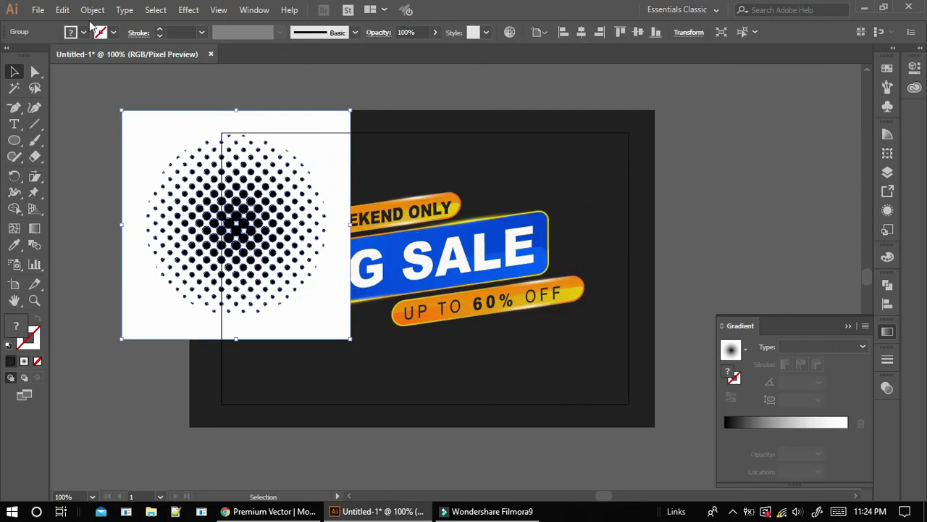
right_click(116, 95)
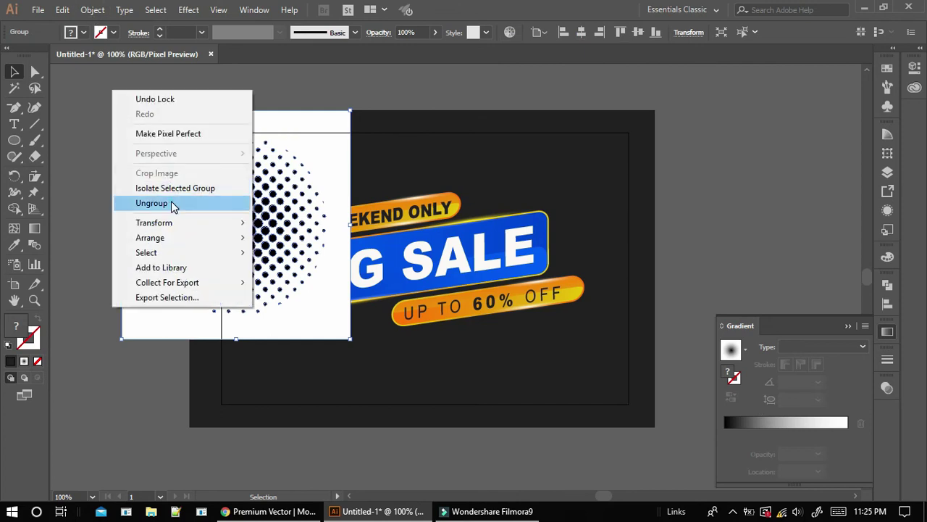
left_click(174, 205)
left_click(114, 137)
left_click(149, 140)
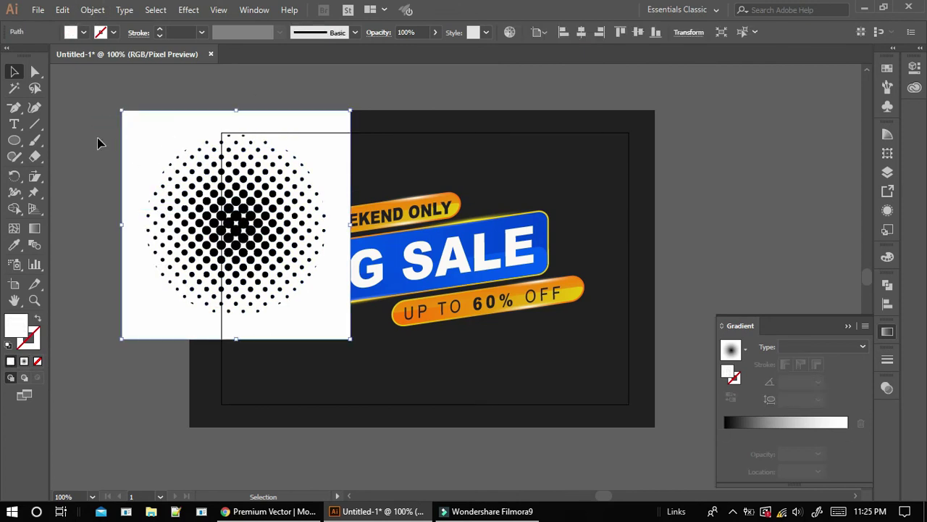
key("Delete")
Unite the halftone dots into one shape and enlarge it over the banner's centre.
left_click_drag(98, 102, 324, 316)
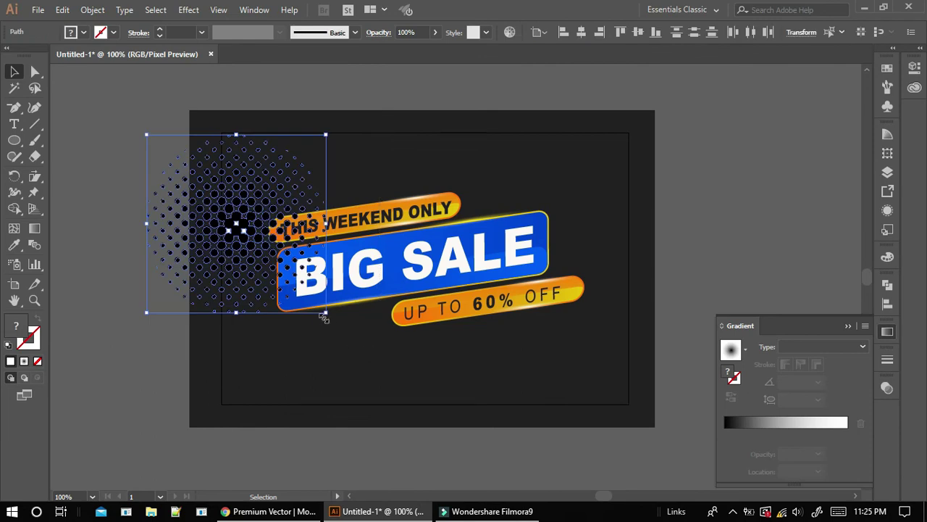
left_click(887, 285)
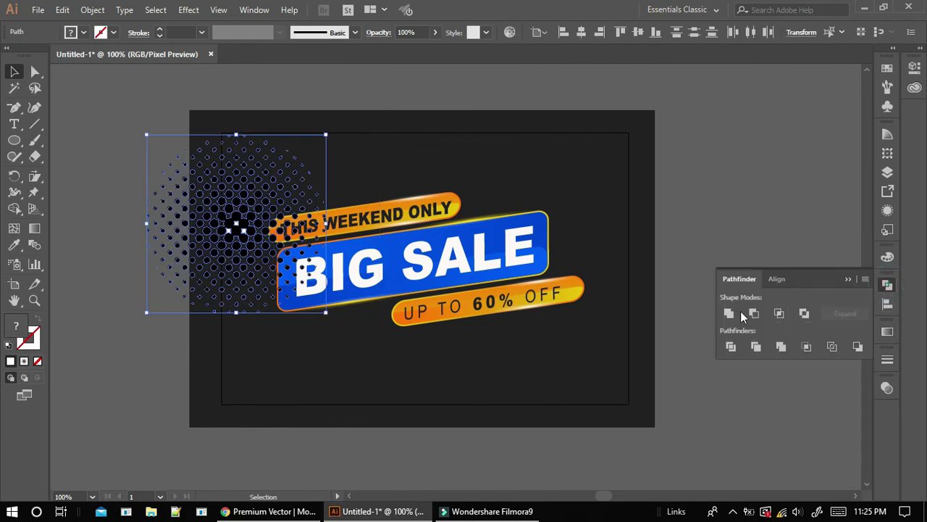
left_click(721, 313)
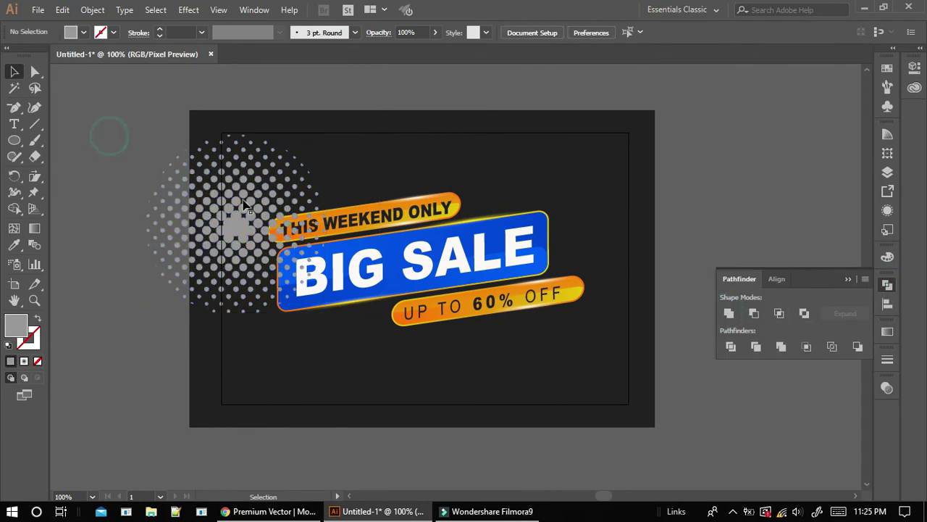
left_click_drag(240, 224, 384, 242)
left_click_drag(472, 330, 542, 399)
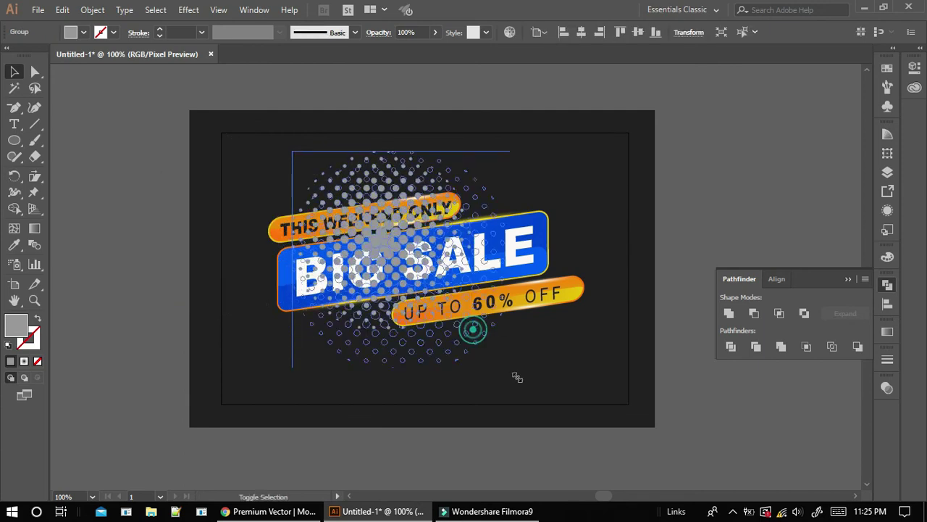
Recolour the halftone dots to a dark orange-brown fill.
double_click(17, 326)
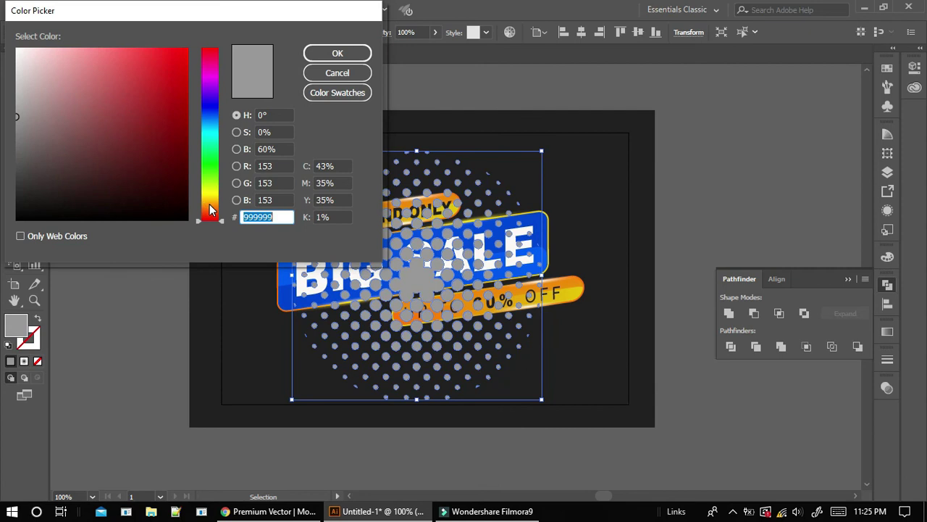
left_click(210, 205)
left_click(185, 94)
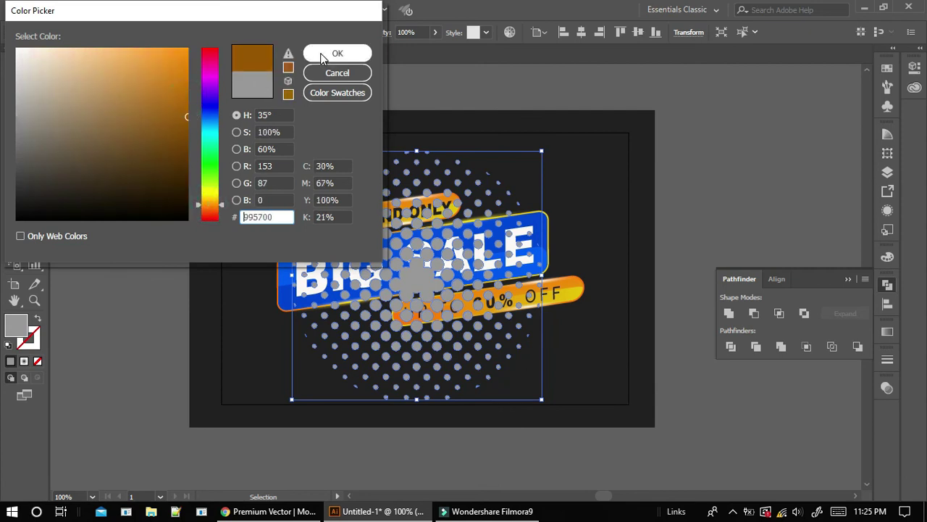
left_click(330, 53)
left_click(153, 168)
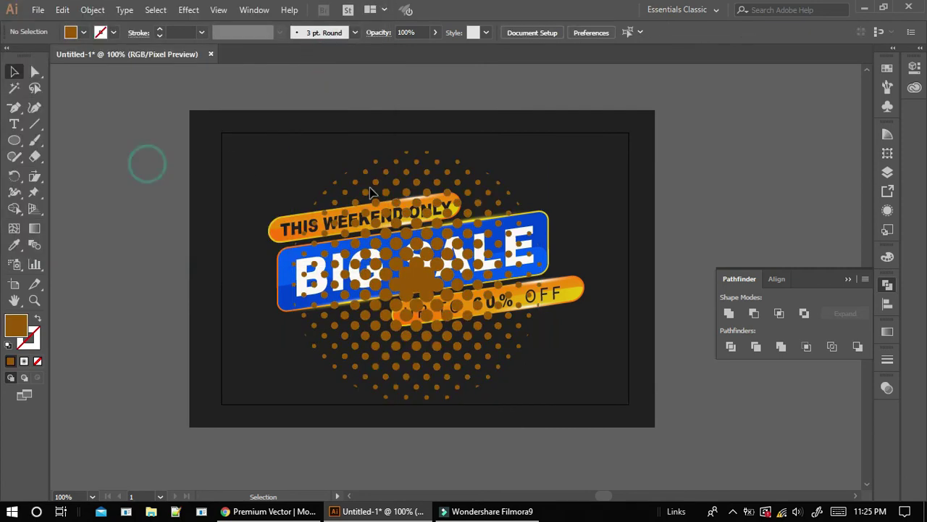
Send the halftone dot group to the back, behind the sale banner.
left_click(417, 218)
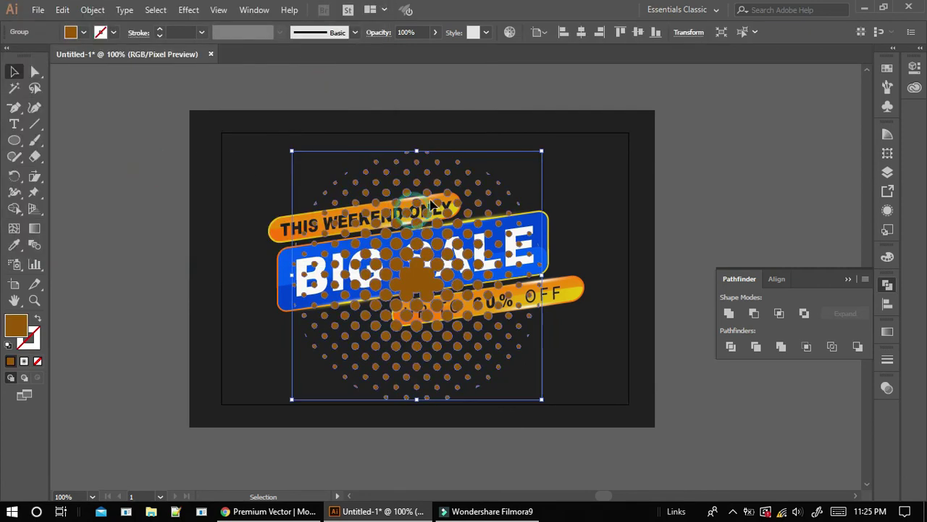
right_click(153, 179)
left_click(363, 365)
right_click(156, 239)
left_click(97, 189)
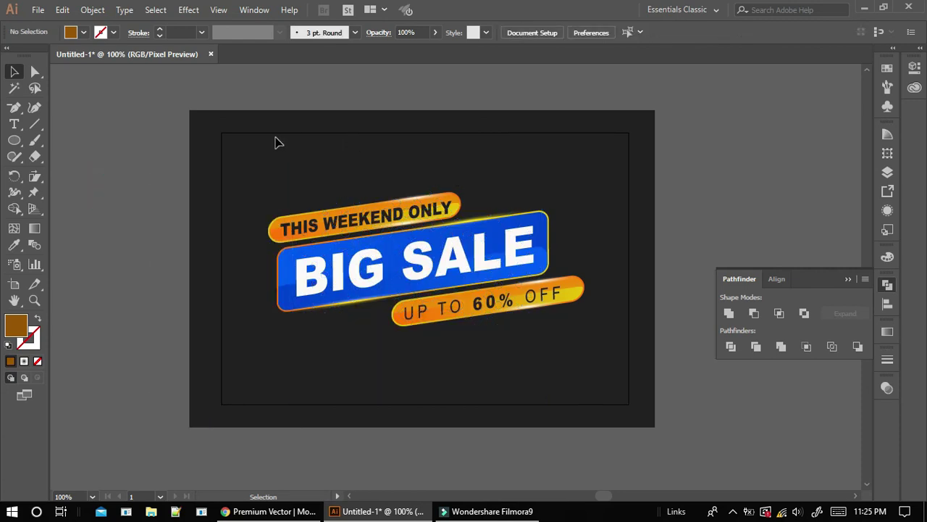
key("ctrl+z")
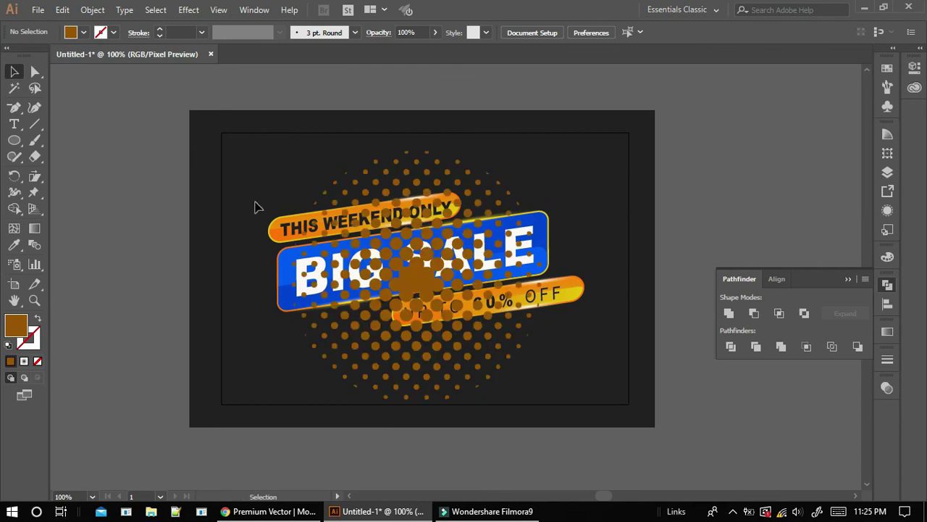
left_click(361, 189)
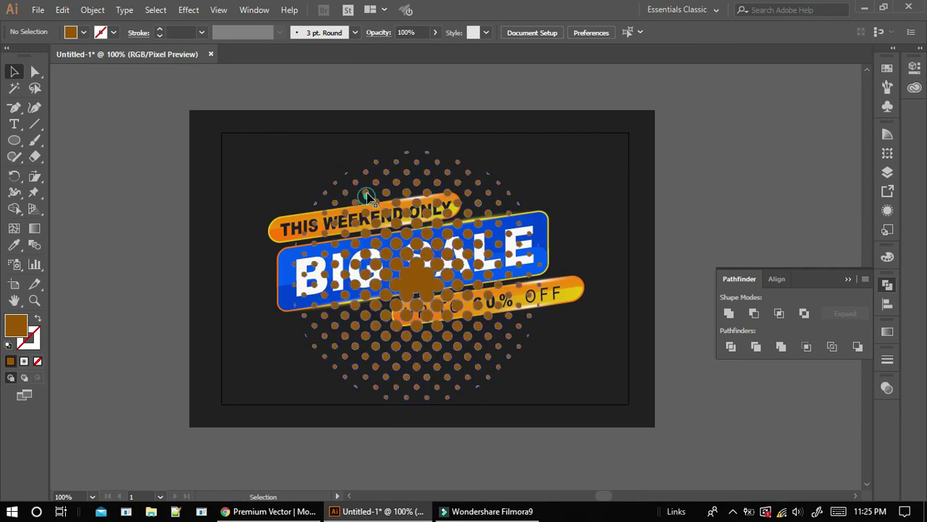
right_click(180, 188)
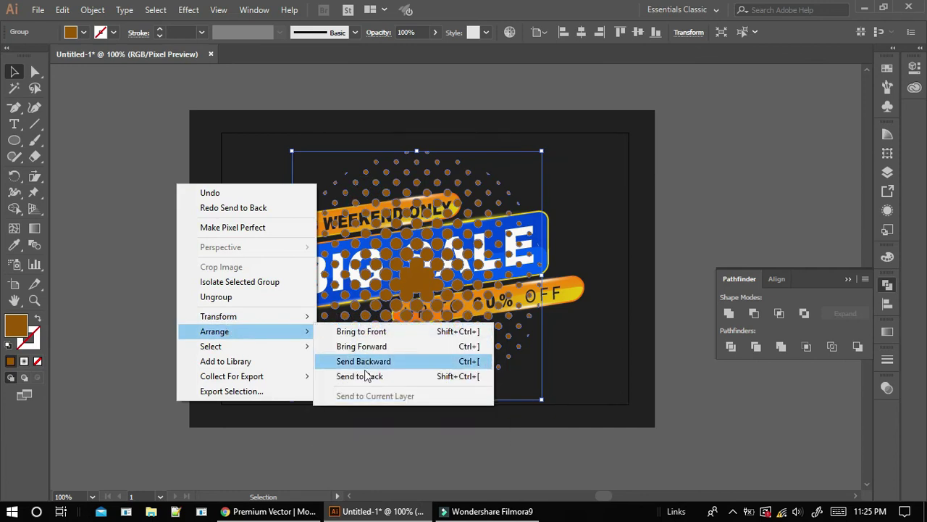
left_click(364, 375)
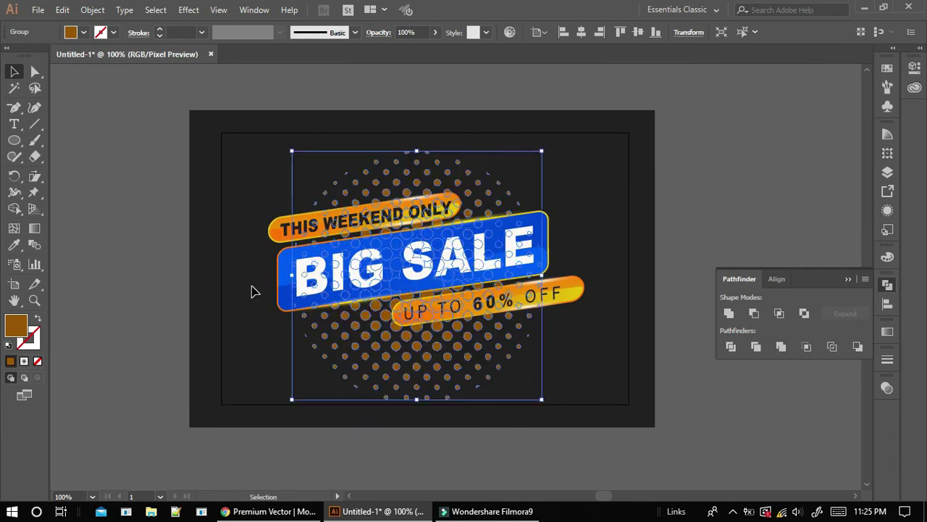
left_click(100, 227)
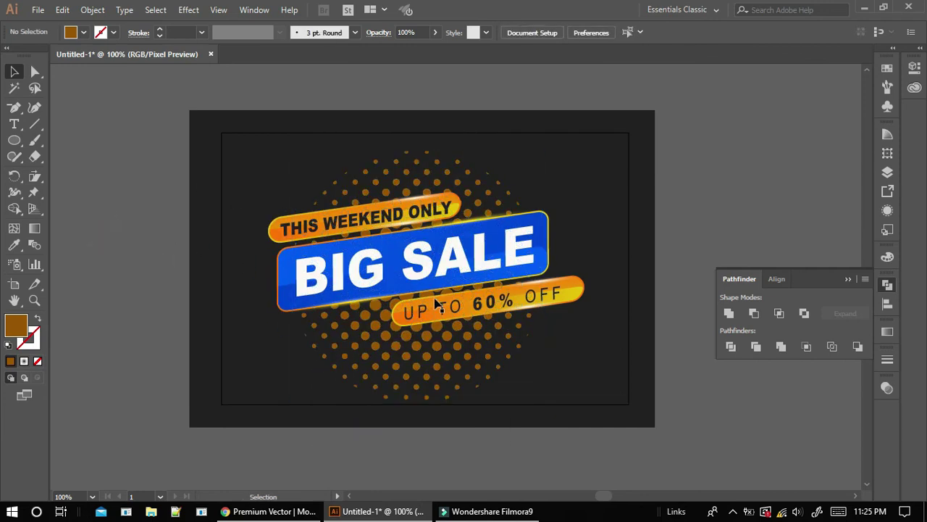
Shrink the halftone circle from its lower-left corner and centre it around the banner.
left_click(447, 351)
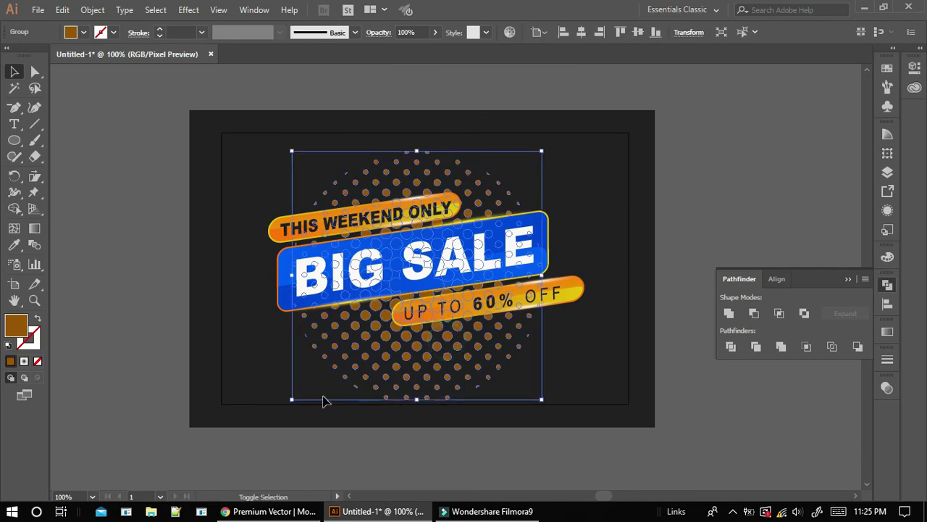
left_click_drag(292, 399, 317, 375)
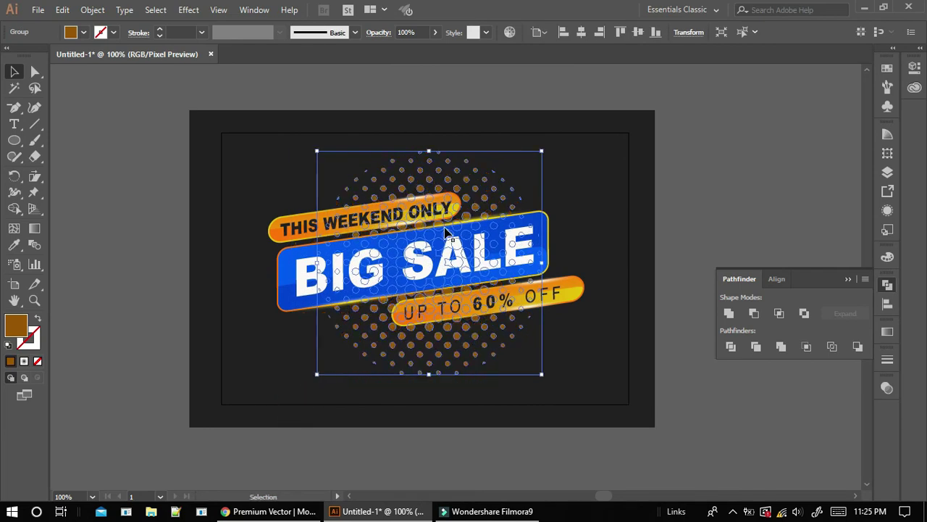
left_click_drag(437, 228, 430, 233)
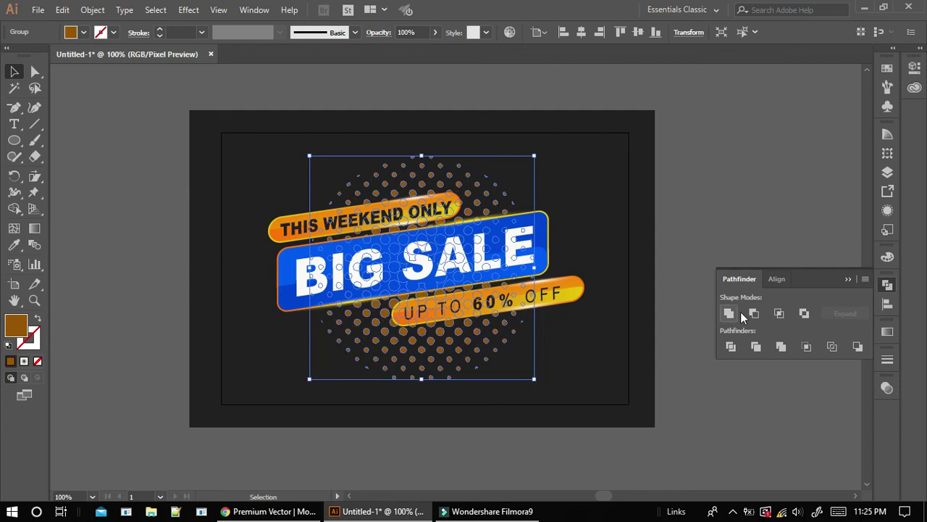
Lower the halftone dot group's opacity to 13% in the Transparency panel.
left_click(887, 387)
left_click(854, 402)
left_click_drag(851, 420, 826, 420)
left_click(744, 274)
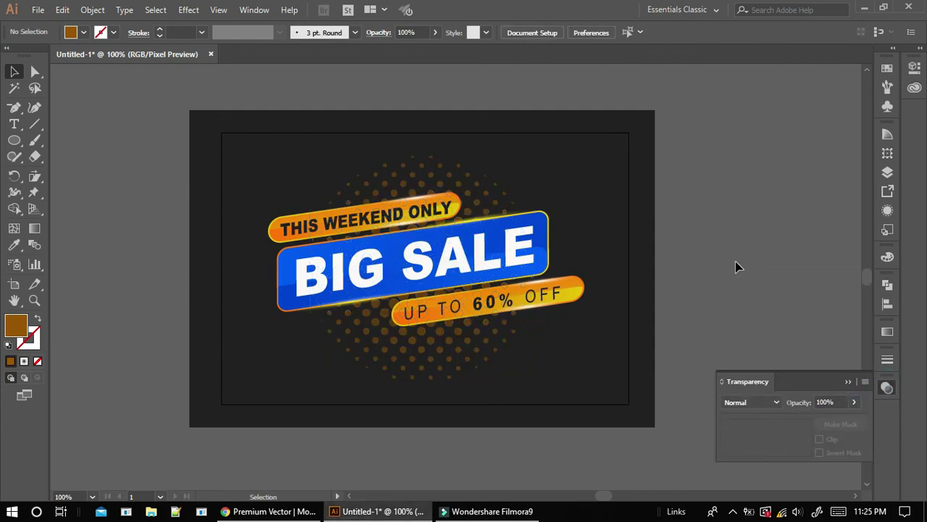
left_click(443, 339)
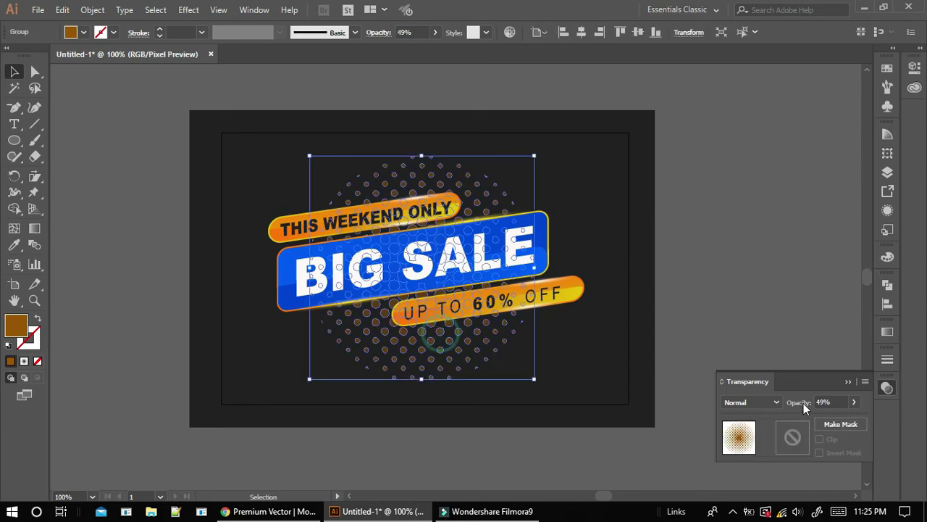
left_click(853, 402)
left_click_drag(827, 421, 805, 420)
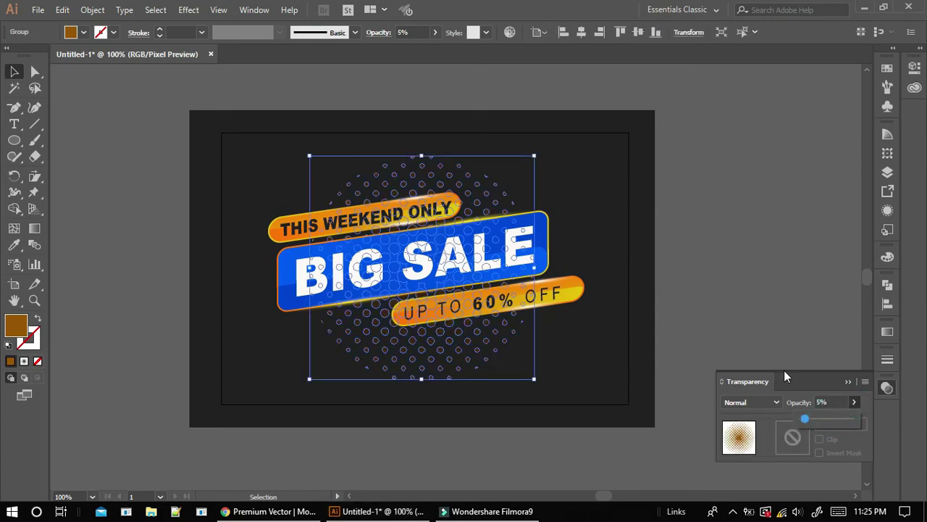
left_click(735, 286)
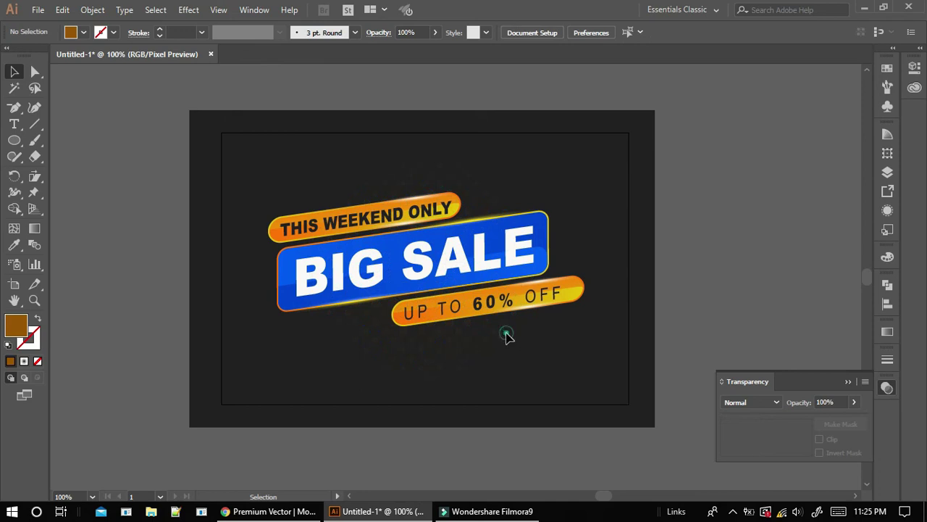
left_click(491, 326)
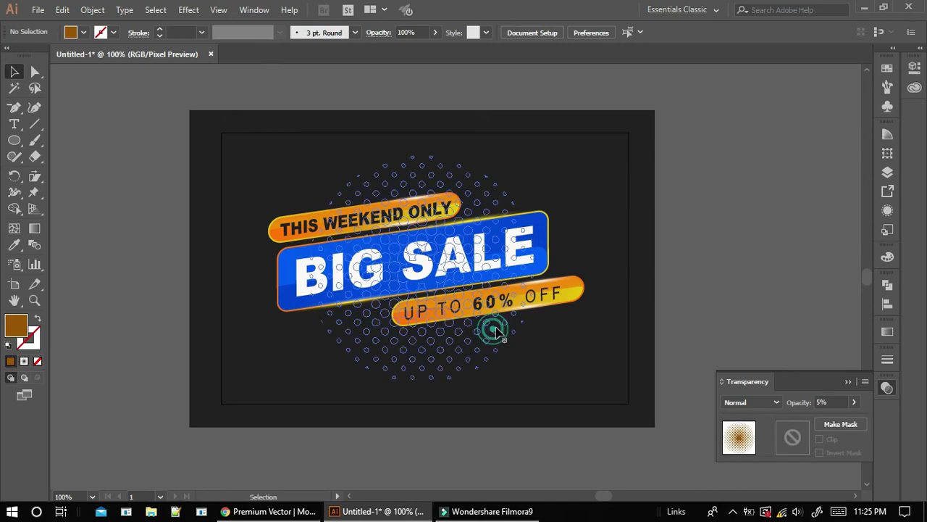
left_click(851, 402)
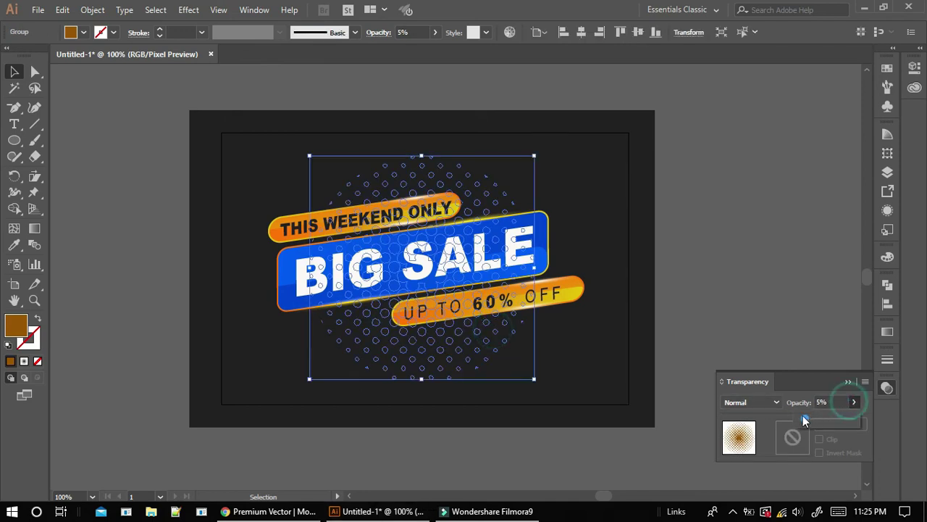
left_click(725, 306)
Alt-drag copies of the halftone circle to the top-right and bottom-left corners.
left_click_drag(464, 337, 701, 149)
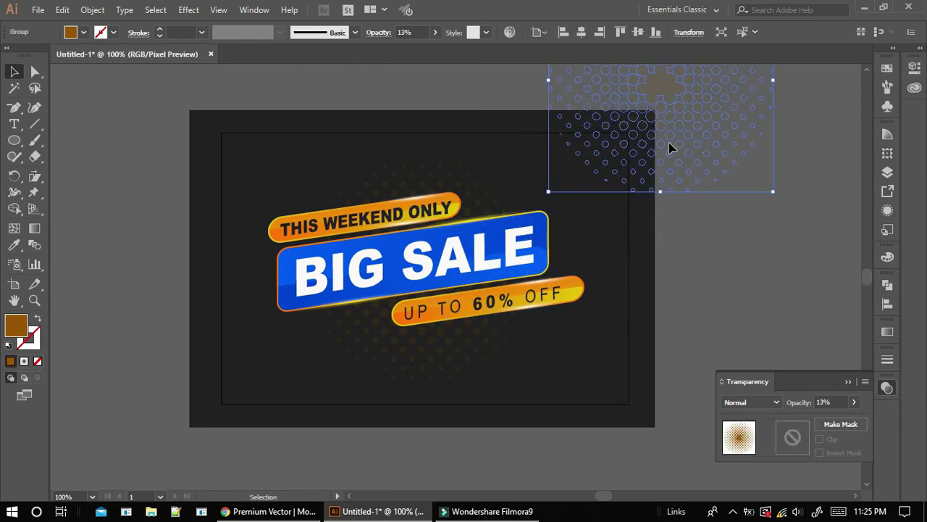
left_click(475, 218, "shift")
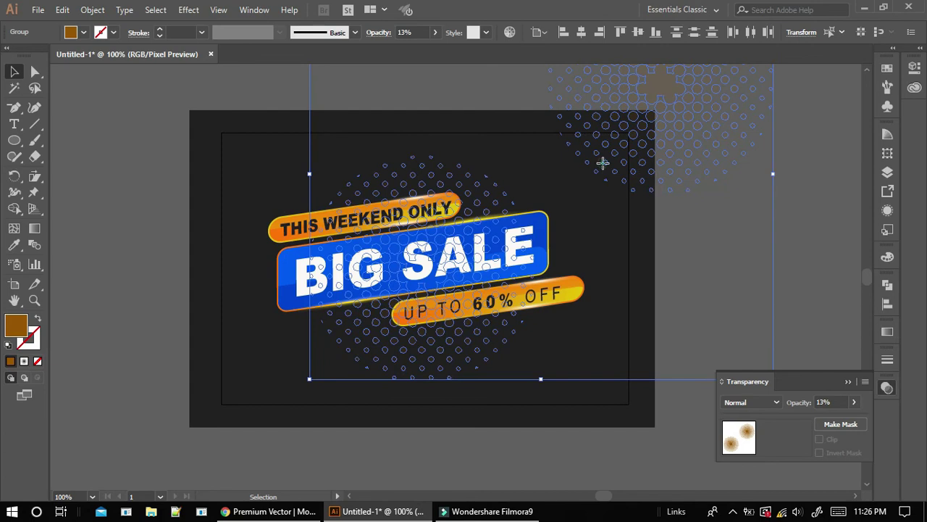
left_click(787, 168)
left_click_drag(681, 149, 199, 440)
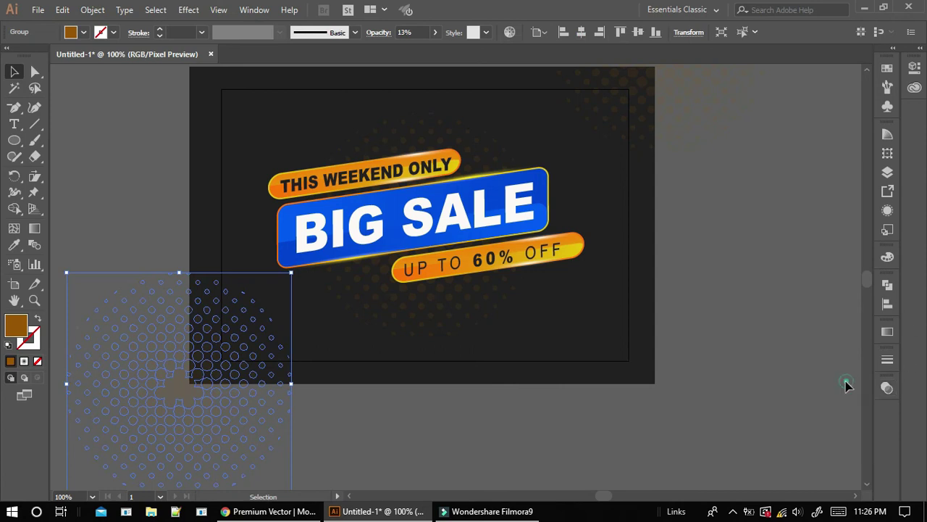
scroll(750, 346, "up", 2)
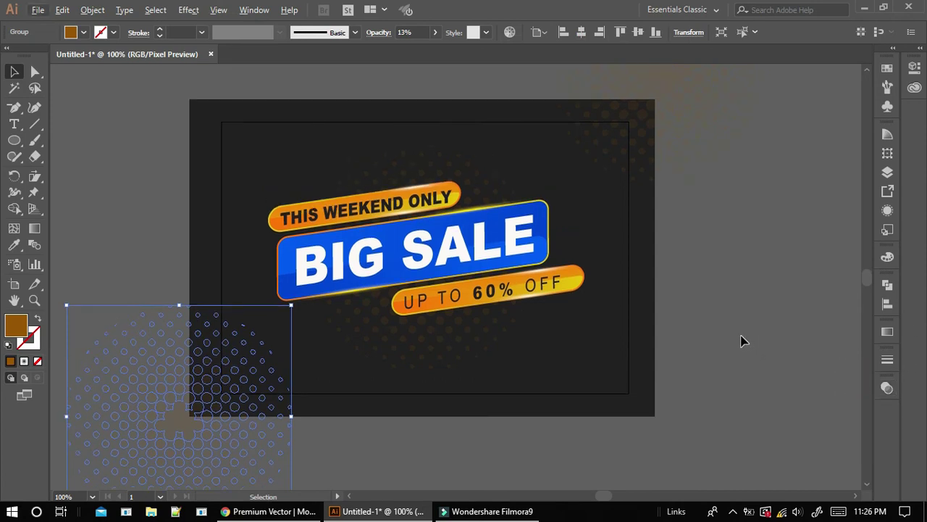
Bring the dark background rectangle to the front, then select all objects on the artboard.
left_click(265, 161)
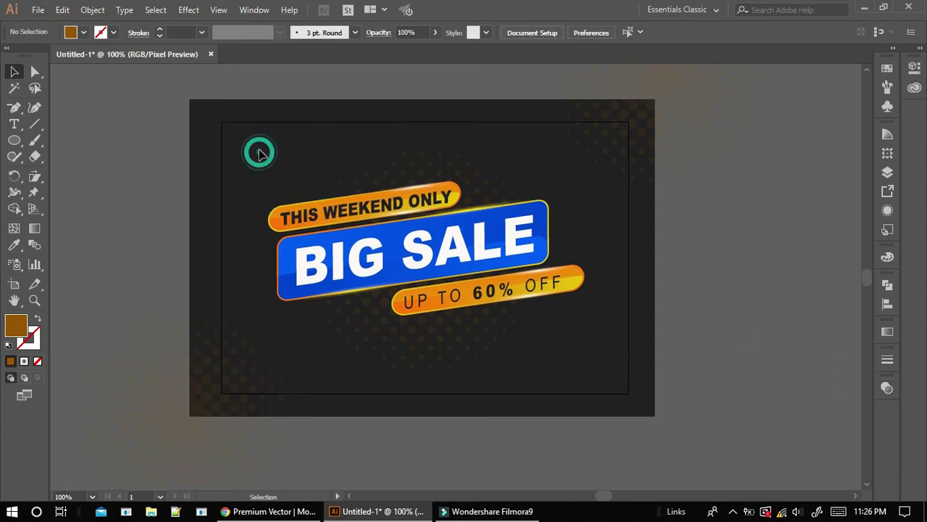
key("ctrl+a")
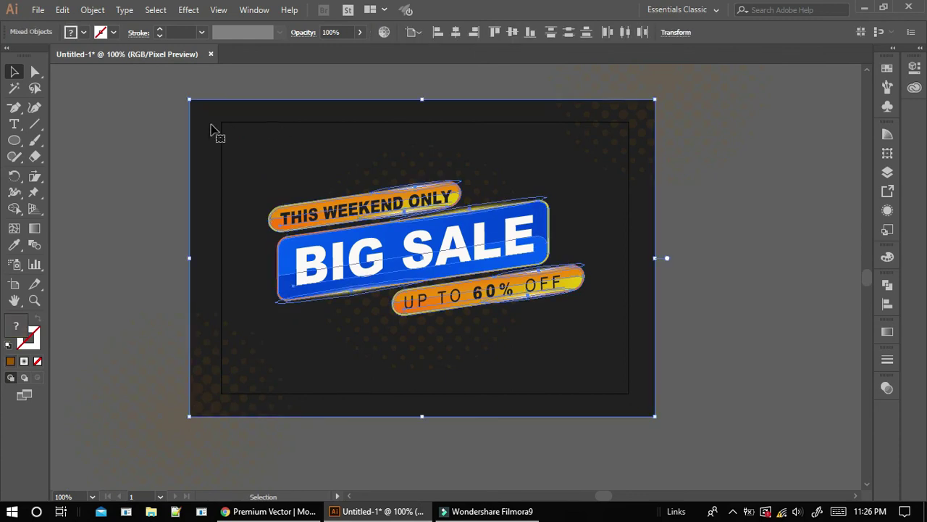
left_click(131, 116)
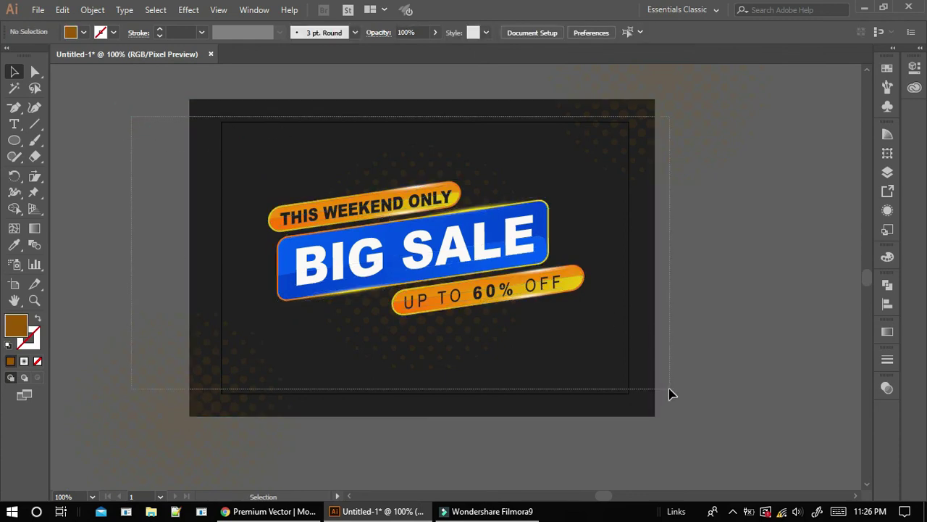
left_click_drag(564, 304, 669, 389)
right_click(703, 216)
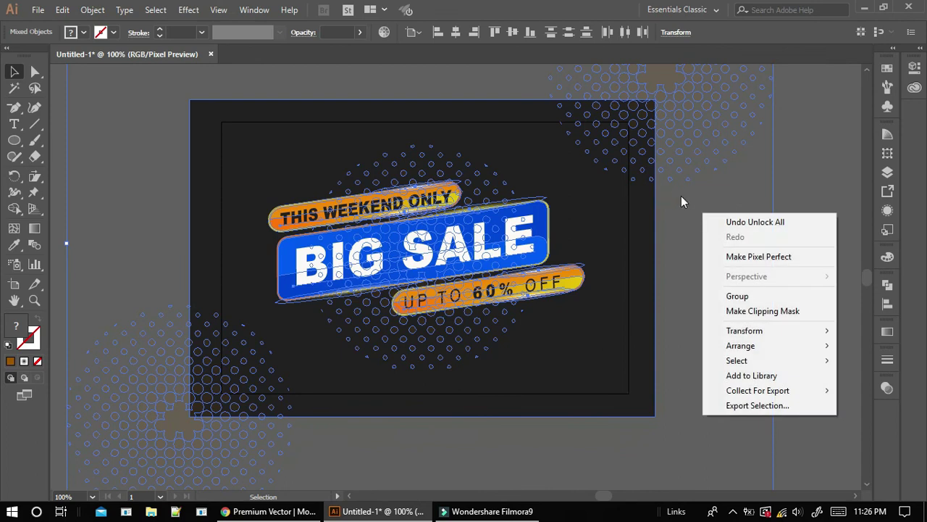
left_click(681, 198)
left_click(653, 220)
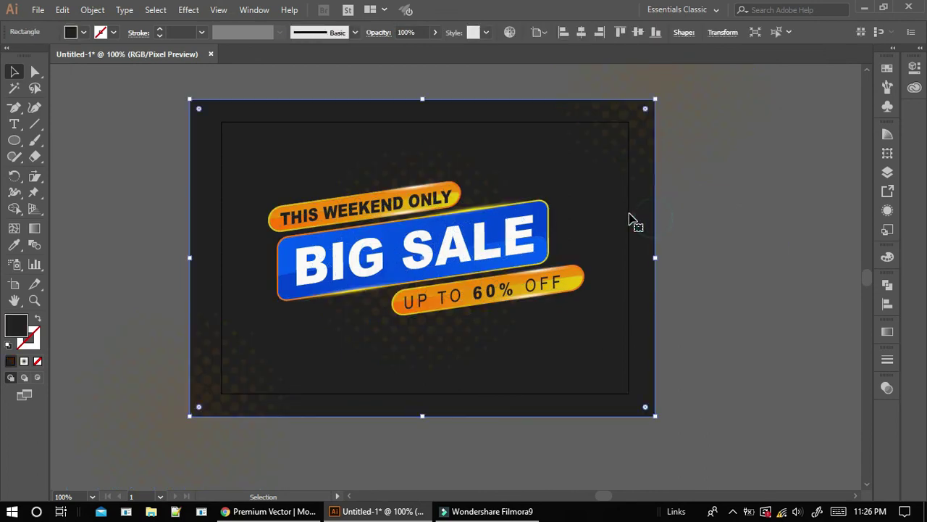
right_click(713, 233)
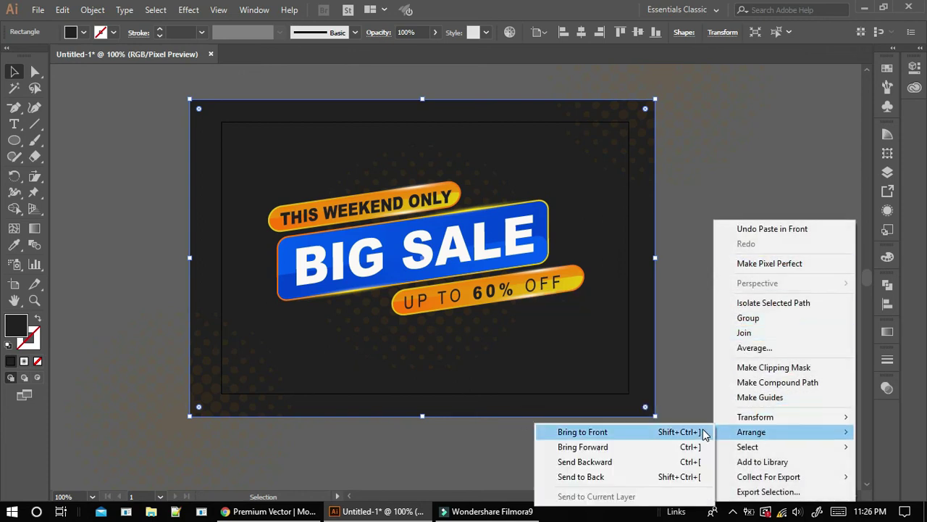
mouse_move(751, 431)
left_click(703, 432)
left_click_drag(133, 114, 695, 487)
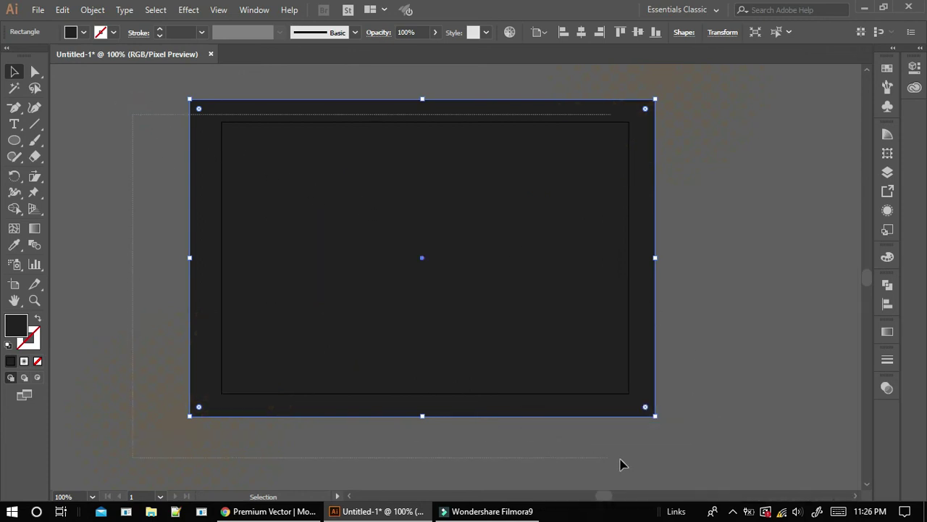